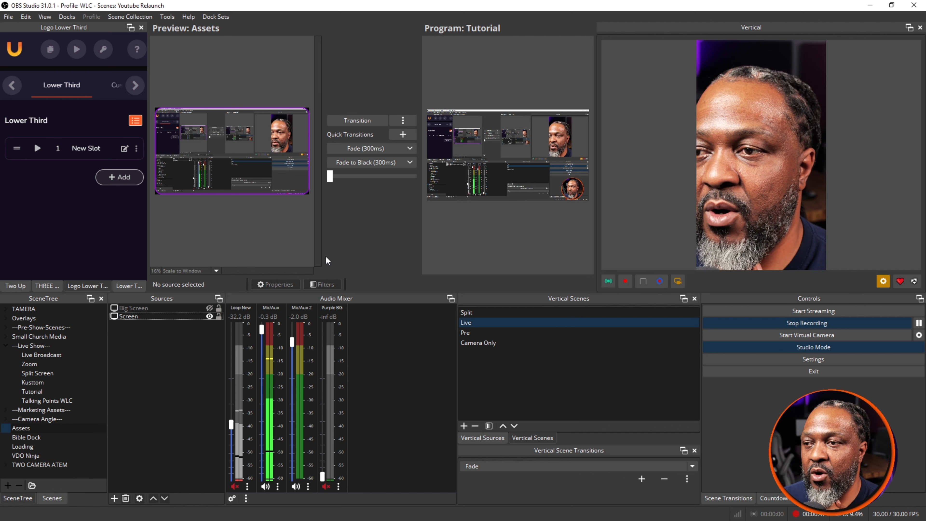
Step: Close the Vertical canvas preview dock
left_click(920, 28)
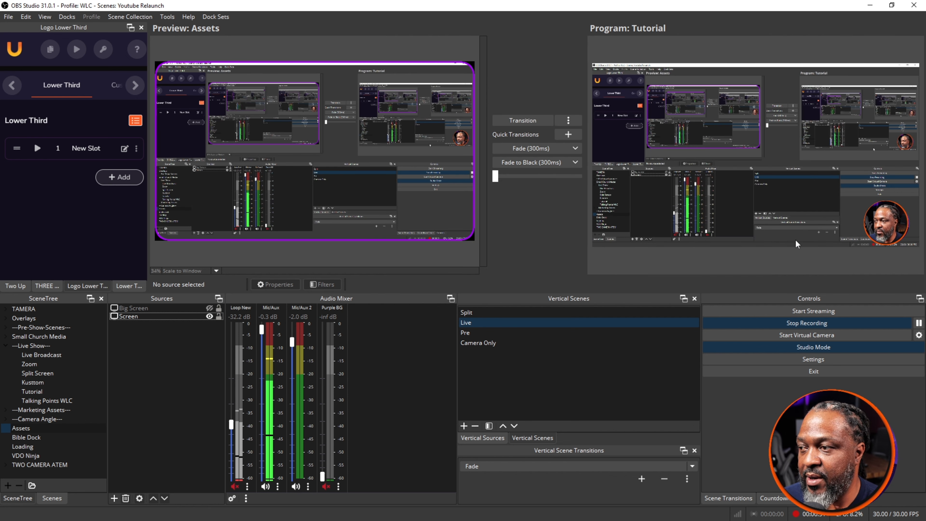
left_click(158, 316)
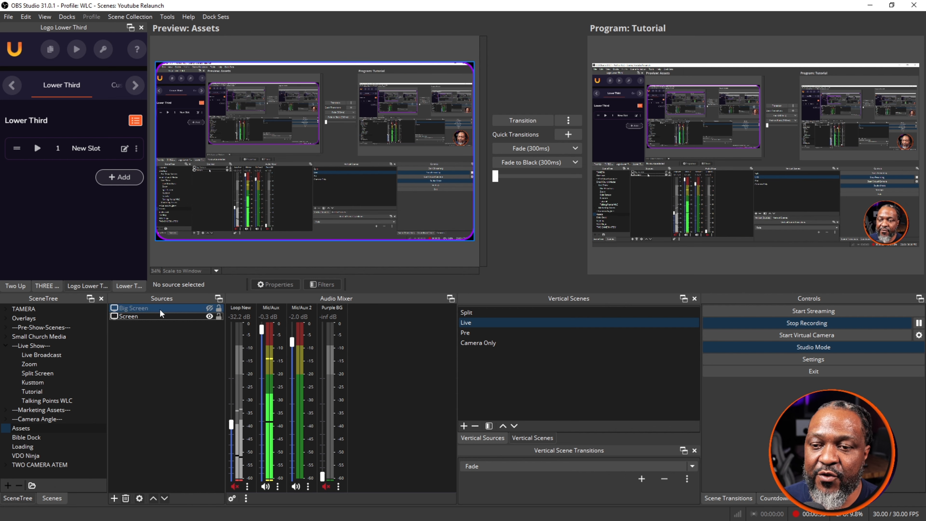
right_click(158, 316)
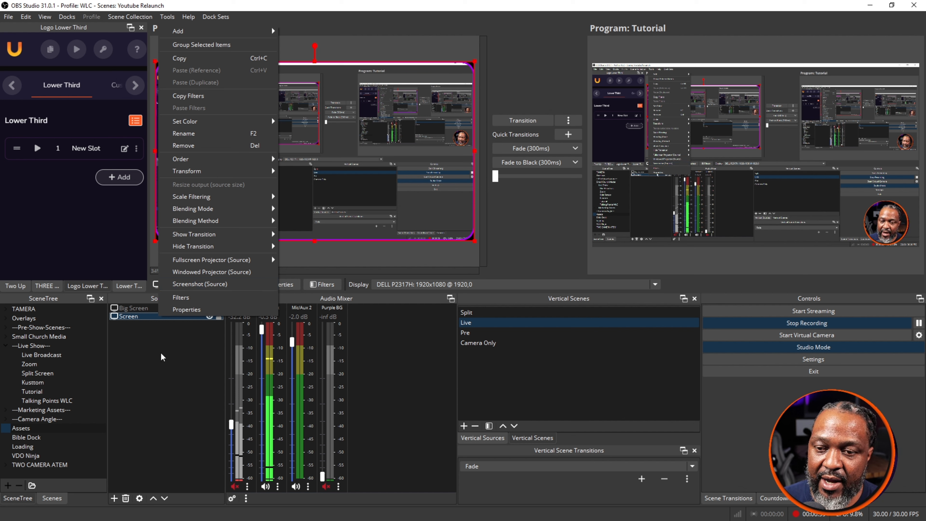
left_click(143, 409)
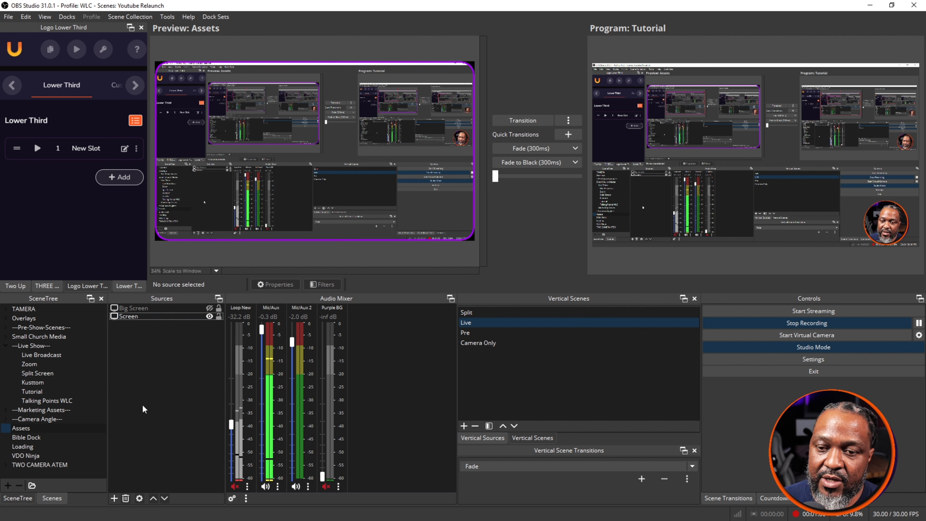
Step: Switch the preview to the Live Broadcast scene
left_click(46, 355)
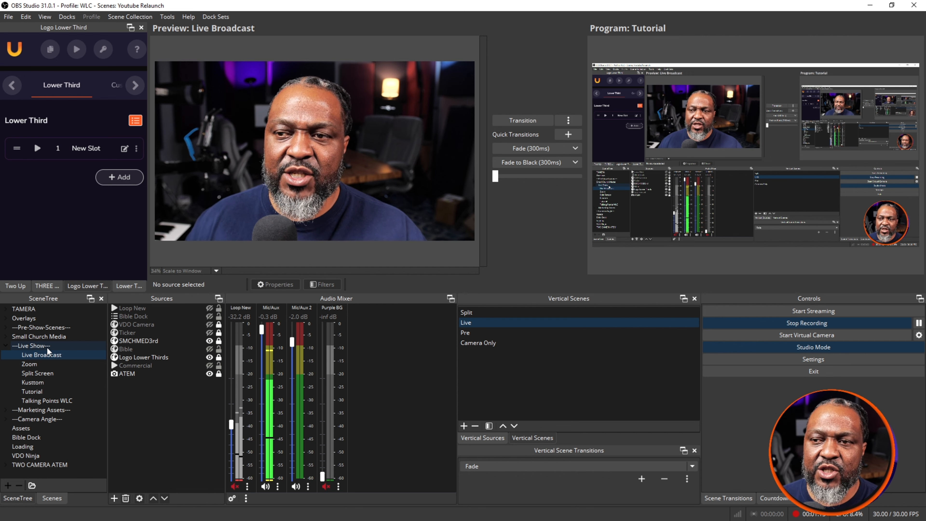
left_click(123, 374)
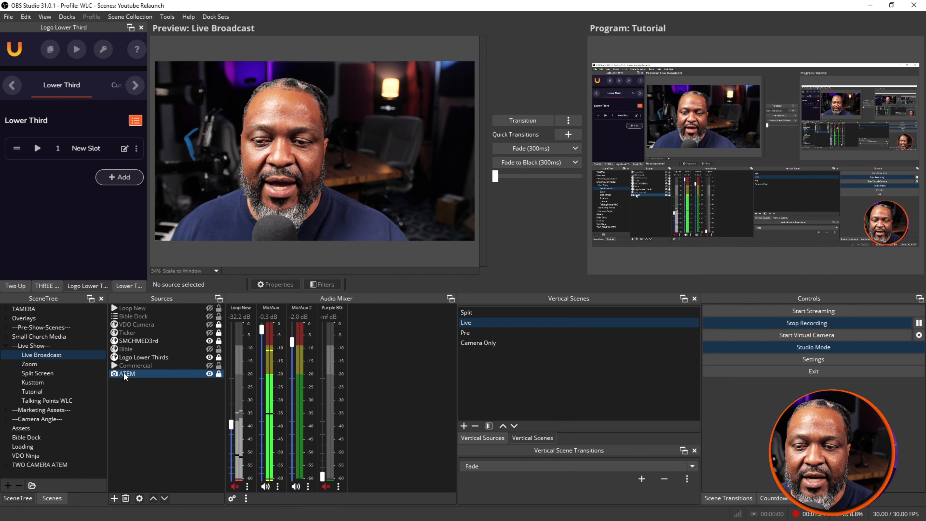
left_click(158, 365)
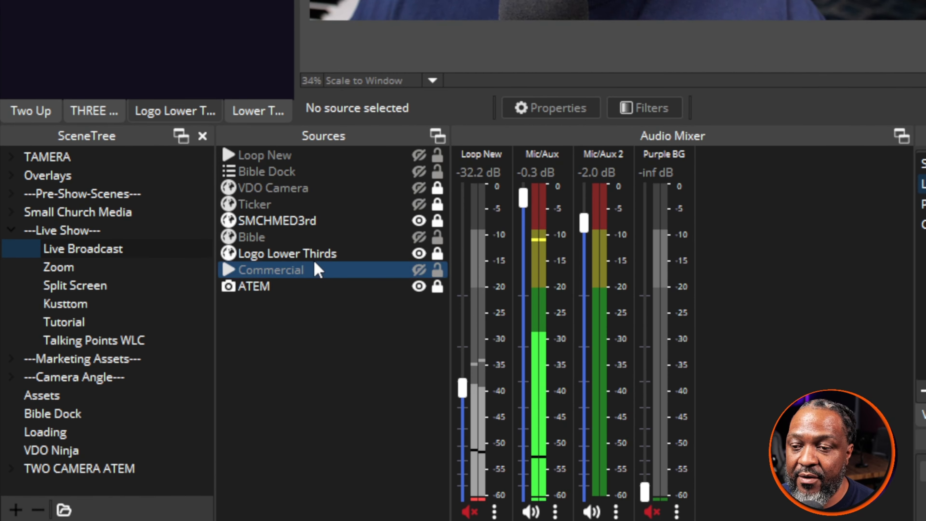
left_click(269, 287)
right_click(269, 286)
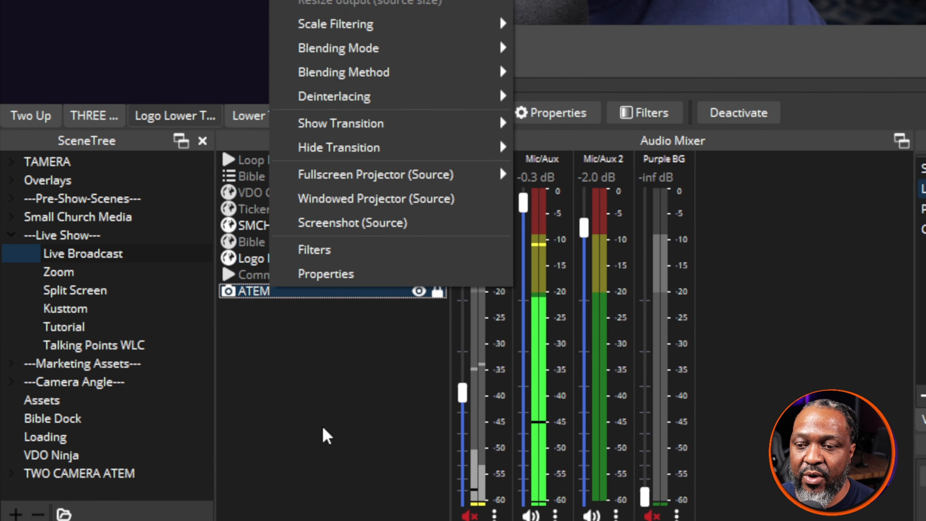
left_click(326, 435)
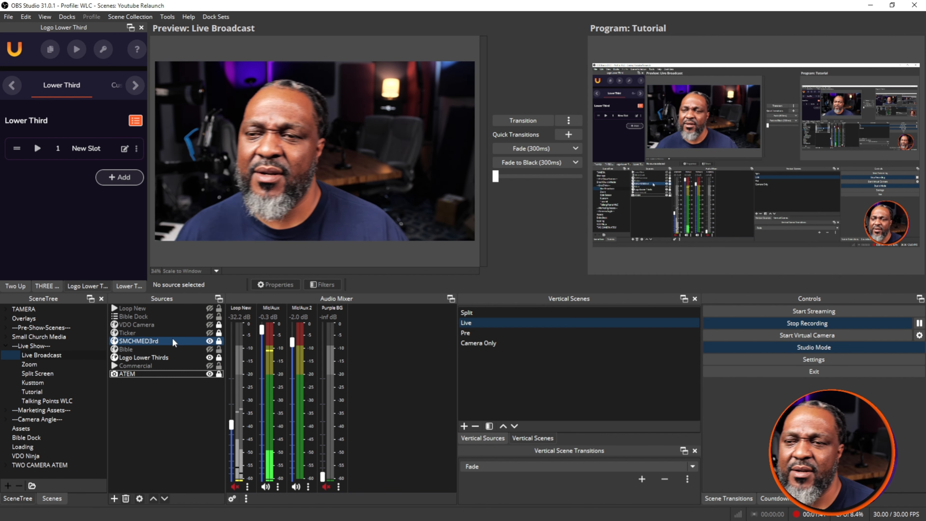
Step: Take a source screenshot of the ATEM camera in the Live Broadcast scene
right_click(180, 374)
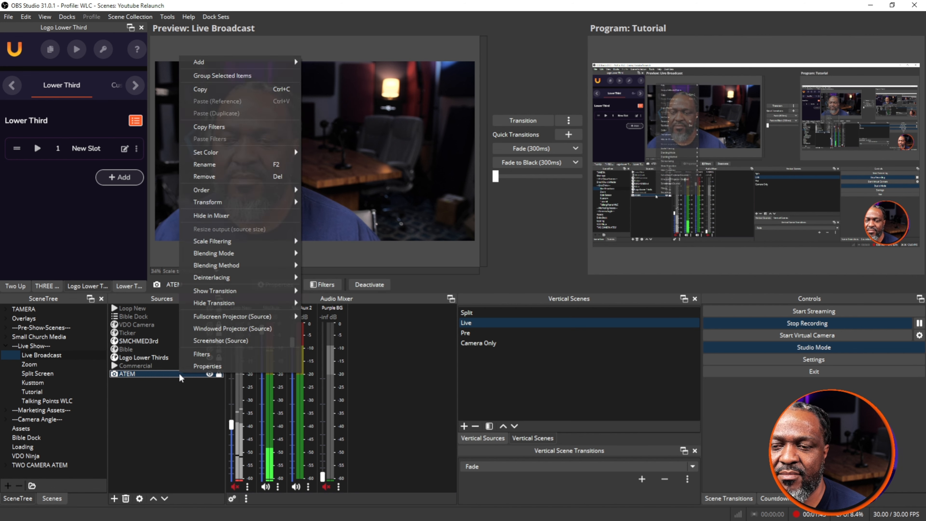
left_click(215, 342)
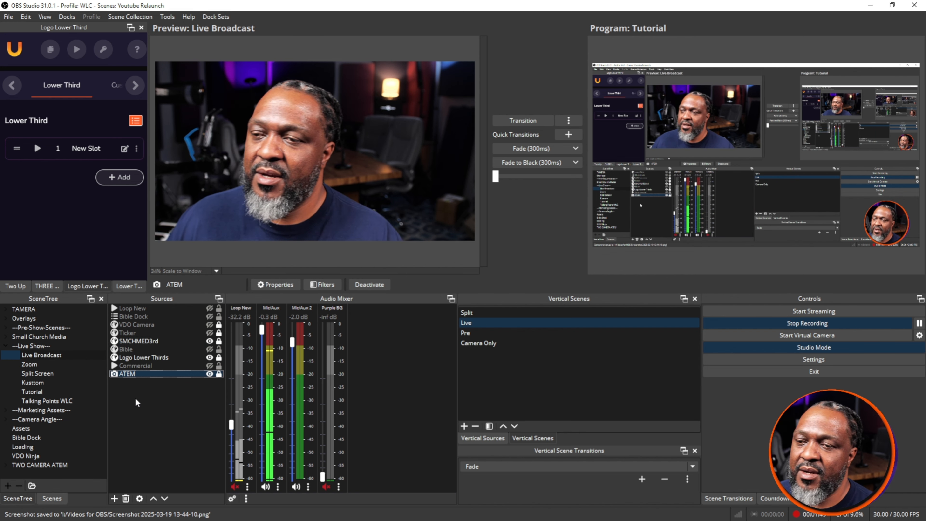
left_click(161, 403)
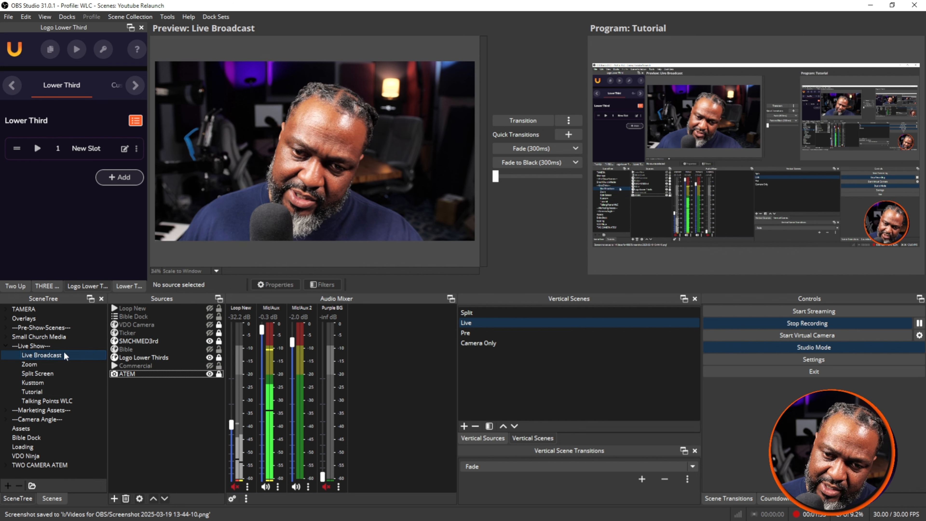
Step: Collapse the Live Show folder and add a new scene named OBS THUMBNAILS
left_click(6, 346)
right_click(28, 440)
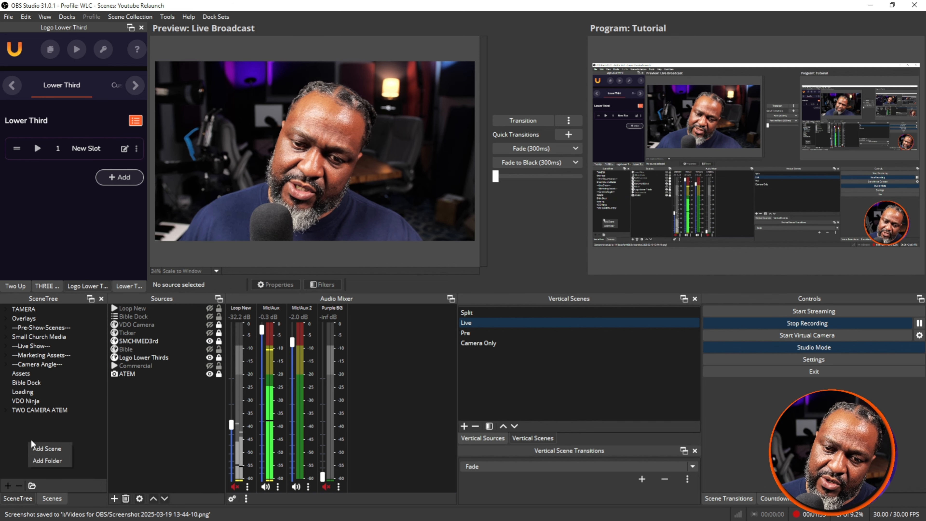
left_click(42, 450)
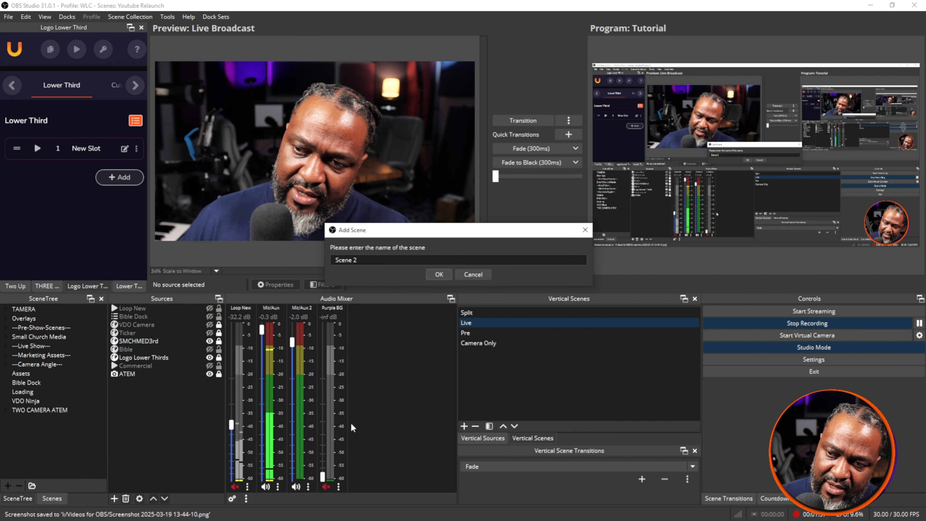
left_click_drag(369, 259, 224, 248)
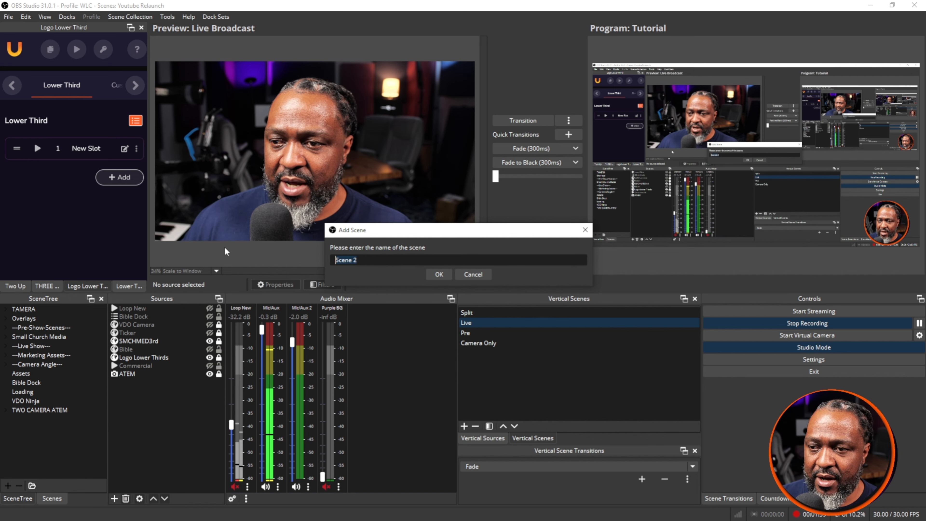
type("OBS")
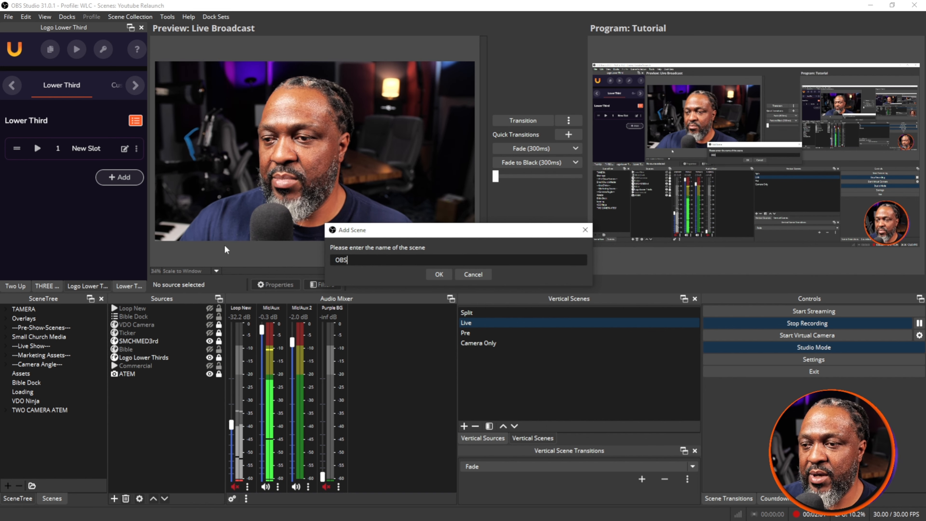
type(" THUMBNIAL")
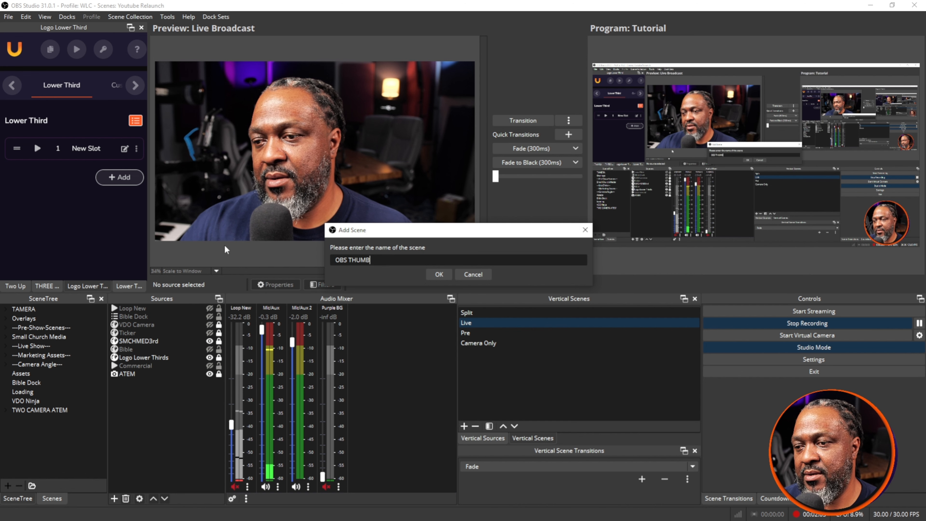
key("BackSpace")
key("BackSpace")
key("BackSpace")
type("AILS")
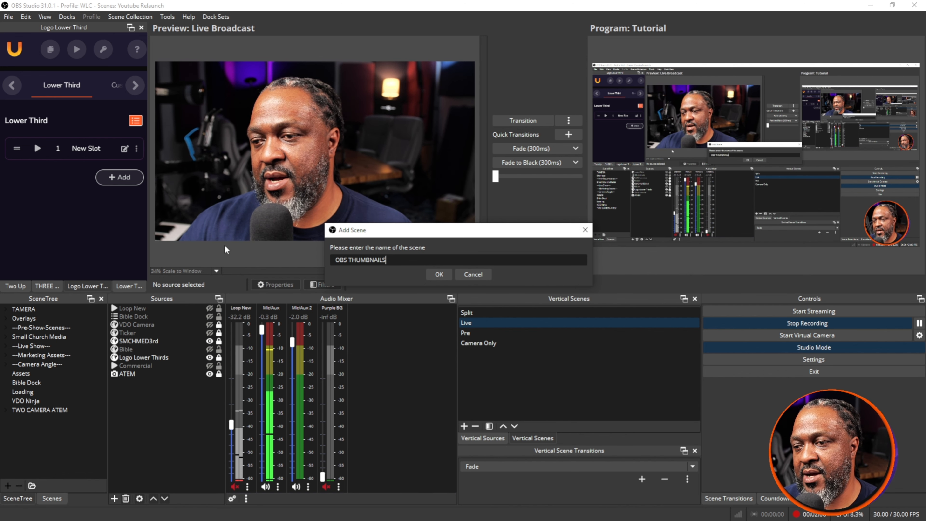
key("Return")
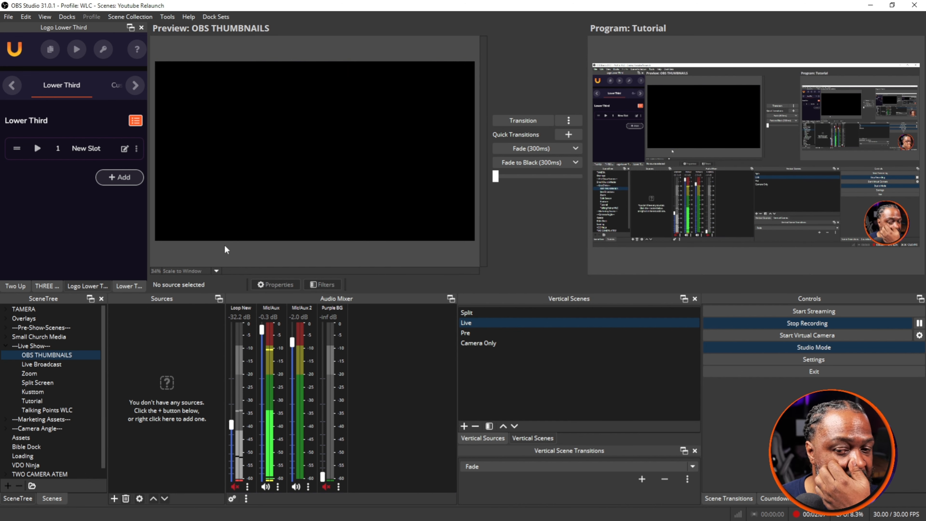
Step: Move the OBS THUMBNAILS scene out of the Live Show folder to the top of the scene tree and select it
left_click_drag(40, 354, 22, 310)
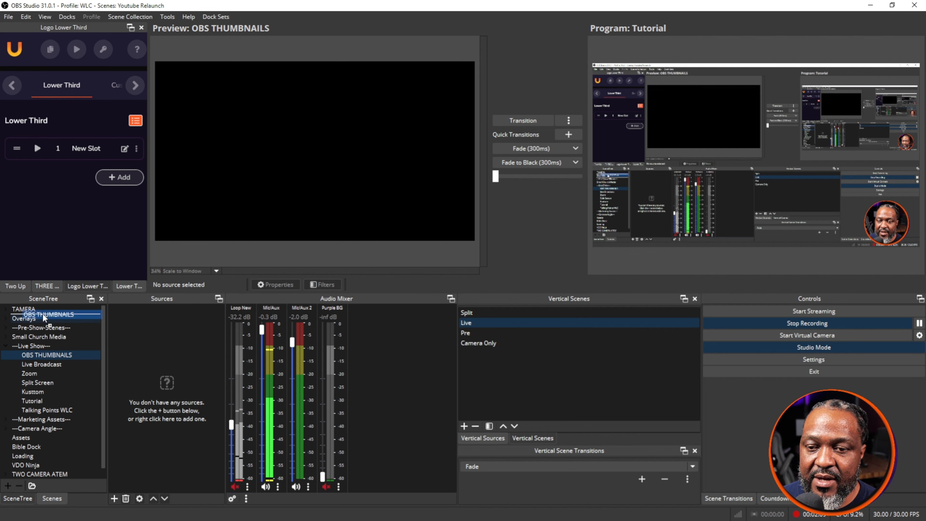
left_click(4, 364)
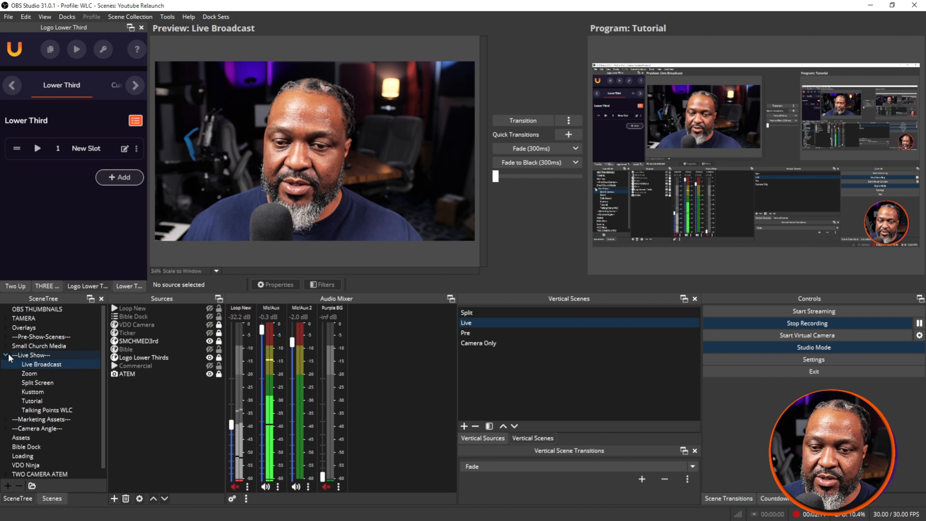
left_click(5, 355)
left_click(52, 309)
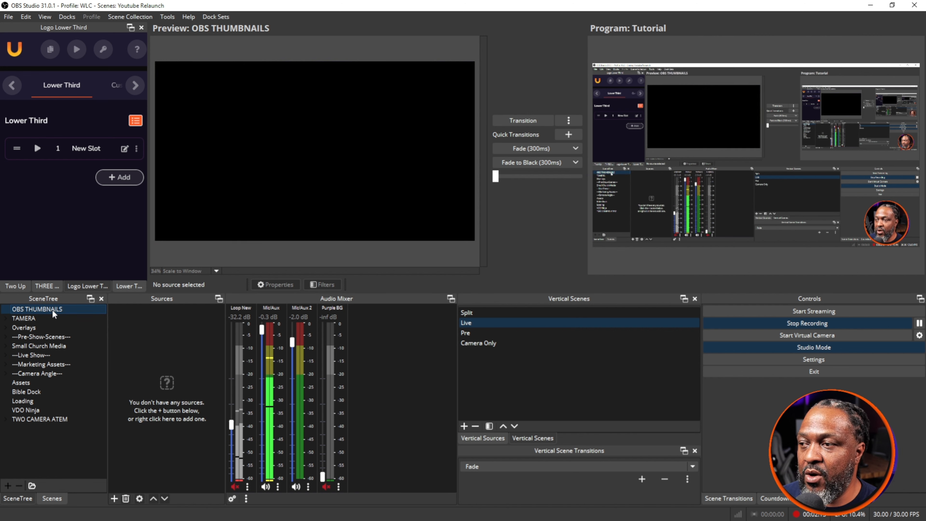
Step: Add a new Image source named Thumbnail to the OBS THUMBNAILS scene
right_click(141, 353)
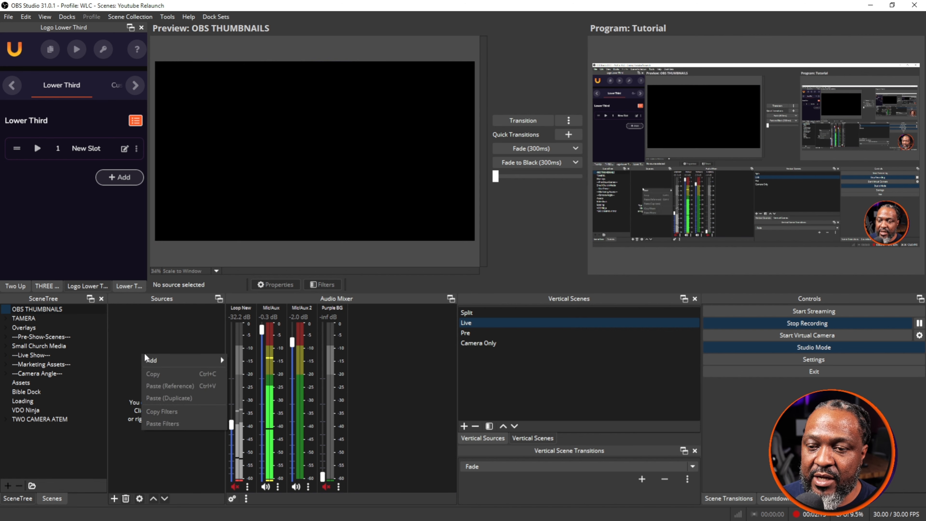
mouse_move(156, 359)
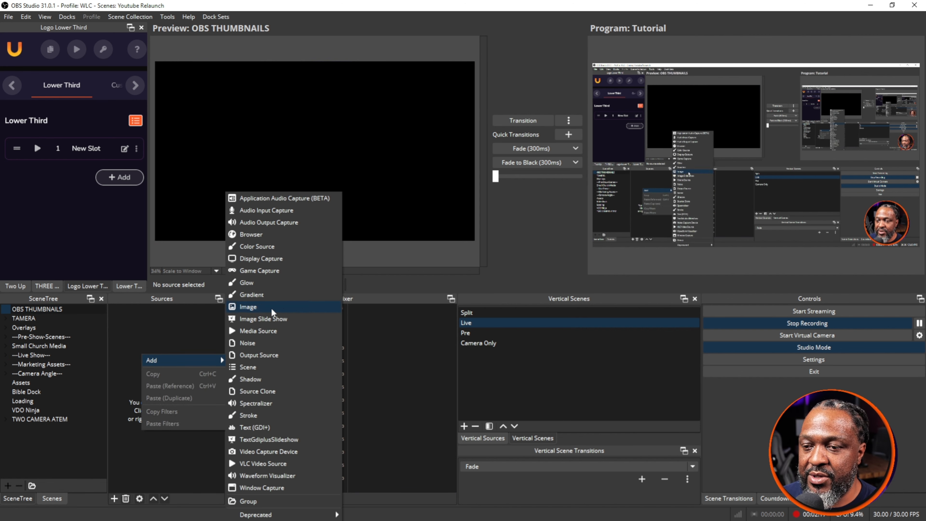
left_click(271, 308)
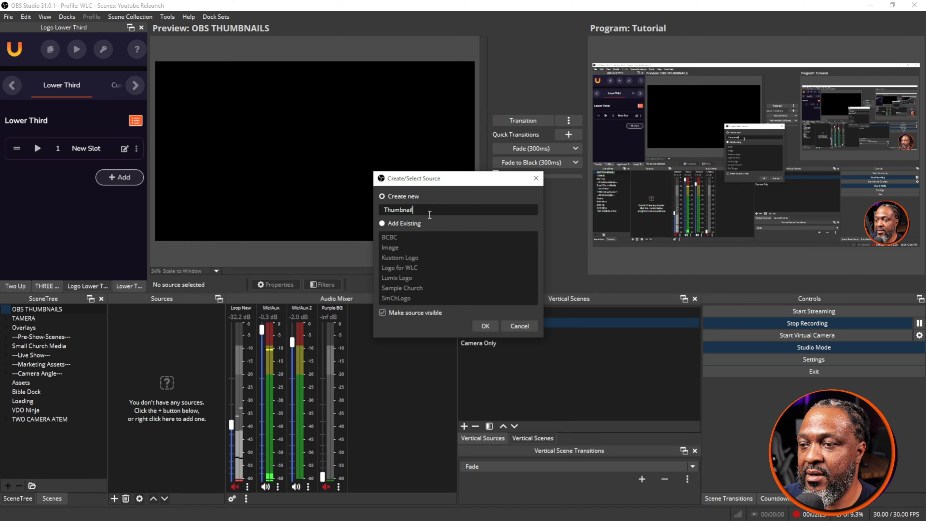
key("Return")
left_click(694, 267)
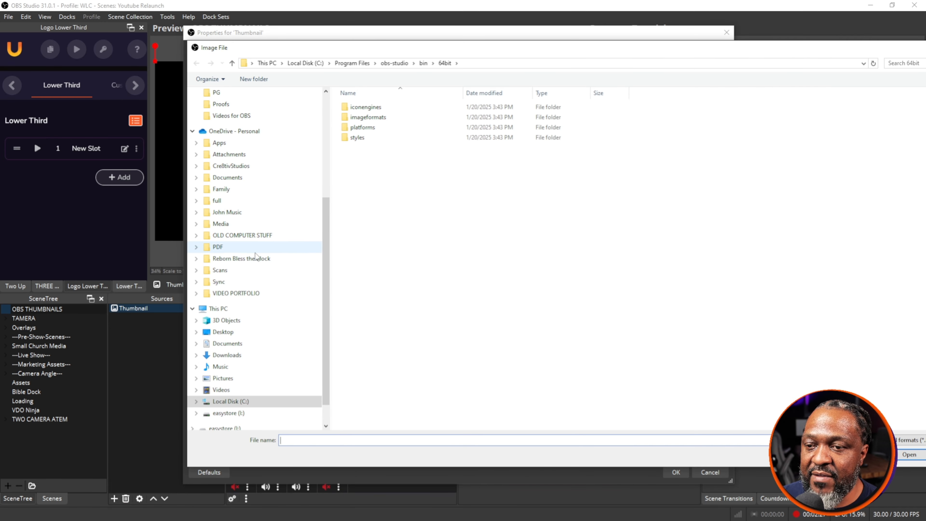
scroll(238, 193, "up", 3)
left_click(239, 190)
left_click(239, 199)
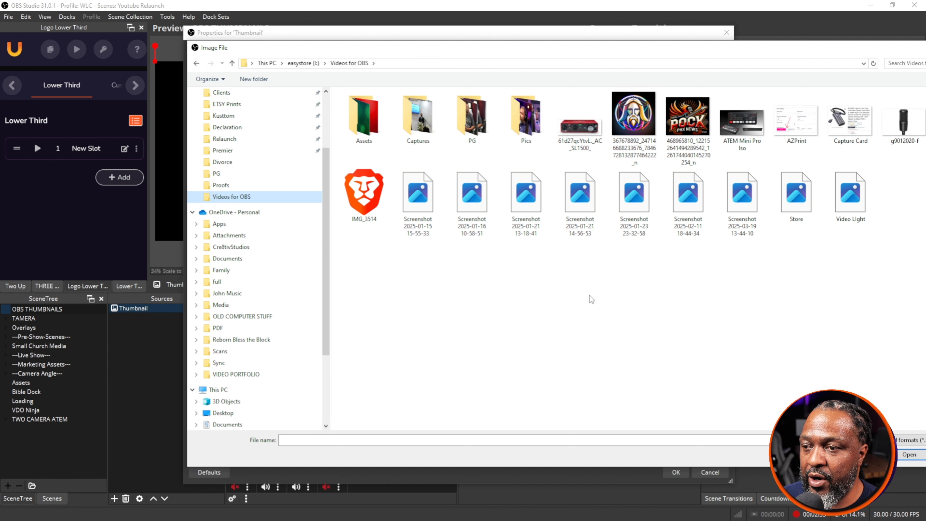
double_click(741, 203)
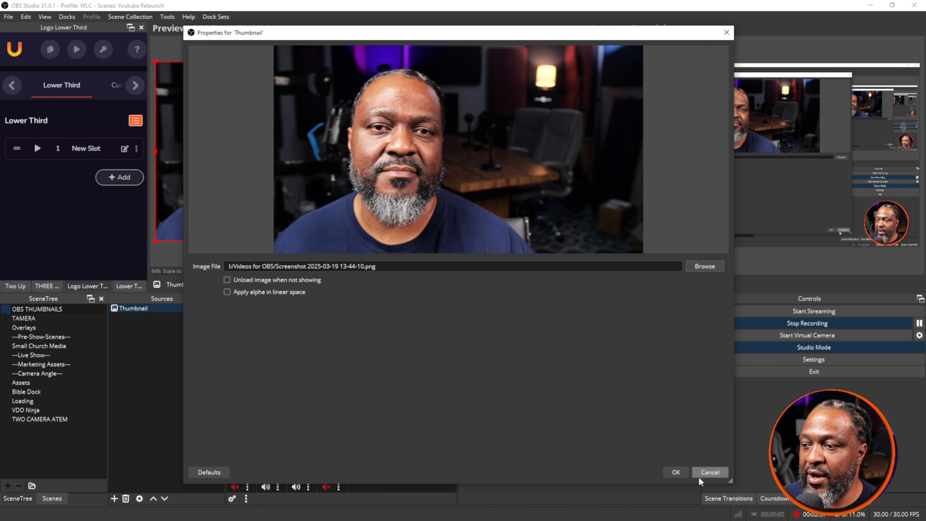
left_click(676, 472)
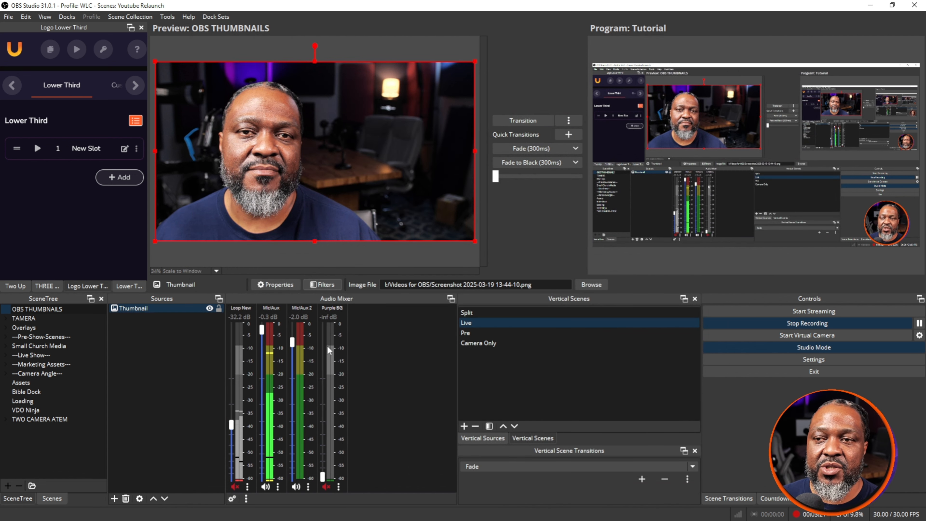
Step: Add a Text (GDI+) source under its default name and enter OBS as its text
left_click(132, 366)
right_click(144, 337)
mouse_move(160, 344)
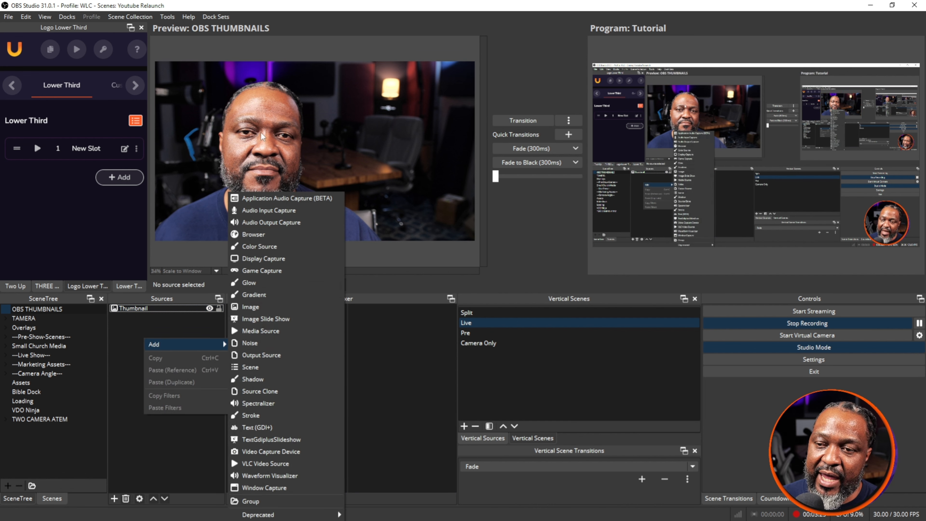
left_click(274, 428)
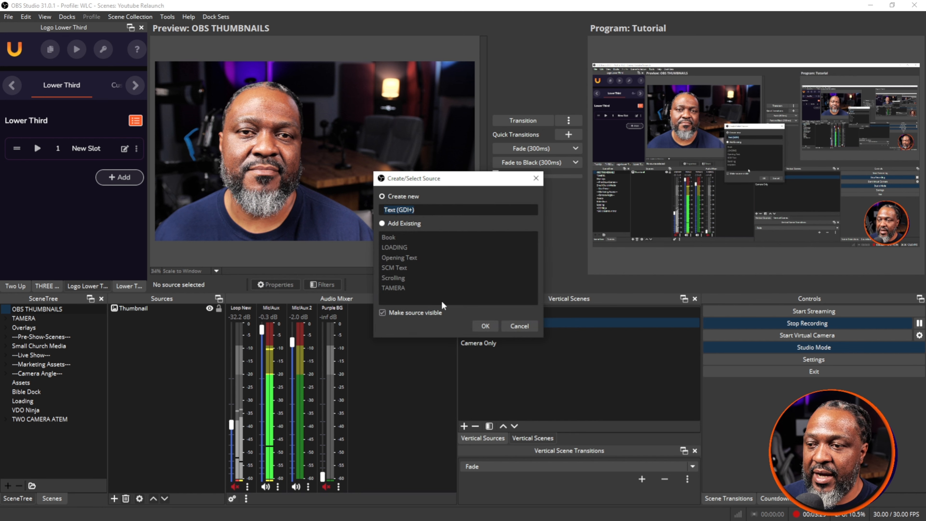
left_click(485, 326)
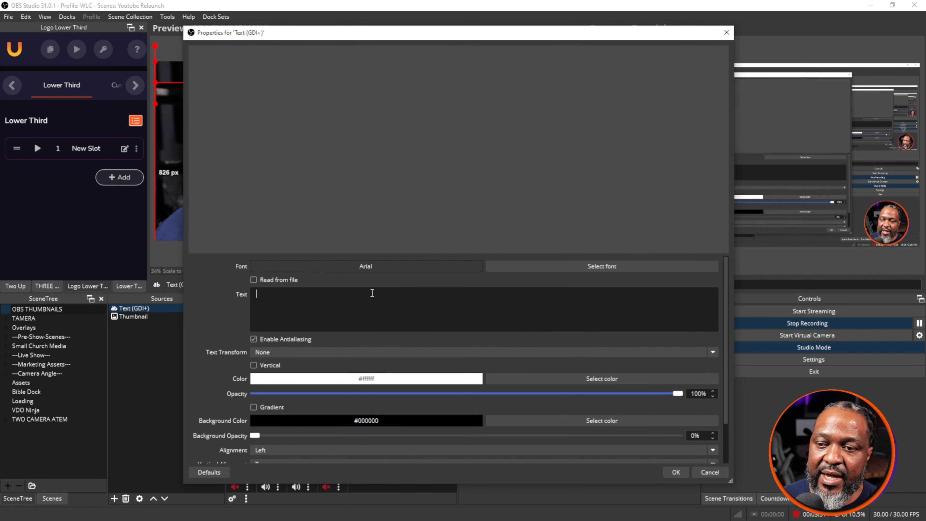
type("OBS")
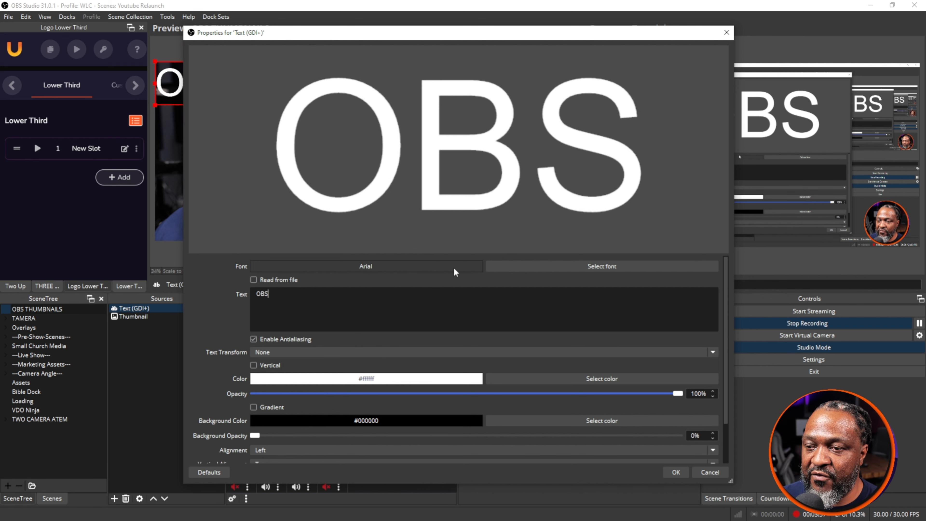
Step: Change the OBS text's font to O PTIImprovNewWideNine Regular and apply the source properties
left_click(544, 263)
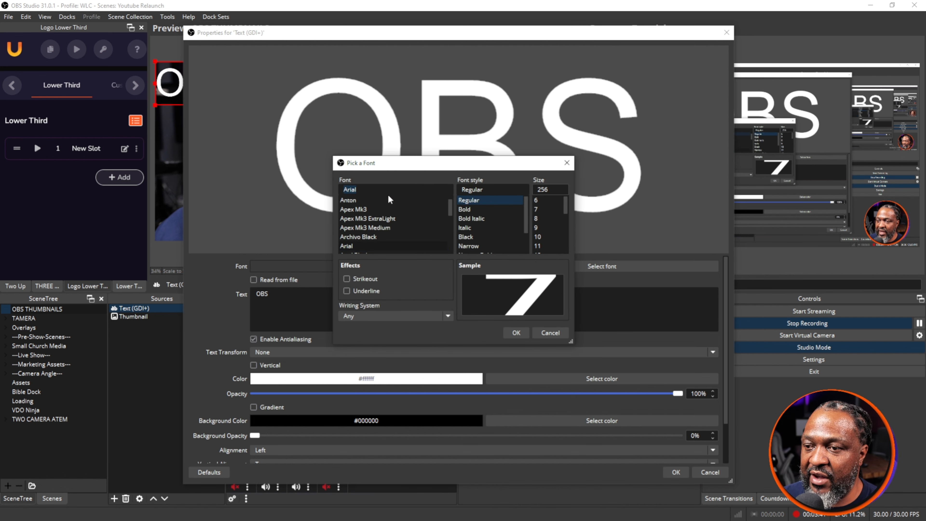
key("o")
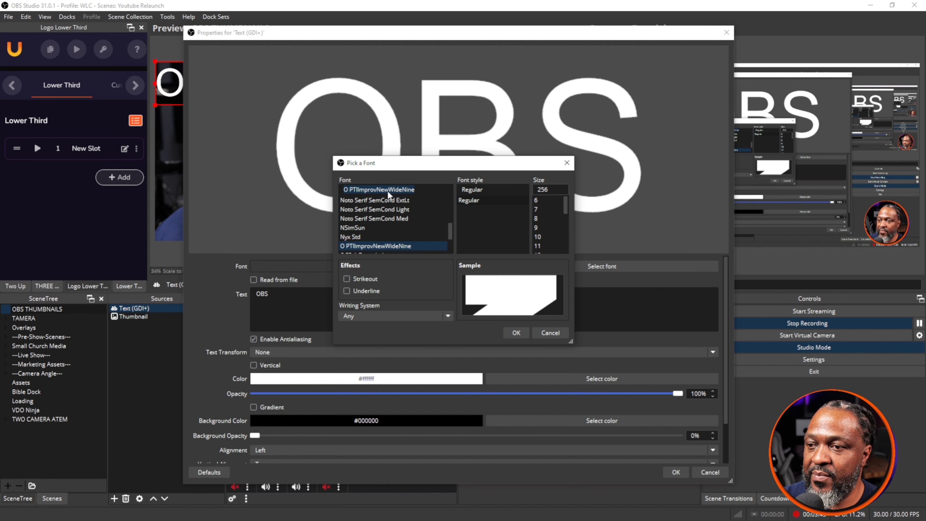
left_click(386, 188)
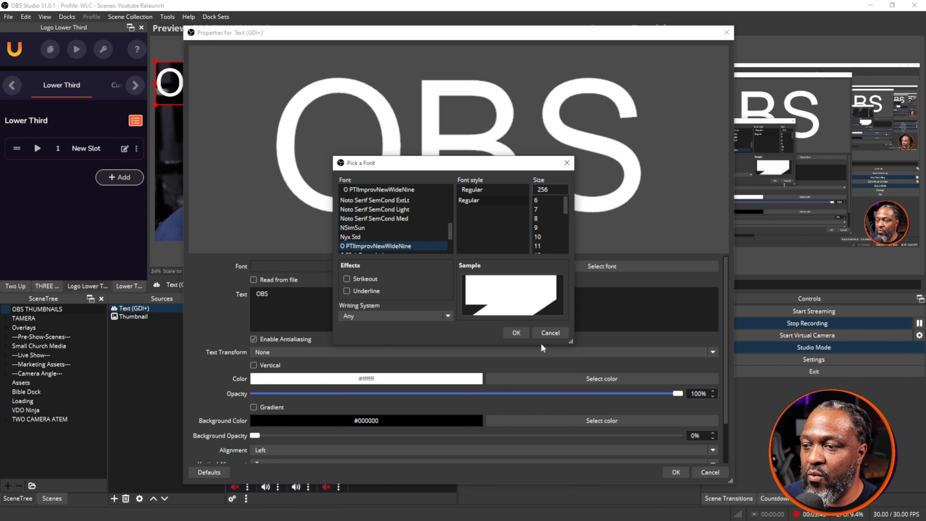
key("Return")
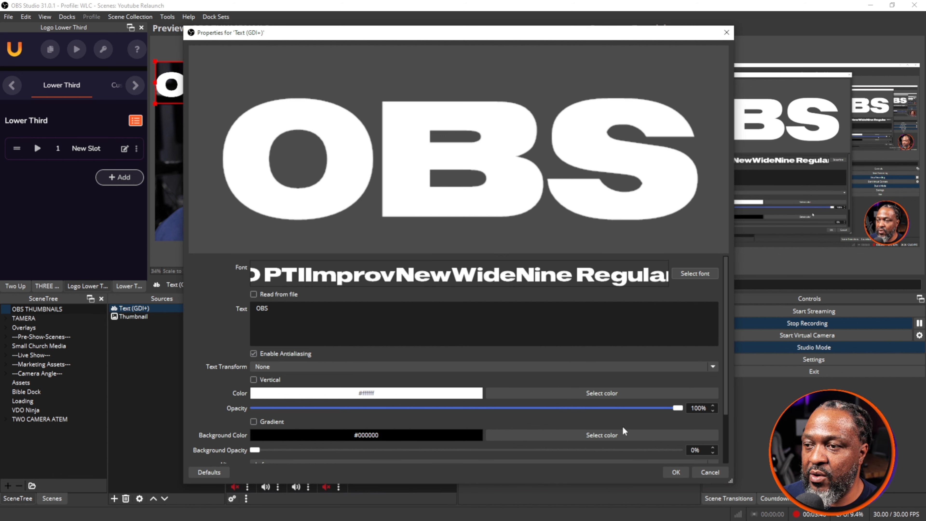
left_click(674, 472)
Step: Enlarge the OBS text and move it into the open area beside the man's head
left_click_drag(212, 86, 442, 147)
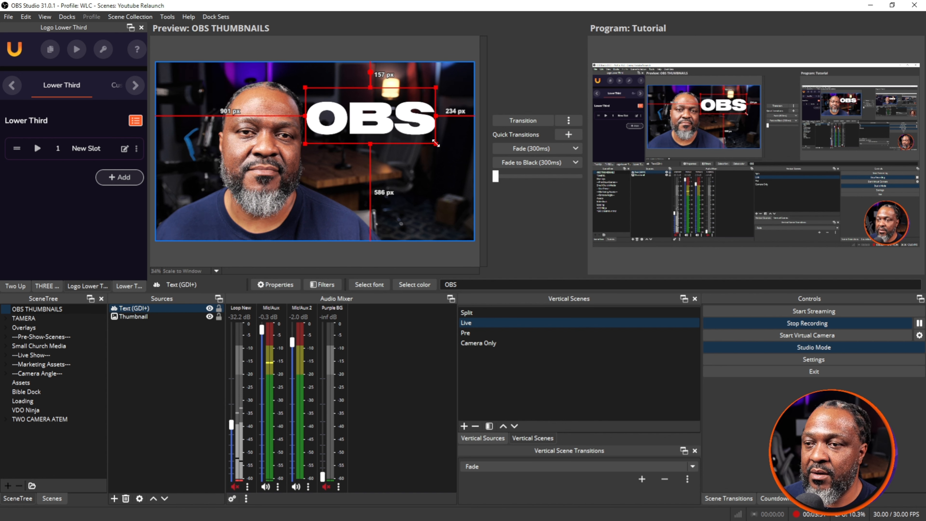
left_click_drag(400, 112, 403, 113)
mouse_move(250, 169)
left_mouse_down()
mouse_move(250, 153)
mouse_move(241, 147)
mouse_move(241, 157)
left_mouse_up()
mouse_move(257, 201)
left_mouse_down()
mouse_move(277, 205)
mouse_move(263, 203)
left_mouse_up()
key("ctrl+z")
key("ctrl+z")
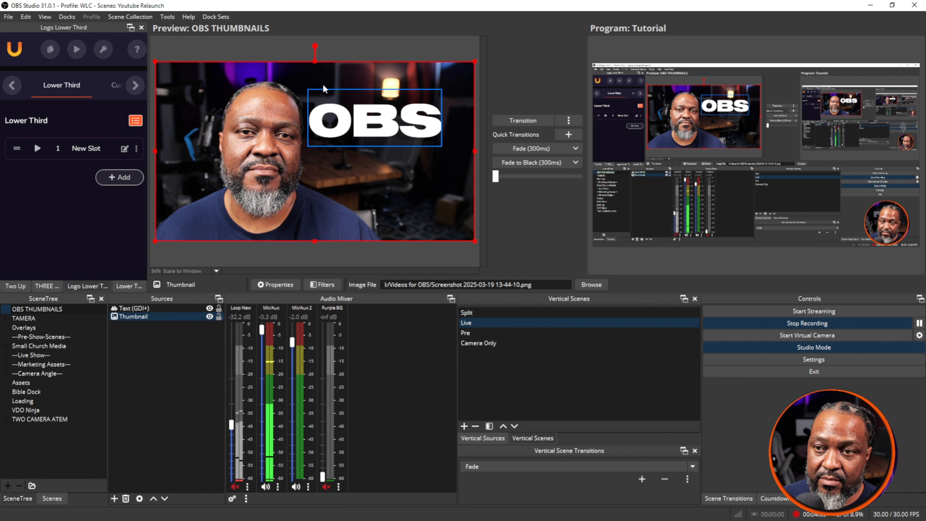
Step: Crop the Thumbnail image's top and bottom and align it with the canvas's upper edge, leaving about 139 px free below
left_click_drag(314, 61, 315, 73)
left_click_drag(309, 180, 311, 166)
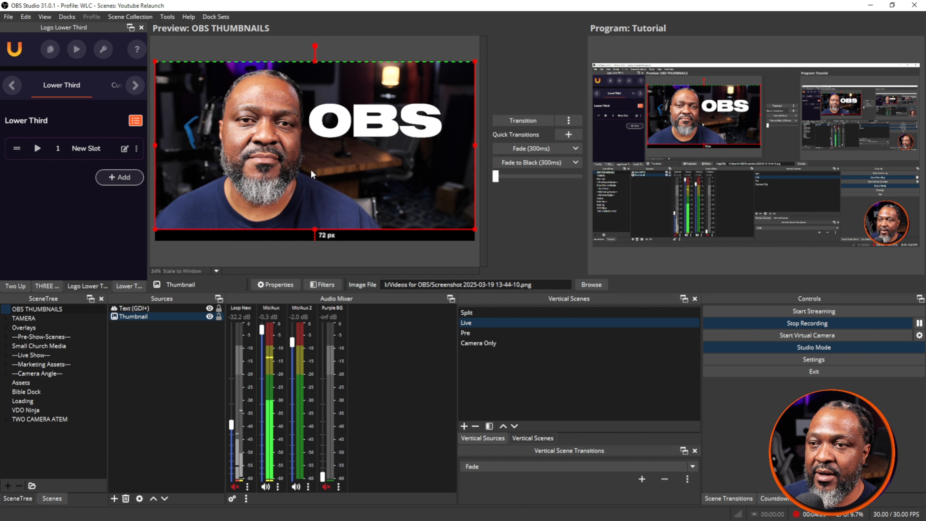
left_click_drag(313, 228, 314, 219)
left_click(140, 371)
right_click(139, 372)
mouse_move(161, 375)
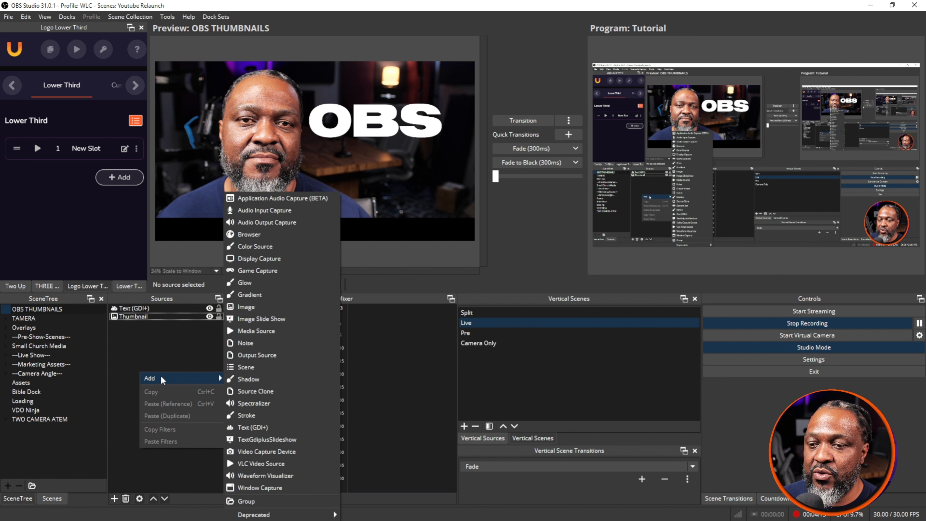
left_click(275, 244)
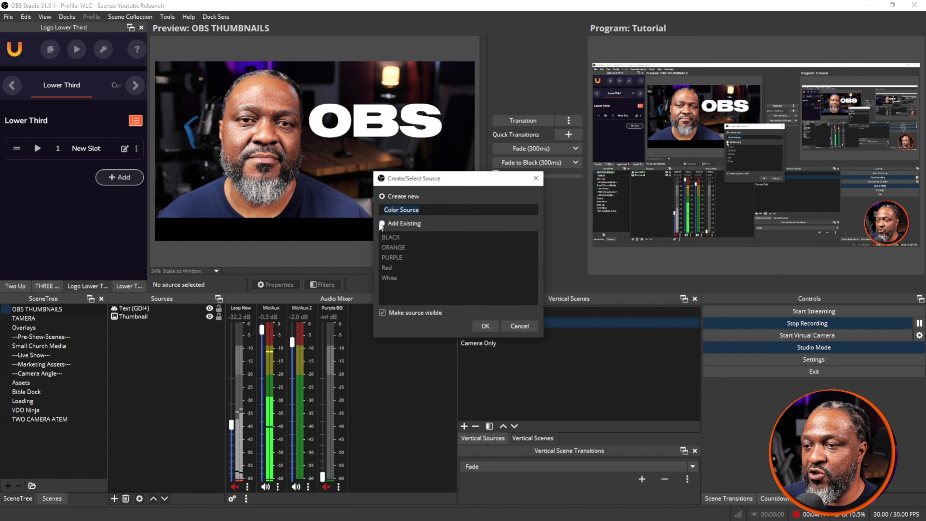
left_click(382, 223)
left_click(392, 257)
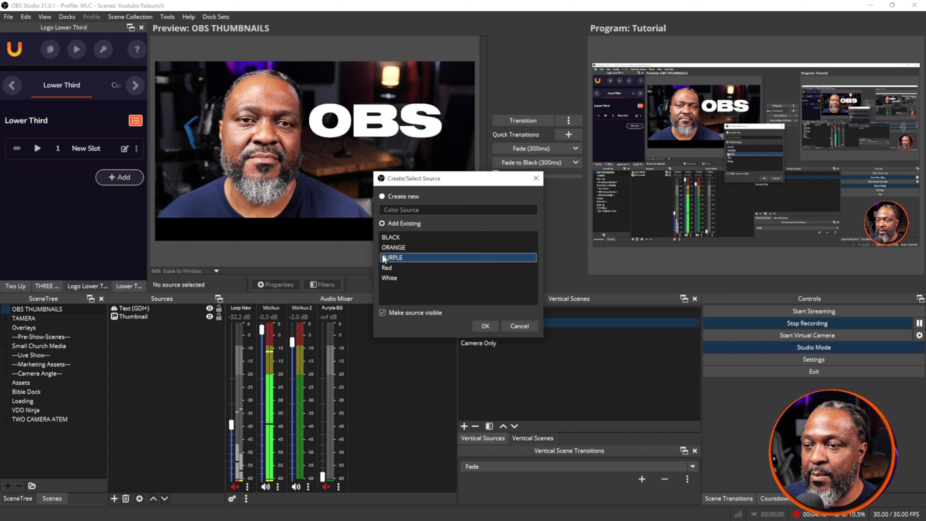
left_click(482, 324)
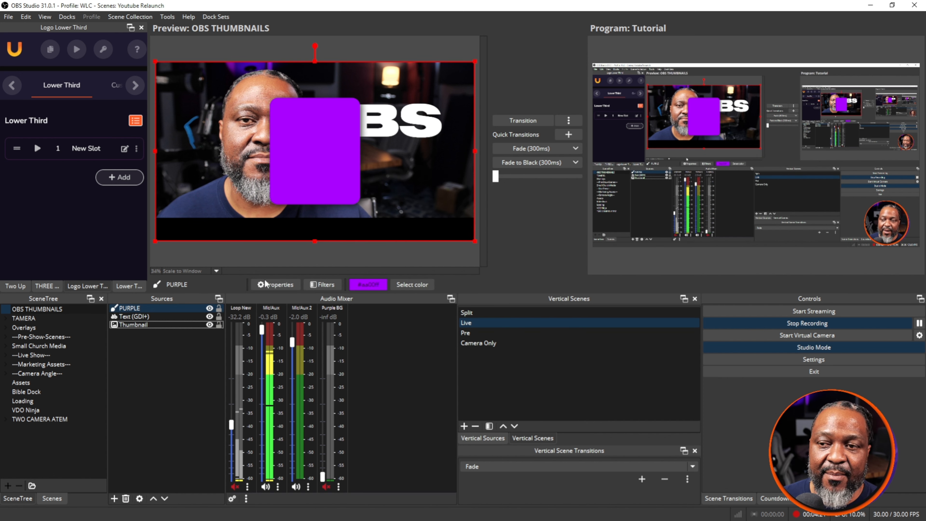
key("ctrl+z")
Step: Add a new Color Source named Thumb Purple to the OBS THUMBNAILS scene
right_click(165, 338)
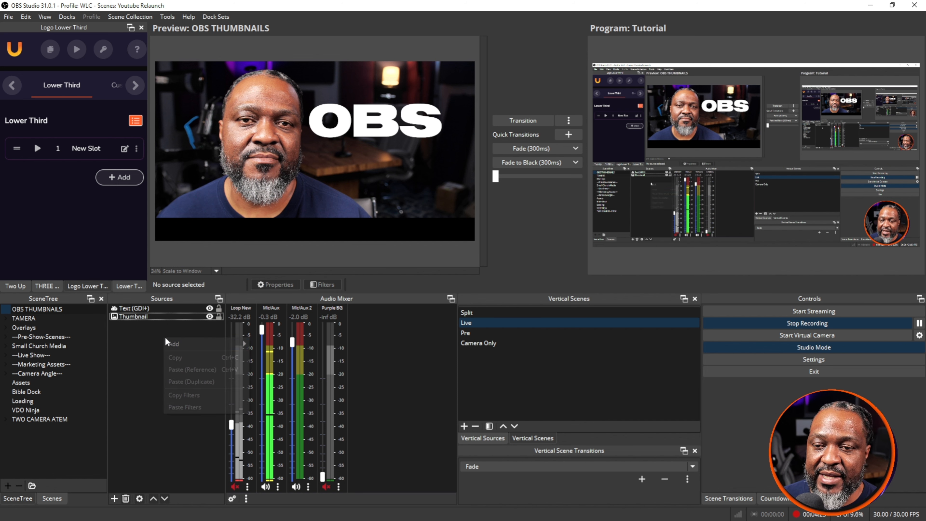
mouse_move(193, 343)
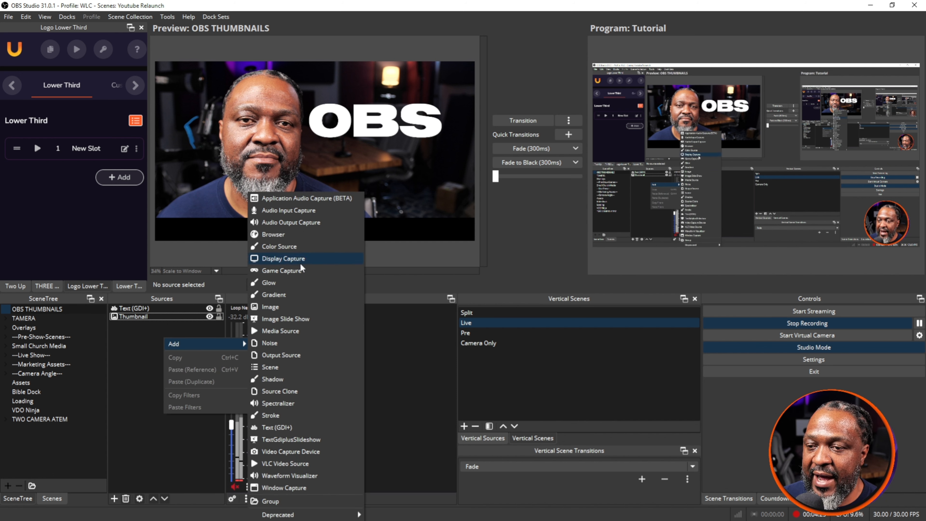
left_click(299, 249)
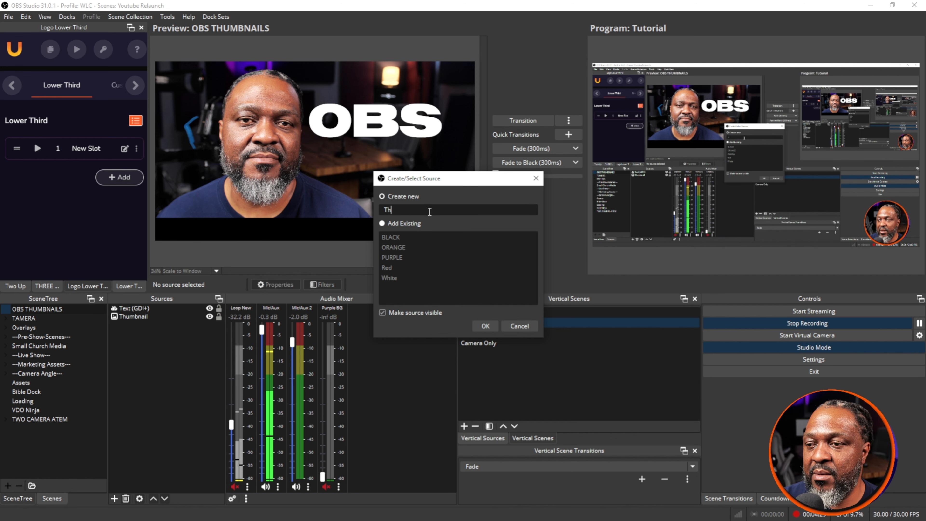
type("Thumb Purp")
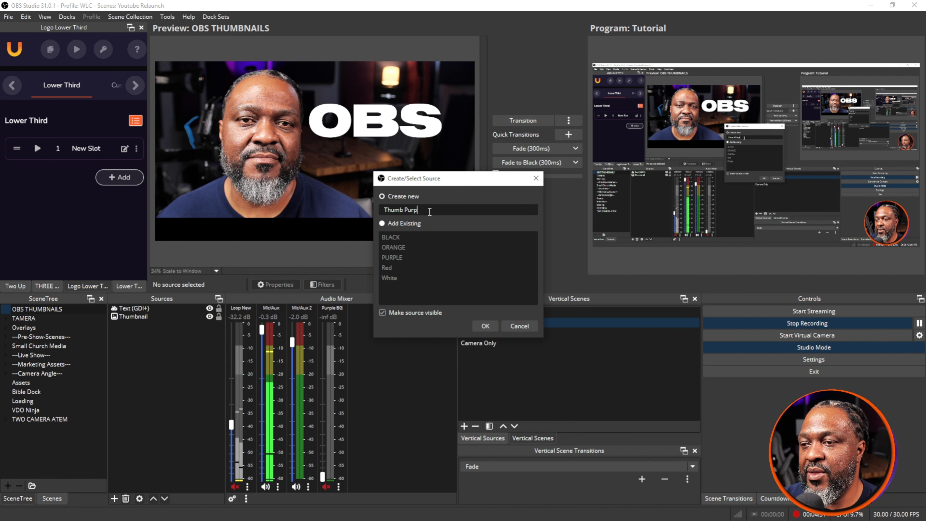
type("le")
key("Return")
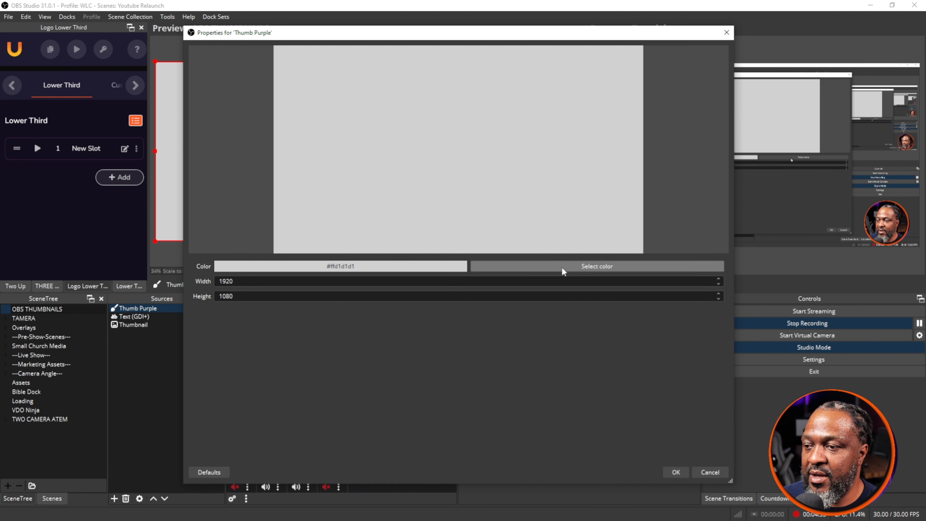
Step: Set Thumb Purple's color to a purple with hue 280 and reduce it to a bar about 154 px tall along the canvas's lower edge
left_click(561, 267)
left_click(351, 231)
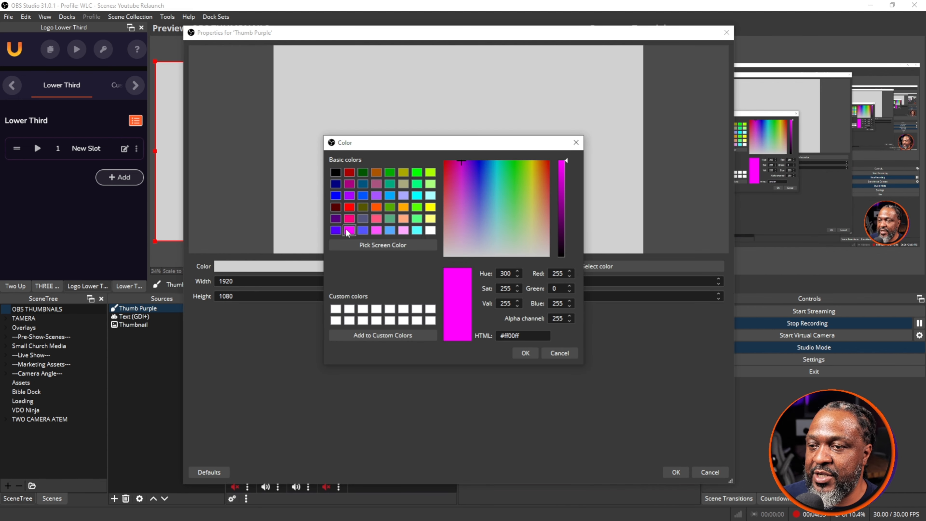
left_click(337, 231)
left_click(349, 231)
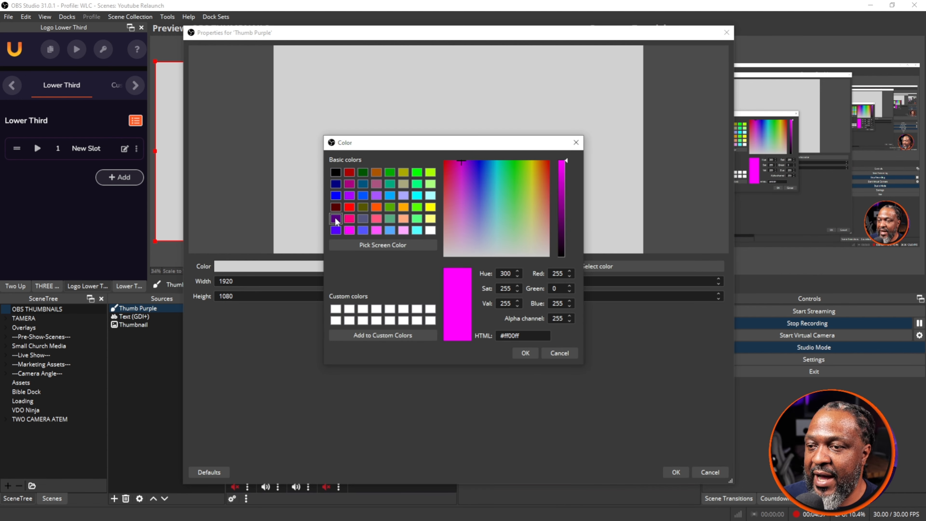
left_click(335, 219)
left_click_drag(563, 213, 562, 183)
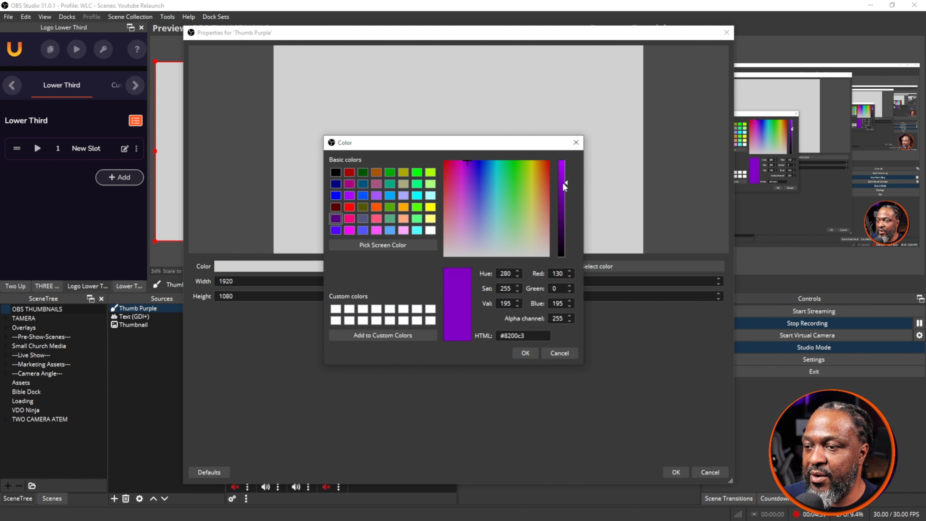
left_click(525, 352)
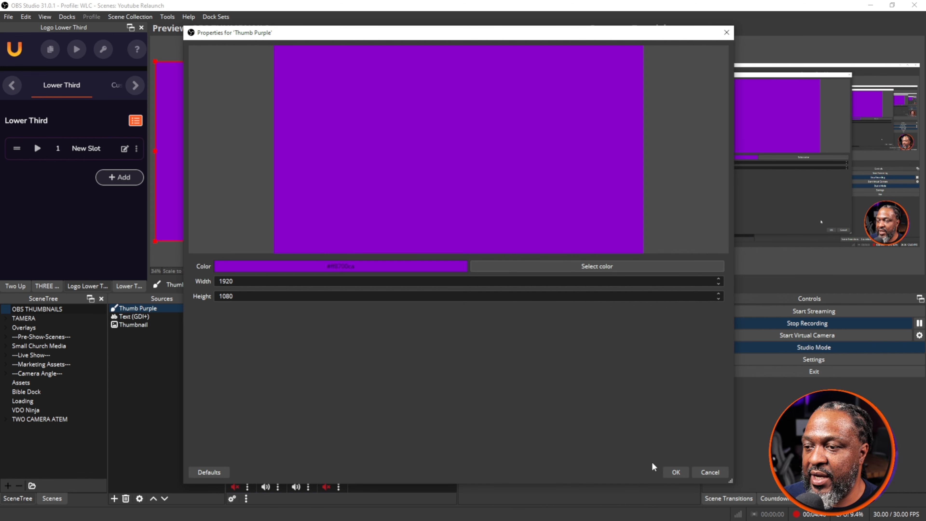
left_click(676, 472)
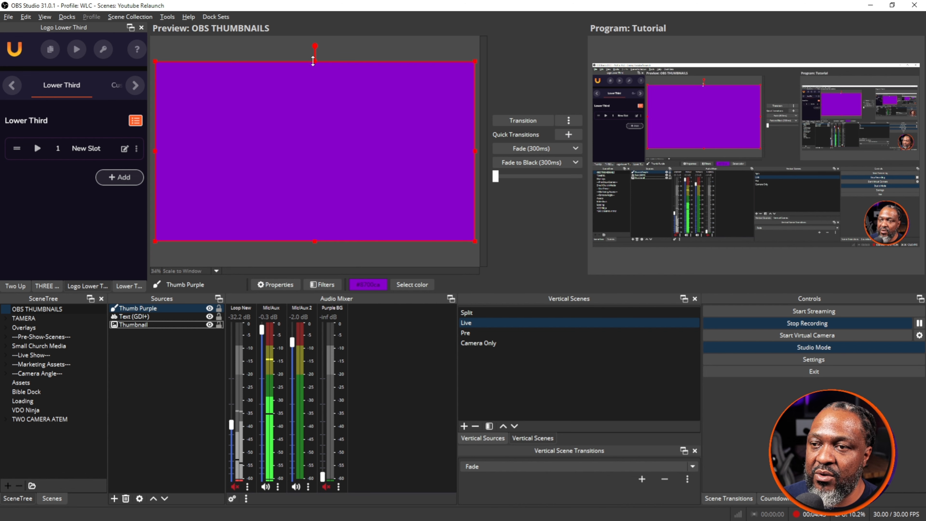
left_click_drag(312, 60, 310, 215)
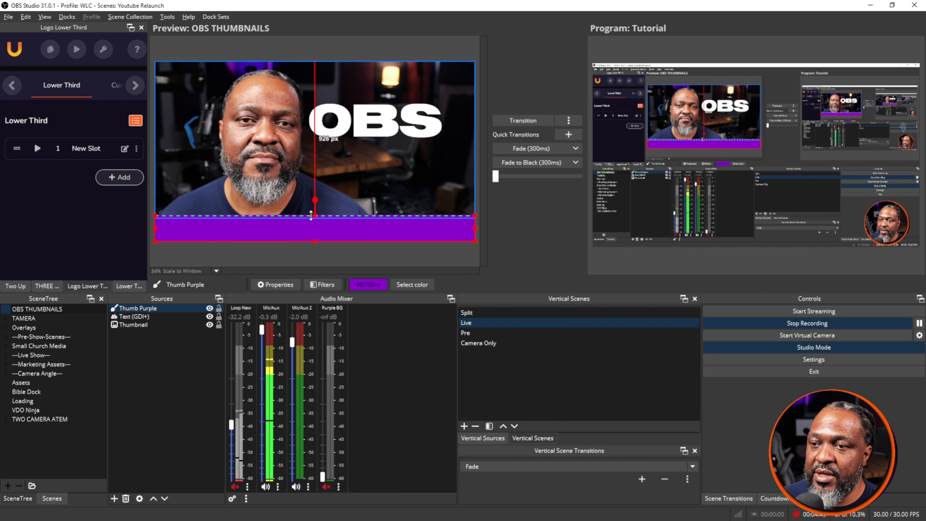
Step: Enlarge the Thumbnail image slightly from its upper-left corner and move the OBS text up to about 132 px from the canvas's right edge
left_click_drag(411, 119, 417, 109)
left_click(272, 153)
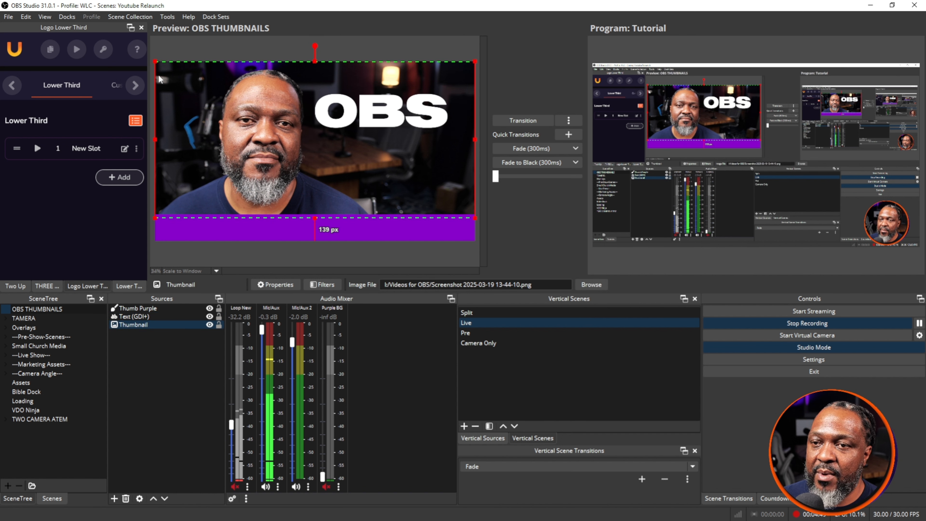
left_click_drag(150, 57, 151, 54)
left_click_drag(374, 111, 377, 108)
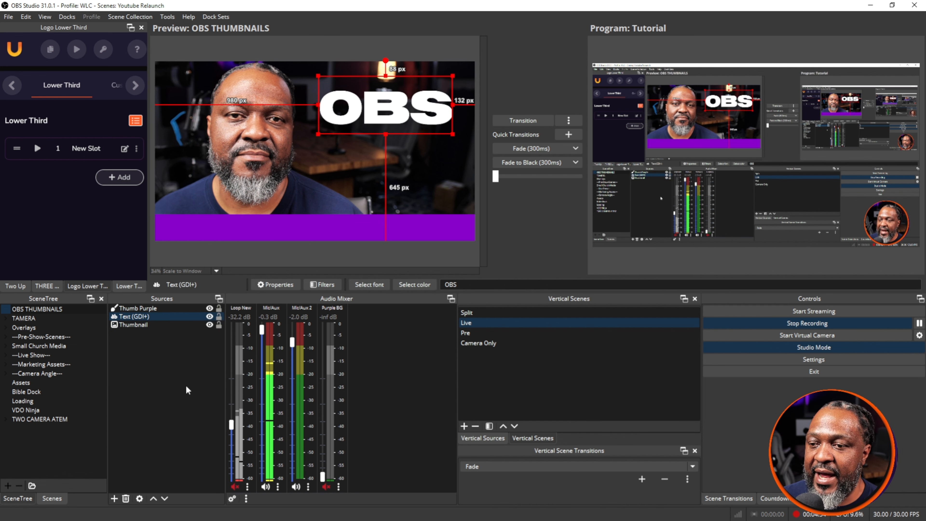
Step: Add a new Text (GDI+) source named Thumb text 2 to the scene
right_click(151, 346)
mouse_move(166, 351)
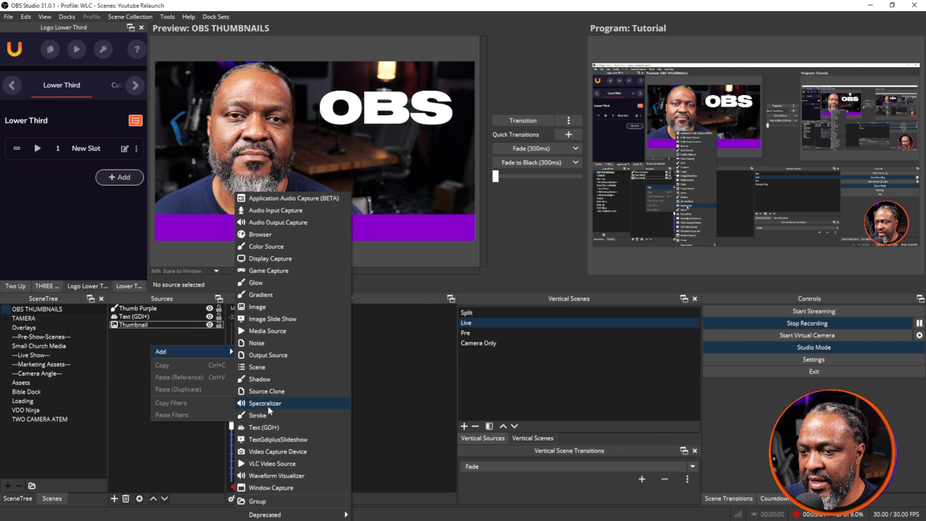
left_click(270, 424)
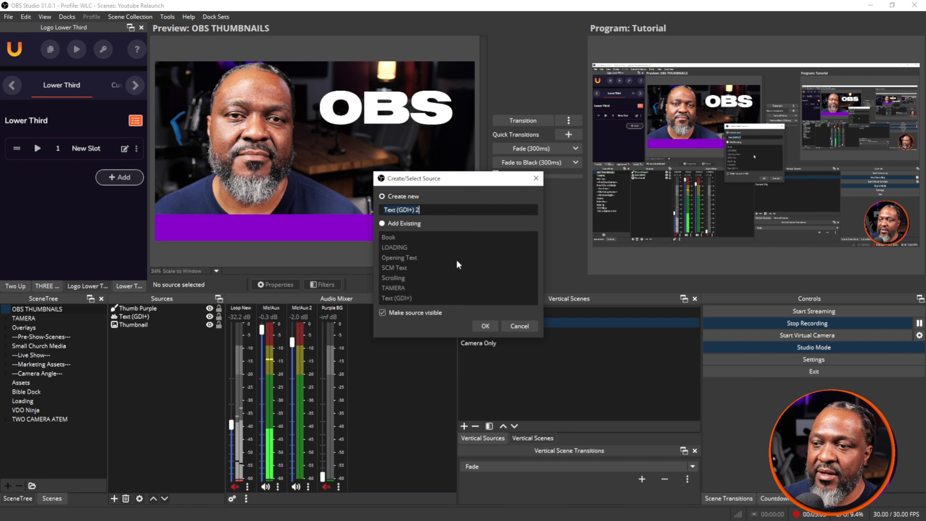
type("Thumb te")
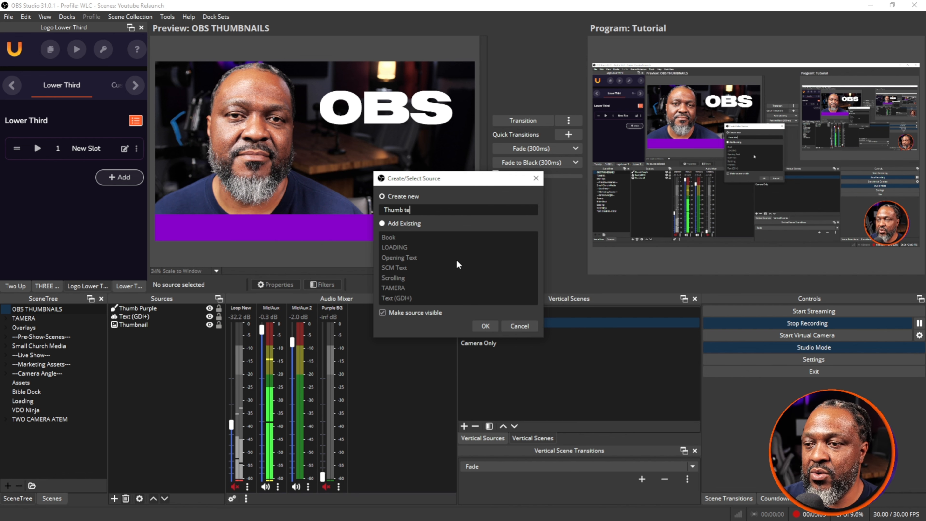
type("xt 2")
key("Return")
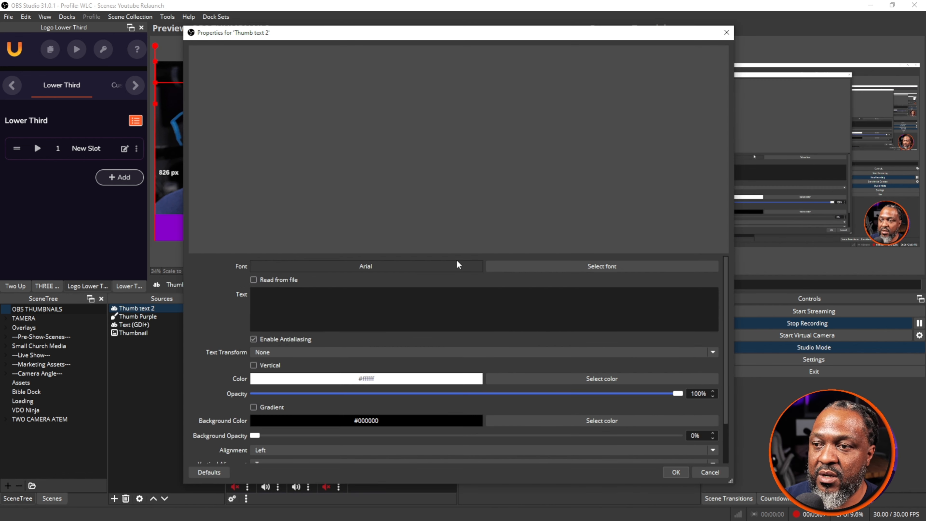
Step: Enter THUMBNAILS? as the text of Thumb text 2 and apply the source properties
left_click(402, 306)
type("TH")
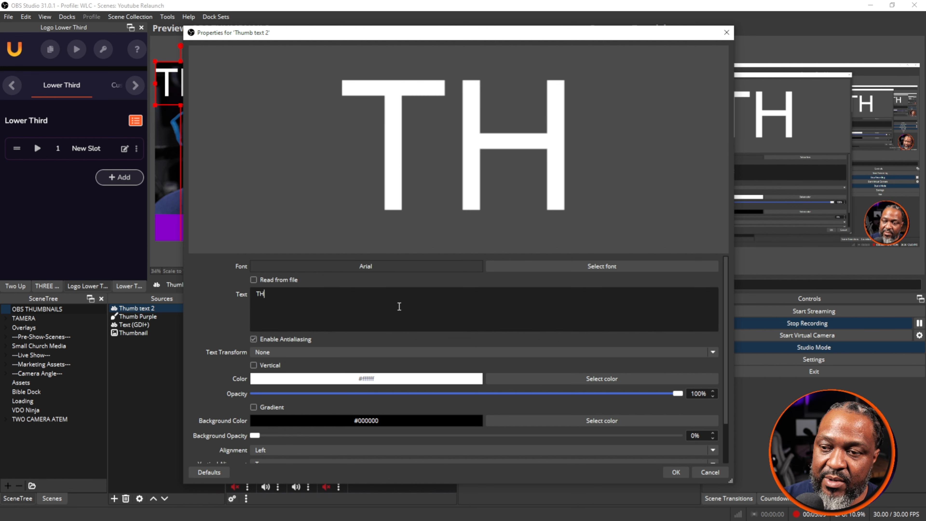
type("UMBNAILS")
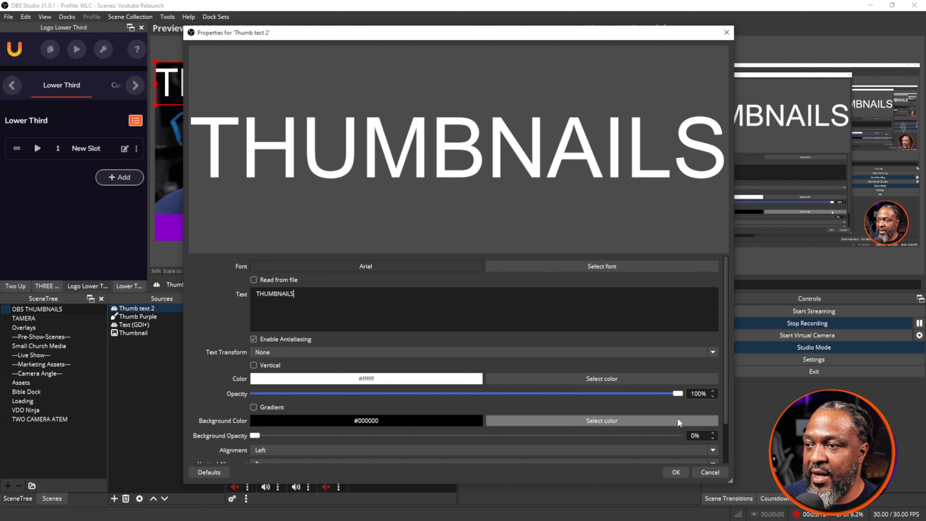
type("?")
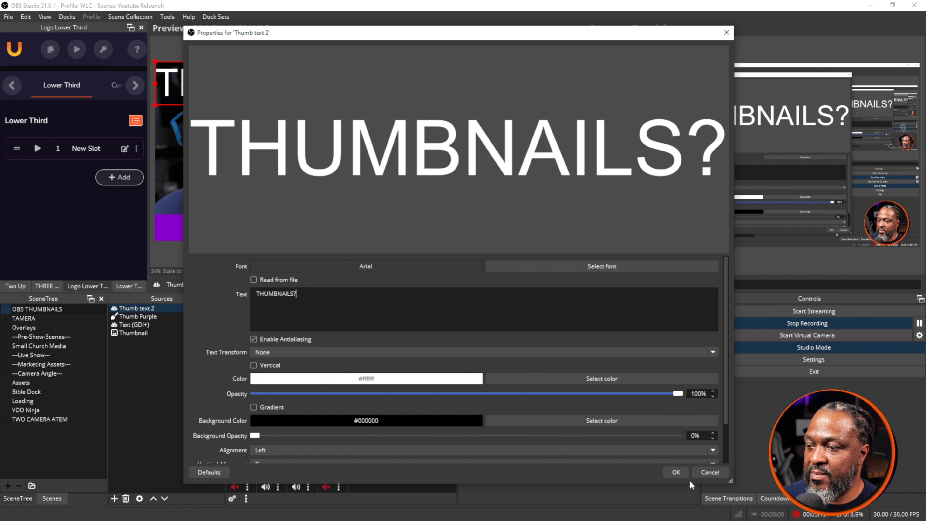
left_click(682, 471)
Step: Enlarge the OBS text and place the THUMBNAILS? text beneath it, about 186 px above the canvas's lower edge
left_click_drag(336, 73, 321, 196)
left_click_drag(433, 91, 468, 95)
left_click_drag(355, 236, 361, 193)
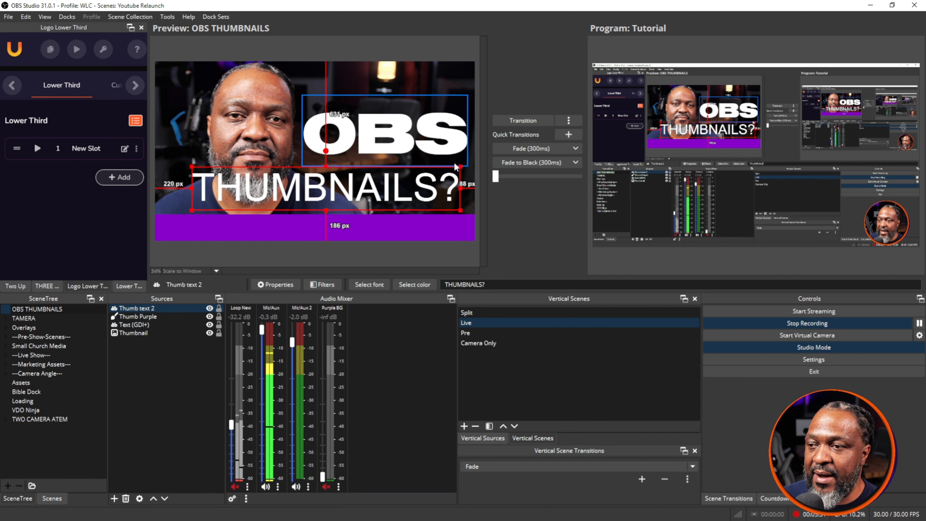
Step: Set the font of the THUMBNAILS? text to Anton Regular
left_click(373, 283)
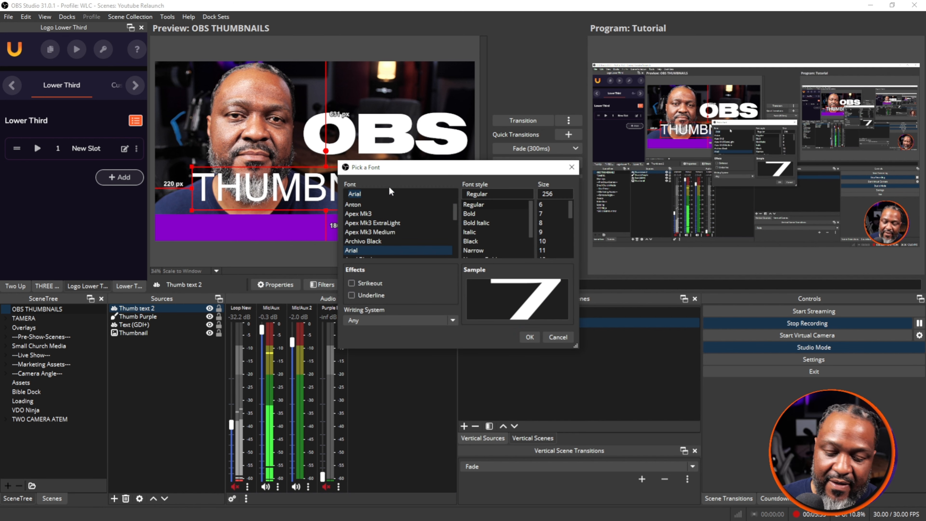
type("antihero")
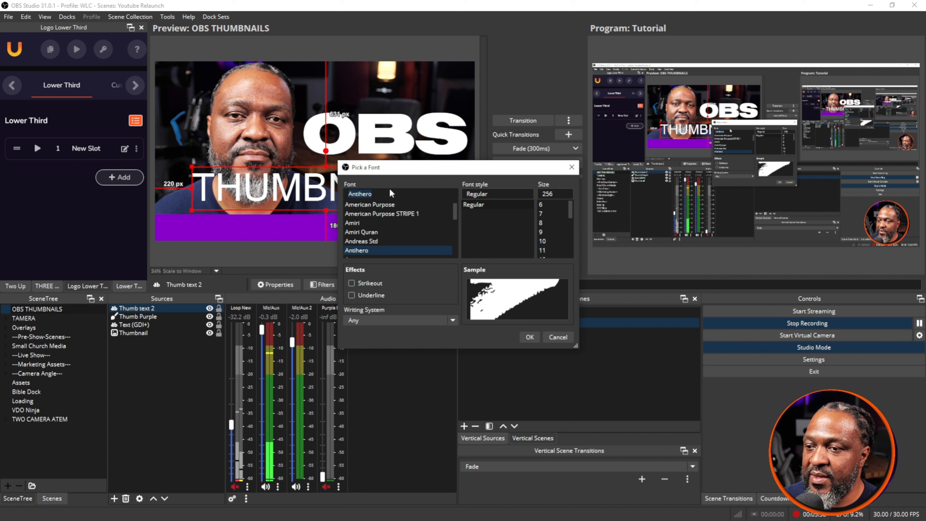
scroll(400, 230, "down", 2)
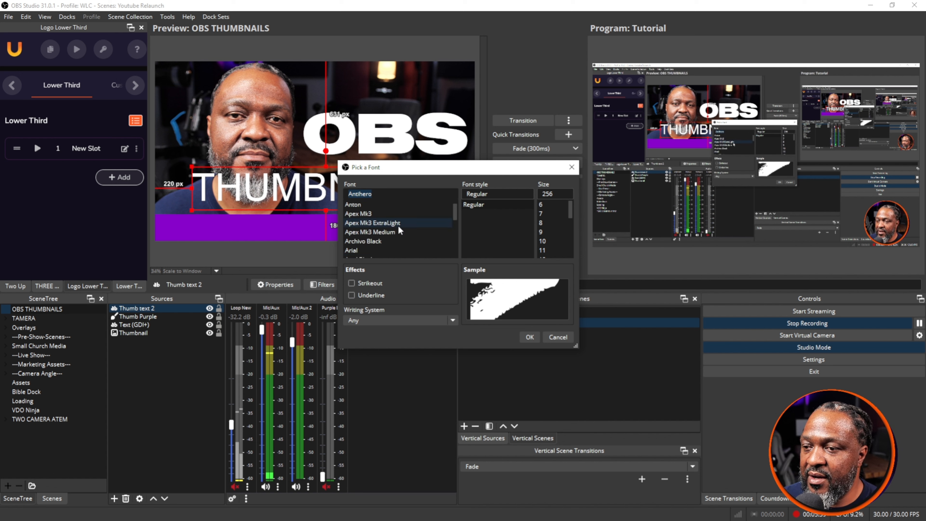
left_click(389, 204)
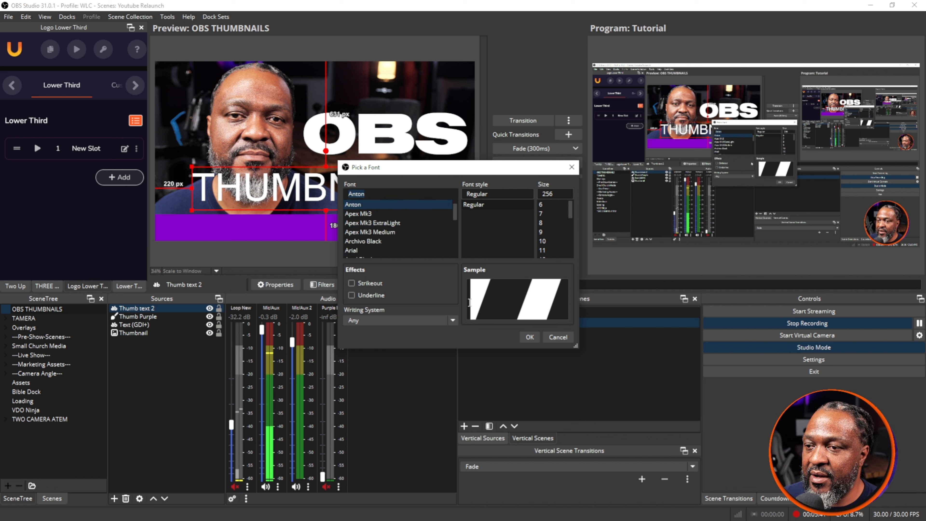
left_click(530, 337)
Step: Move the THUMBNAILS? text beneath OBS, about 284 px above the canvas's lower edge, and enlarge it to near the right canvas edge
left_click_drag(259, 189, 376, 173)
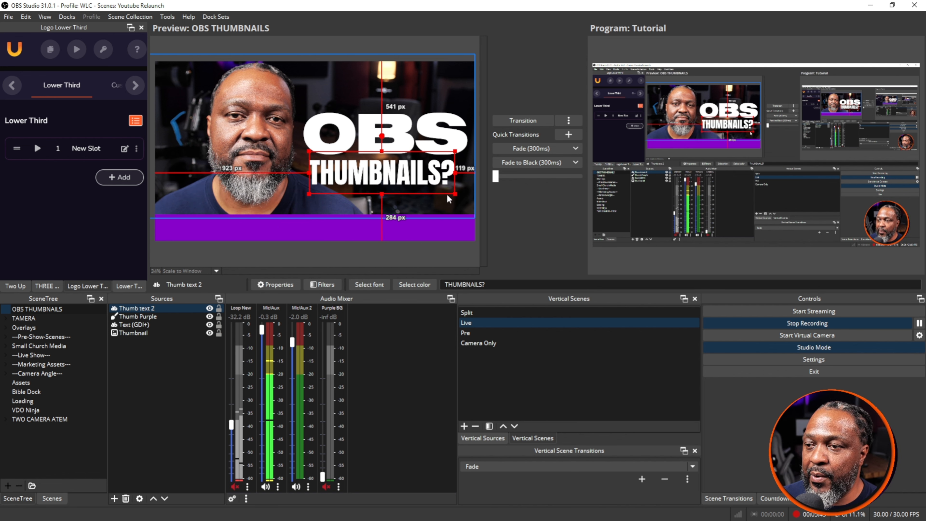
left_click_drag(456, 193, 469, 200)
left_click(469, 201)
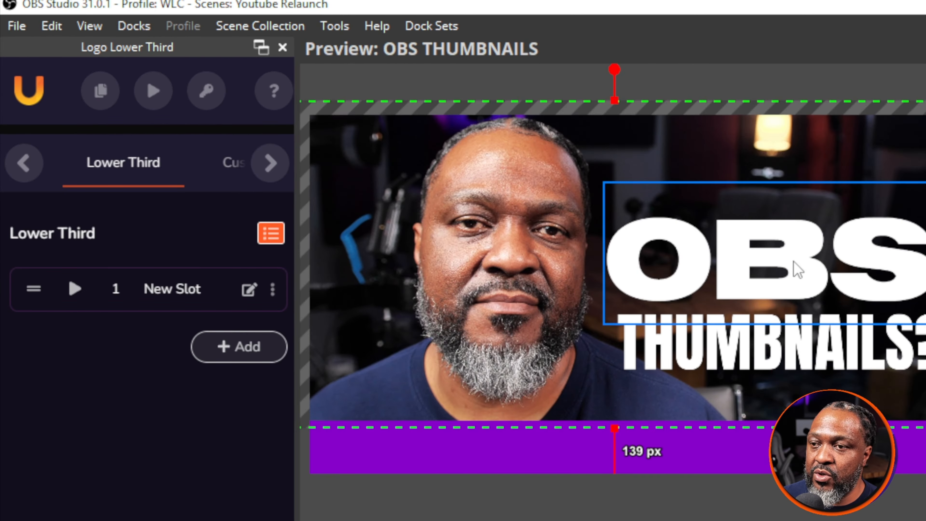
Step: Raise the OBS text and enlarge THUMBNAILS? beneath it, leaving about 864 px to its left and 251 px below it
left_click(399, 145)
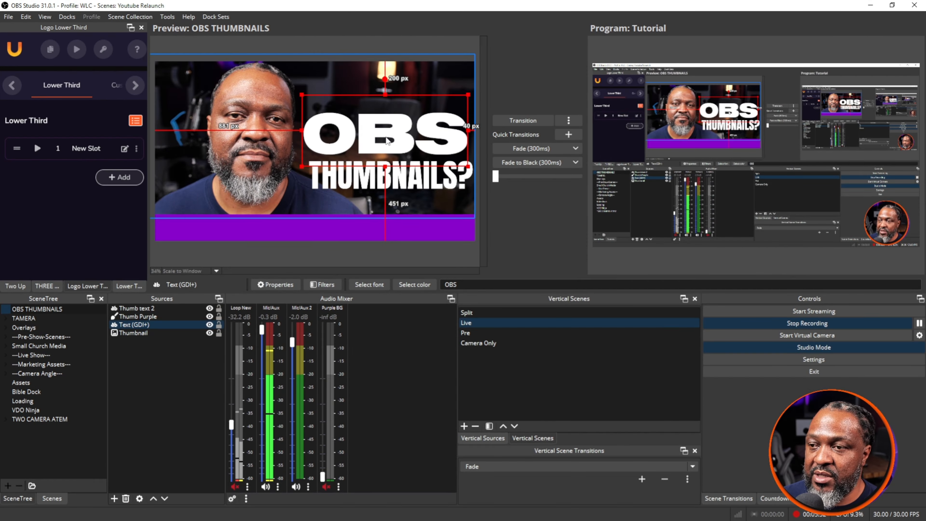
left_click_drag(784, 272, 773, 241)
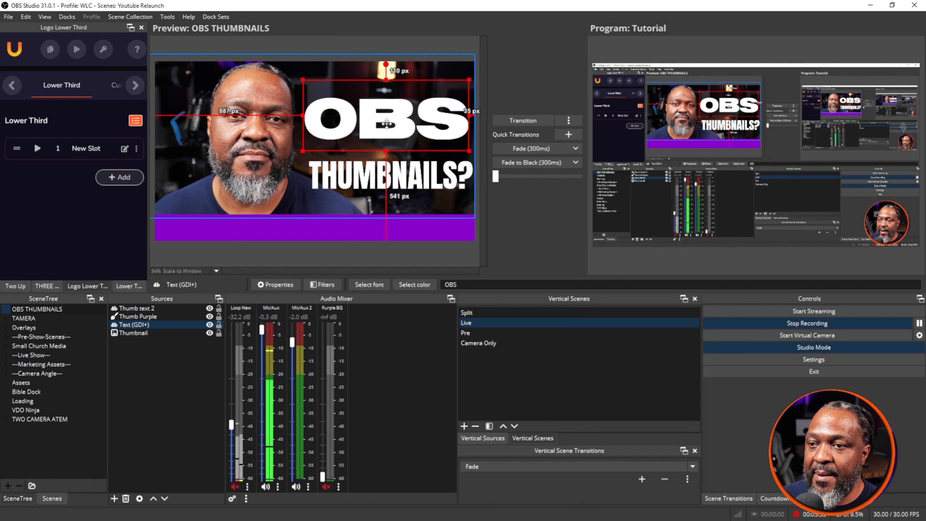
left_click_drag(387, 124, 384, 132)
left_click_drag(371, 173, 373, 167)
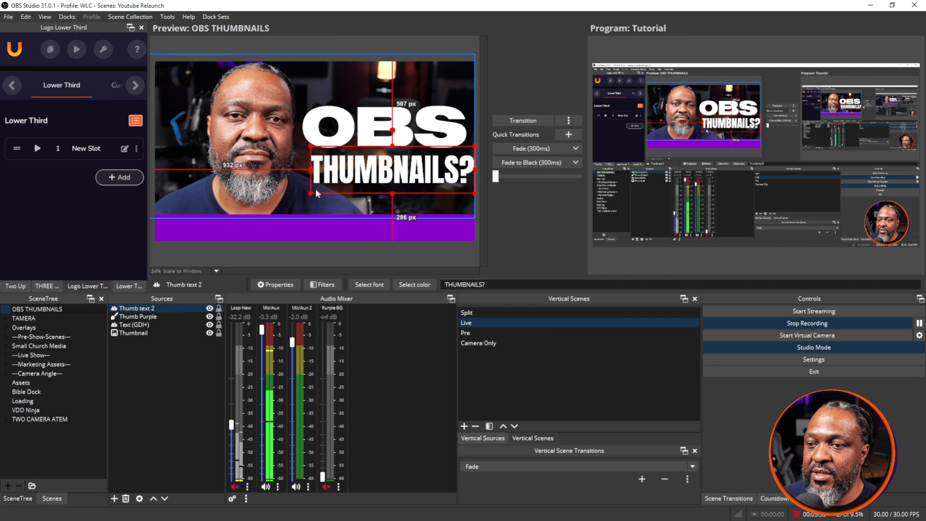
left_click_drag(309, 192, 299, 195)
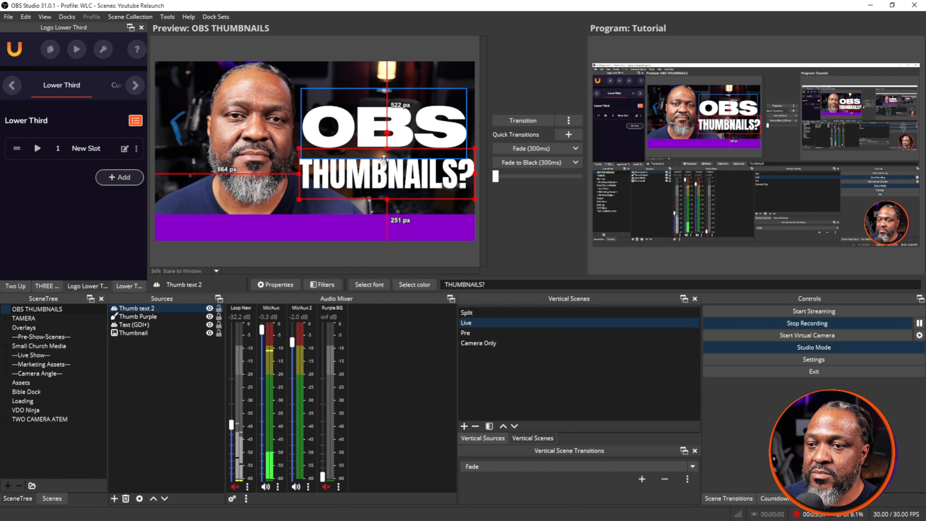
Step: Widen the preview area slightly and lower the Thumbnail image until it ends about 124 px above the canvas's lower edge
left_click(246, 143)
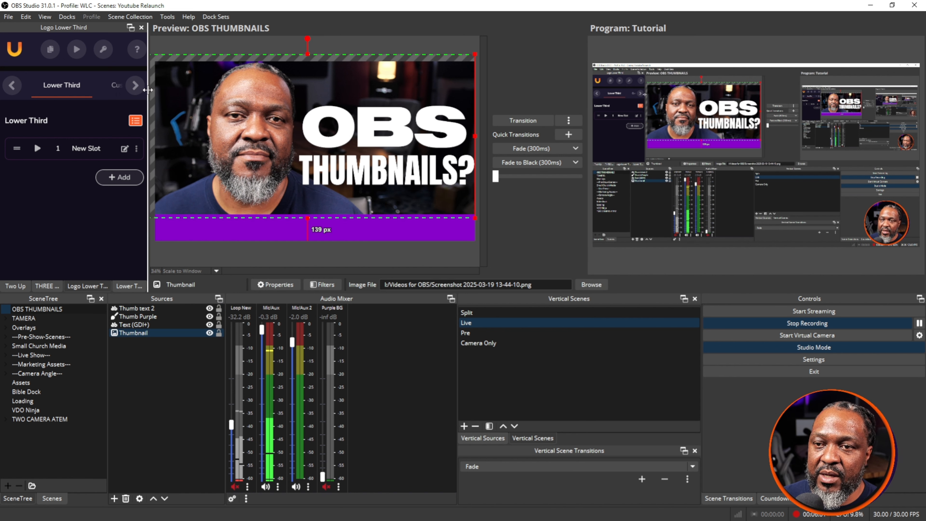
mouse_move(149, 89)
left_mouse_down()
mouse_move(121, 89)
mouse_move(138, 89)
left_mouse_up()
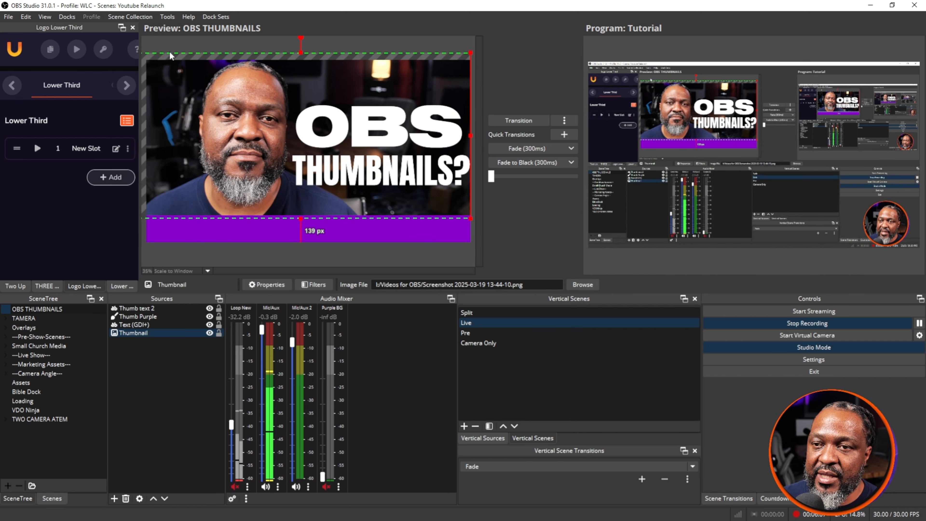
left_click_drag(167, 55, 167, 57)
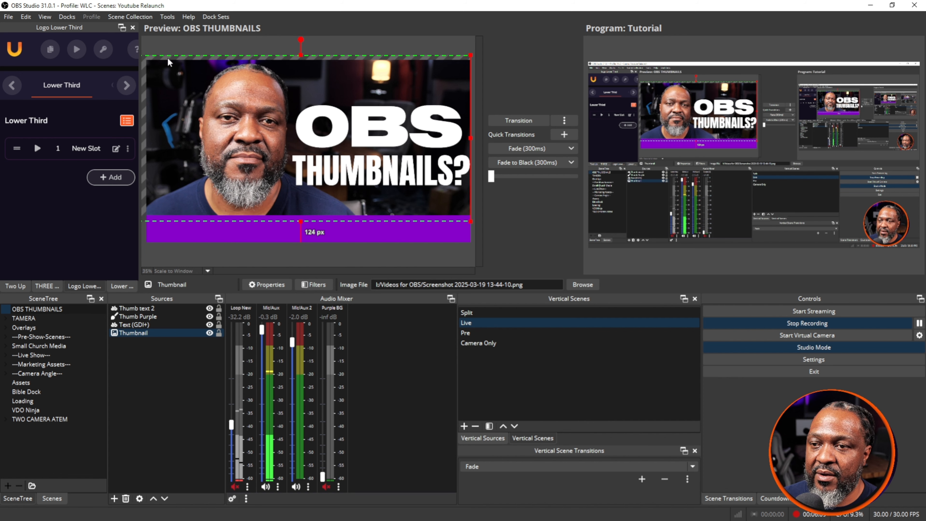
Step: Raise the OBS text to about 46 px from the right canvas edge and enlarge THUMBNAILS? slightly, about 270 px above the lower edge
left_click(314, 106)
left_click_drag(379, 129, 379, 128)
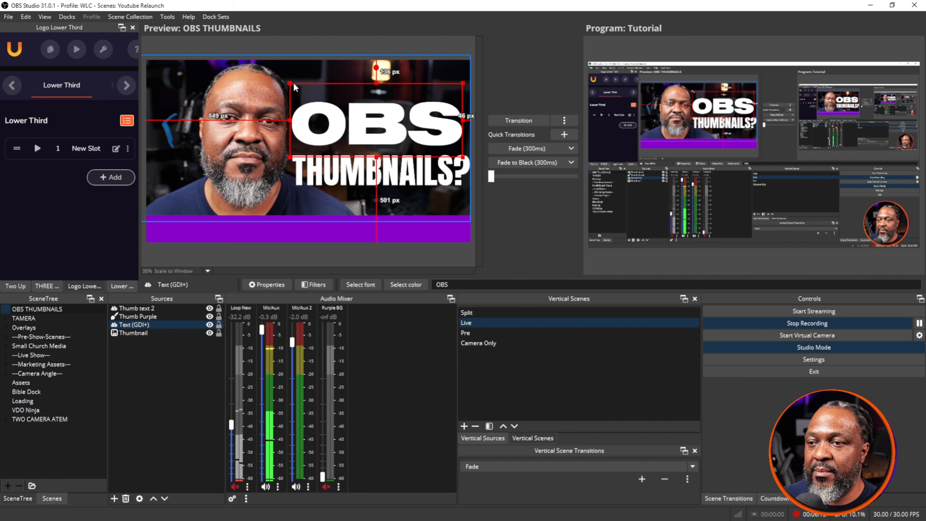
left_click(348, 171)
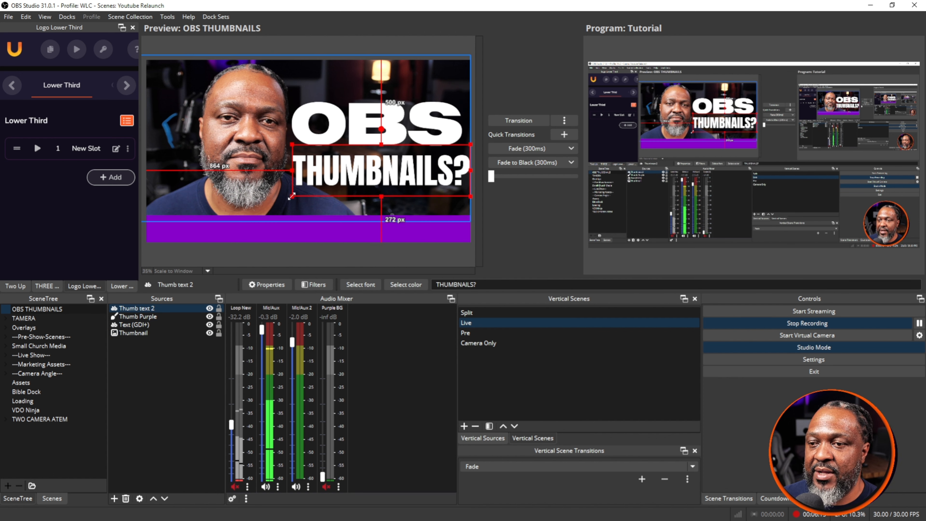
left_click_drag(292, 196, 292, 197)
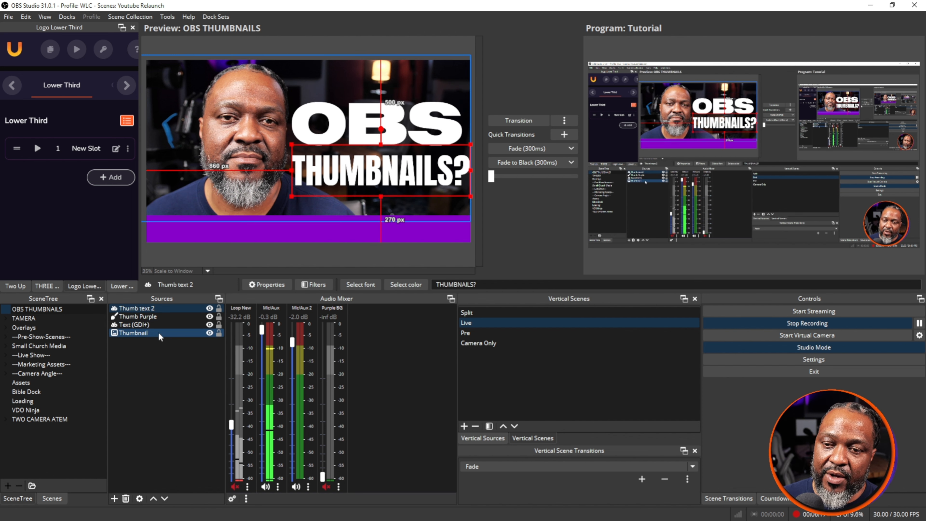
Step: Add a Color Correction filter to the Thumbnail image source
left_click(128, 332)
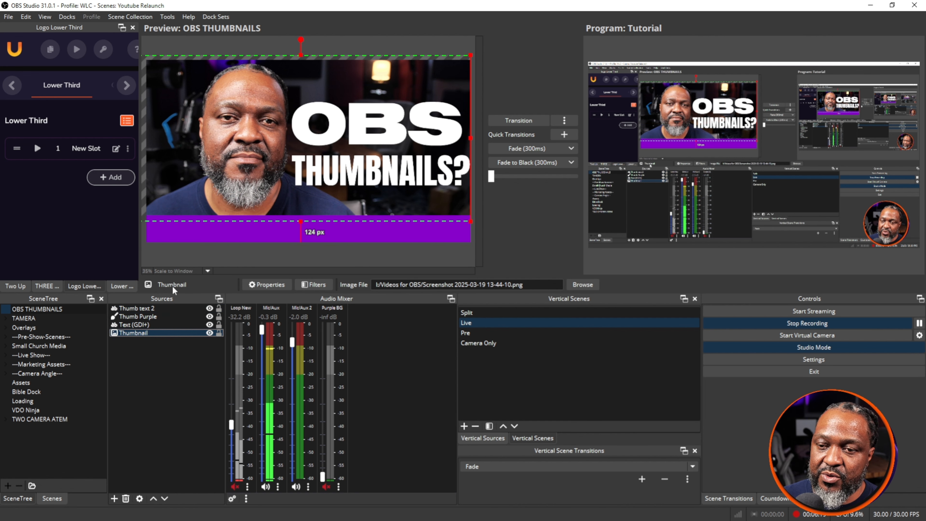
left_click(313, 284)
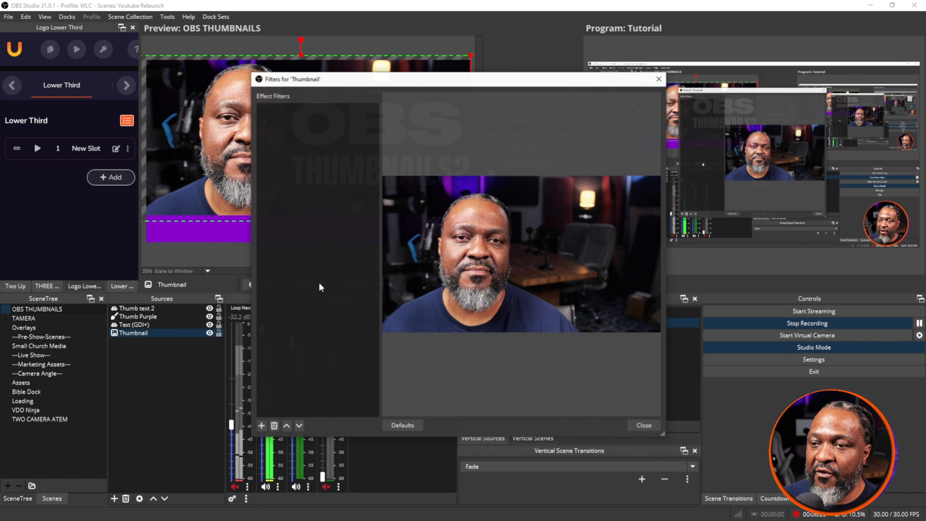
left_click(261, 425)
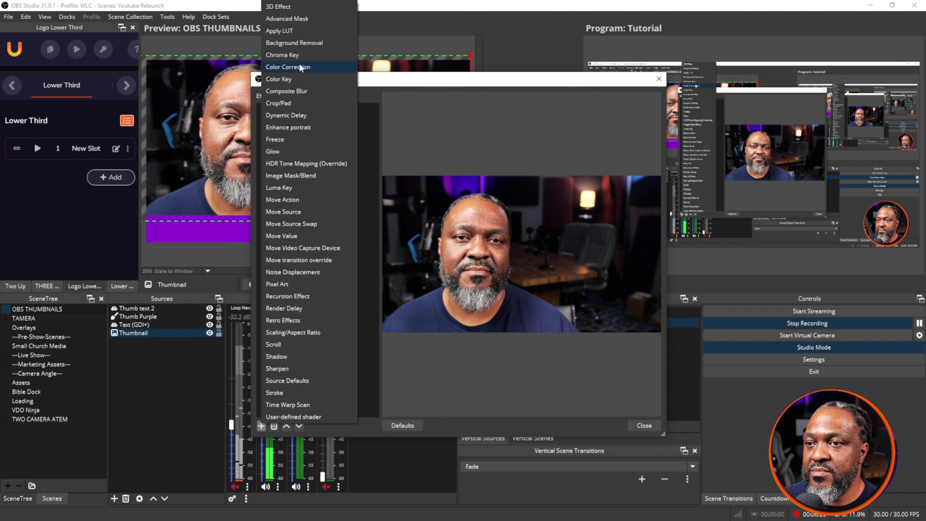
left_click(300, 67)
Step: Turn the Thumbnail image black and white with saturation -1.00, contrast 0.41 and brightness -0.0108
left_click(433, 269)
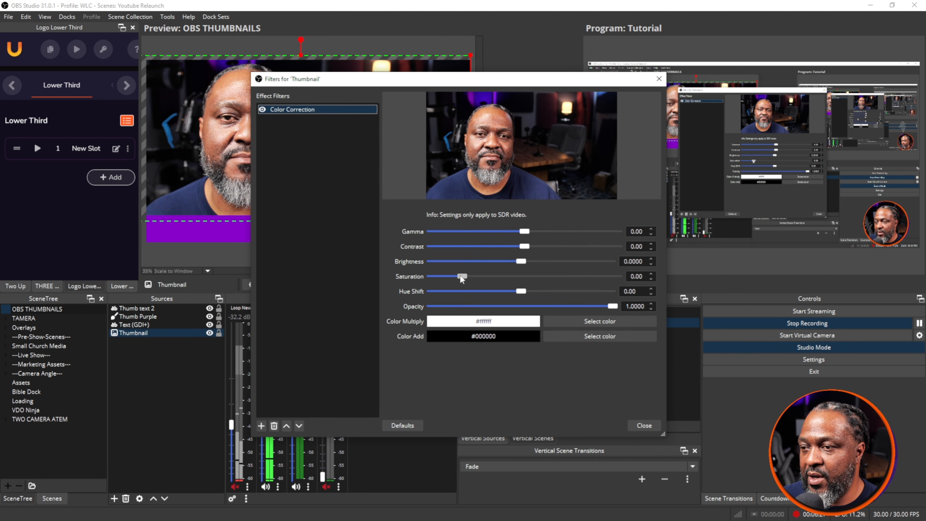
left_click_drag(462, 277, 240, 281)
left_click_drag(523, 261, 536, 246)
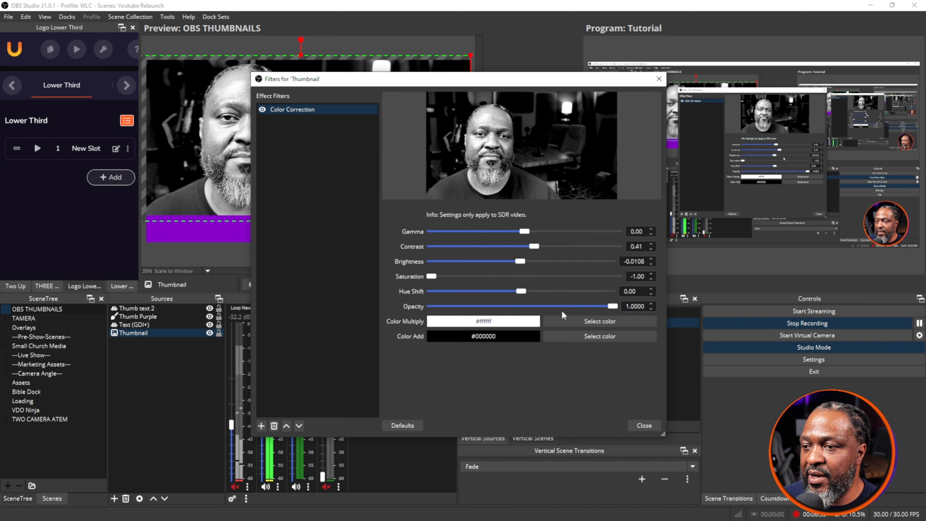
left_click(644, 425)
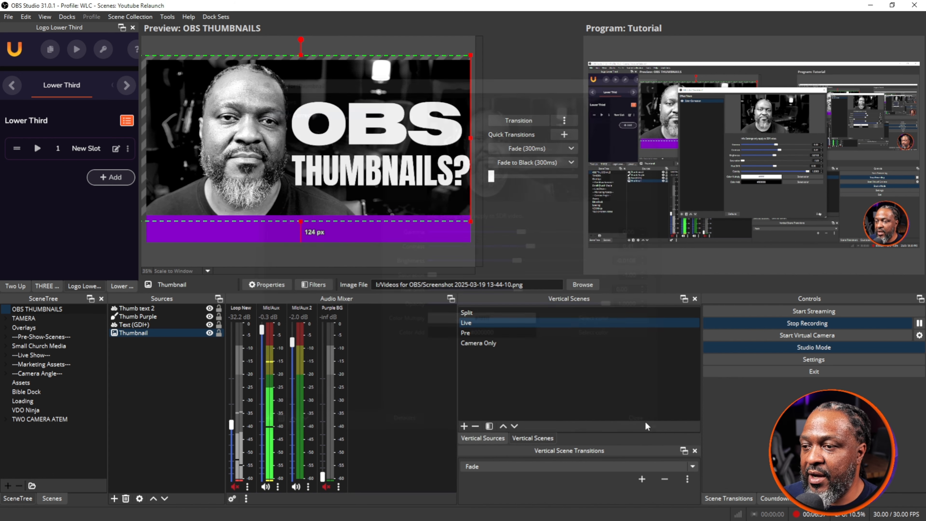
Step: Lower THUMBNAILS? to about 215 px above the canvas's lower edge and shrink OBS slightly near the top, about 64 px from the right edge
left_click_drag(352, 124, 356, 118)
left_click_drag(355, 173, 366, 184)
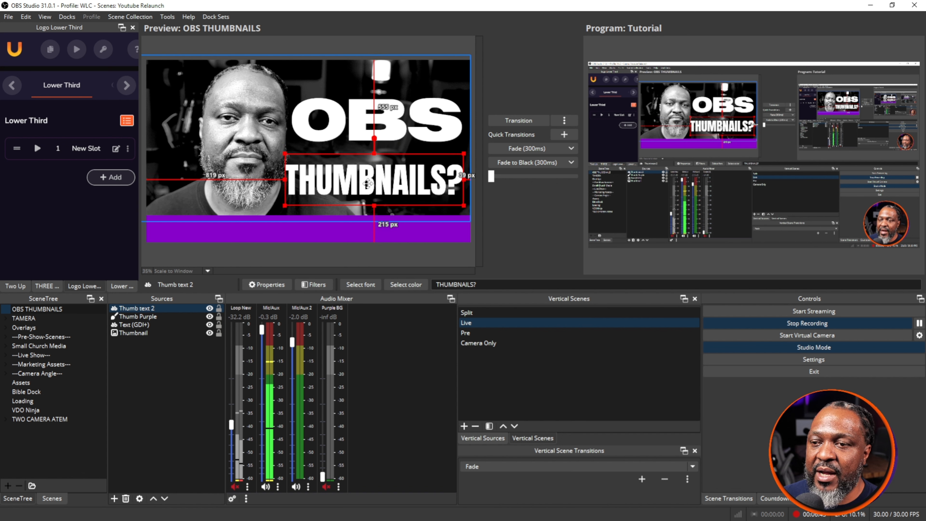
left_click_drag(380, 122, 379, 131)
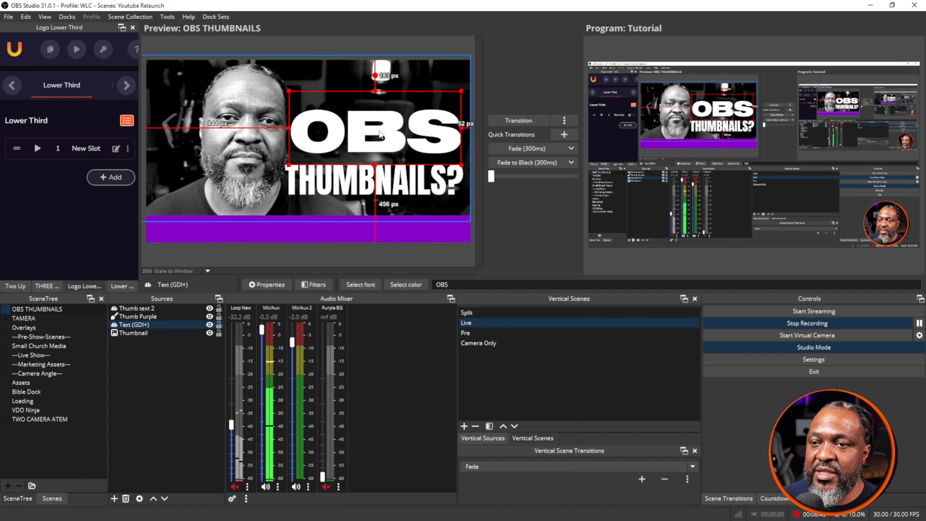
left_click_drag(308, 120, 308, 96)
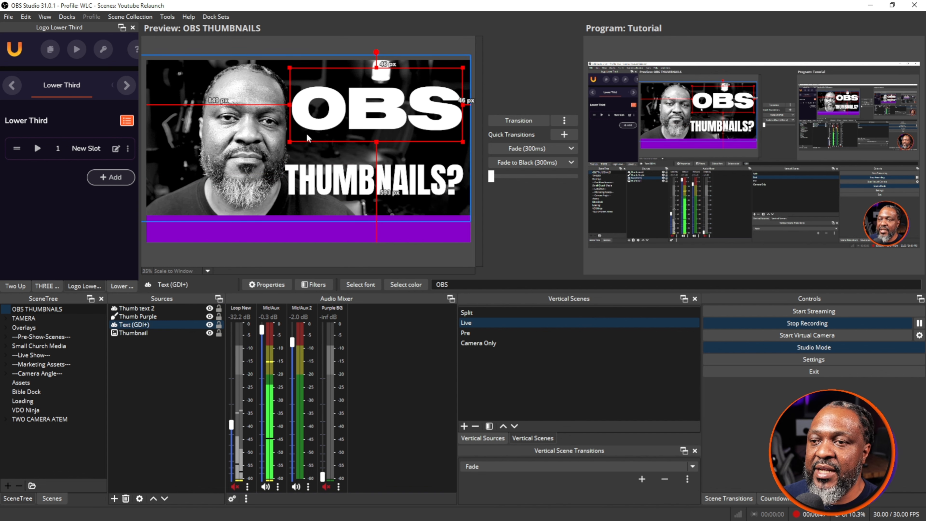
left_click_drag(290, 141, 297, 139)
left_click_drag(406, 111, 402, 110)
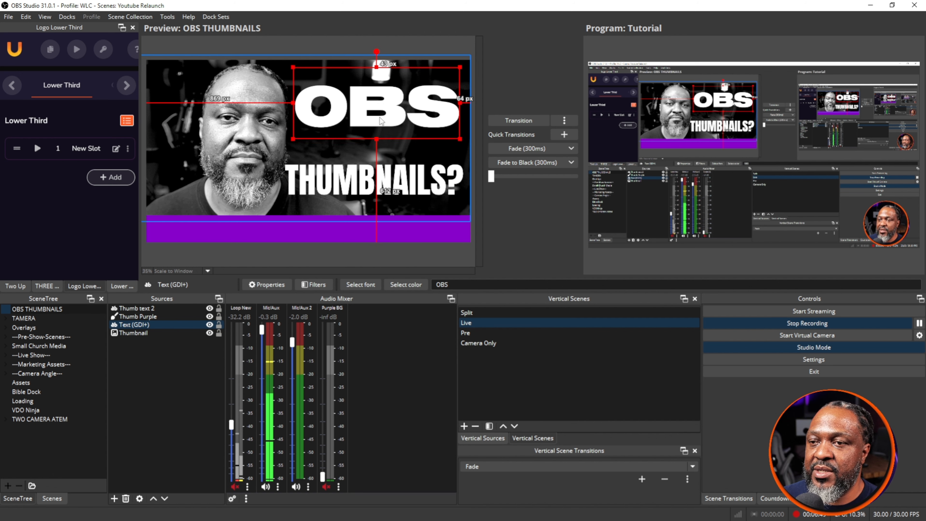
Step: Enlarge the Thumbnail image and shift it left, about 69 px above the lower canvas edge, and lower the purple bar partly off the canvas
left_click(247, 151)
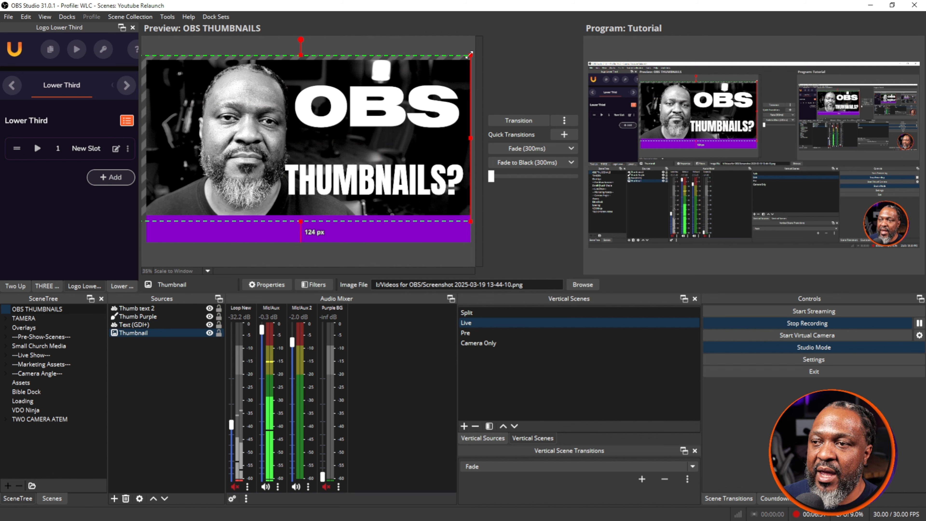
left_click_drag(469, 55, 492, 43)
left_click_drag(252, 126, 233, 136)
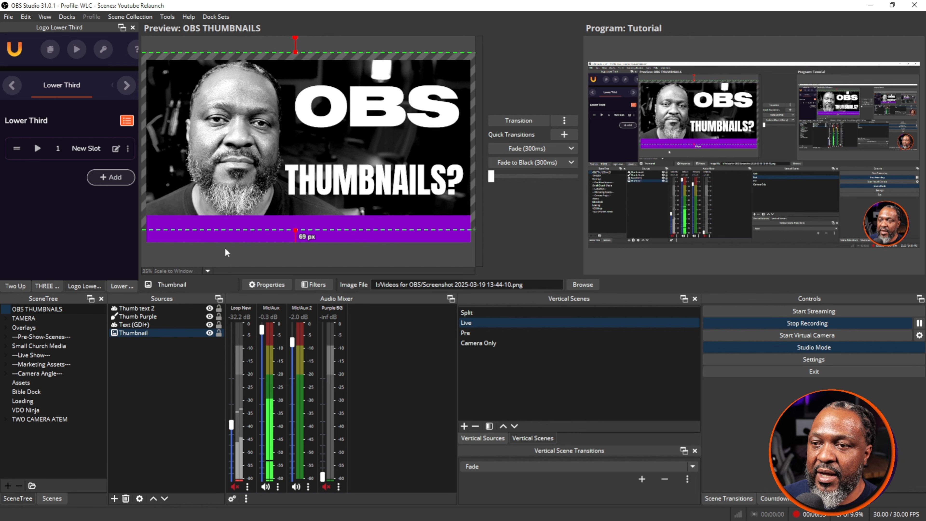
left_click_drag(227, 234, 229, 237)
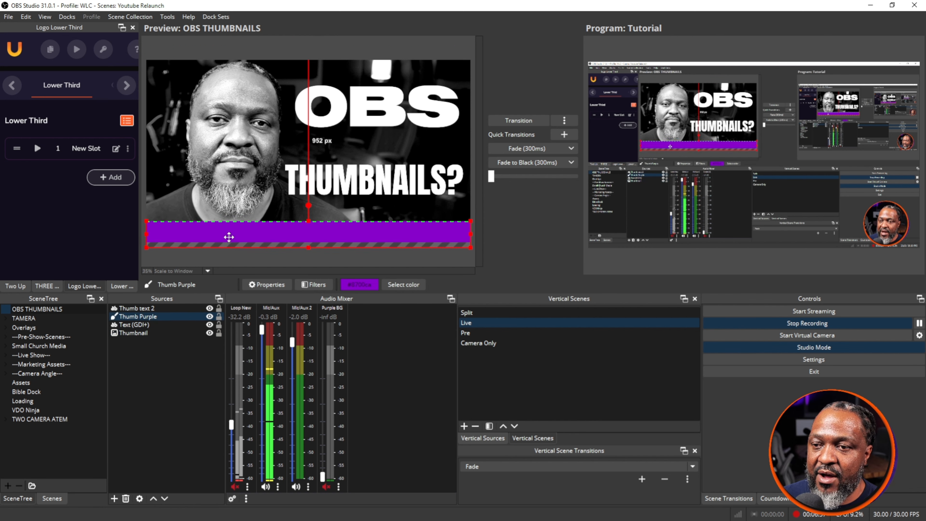
Step: Nudge the OBS text up and to the left and move THUMBNAILS? slightly up and right to the canvas's right edge
left_click_drag(365, 109, 363, 107)
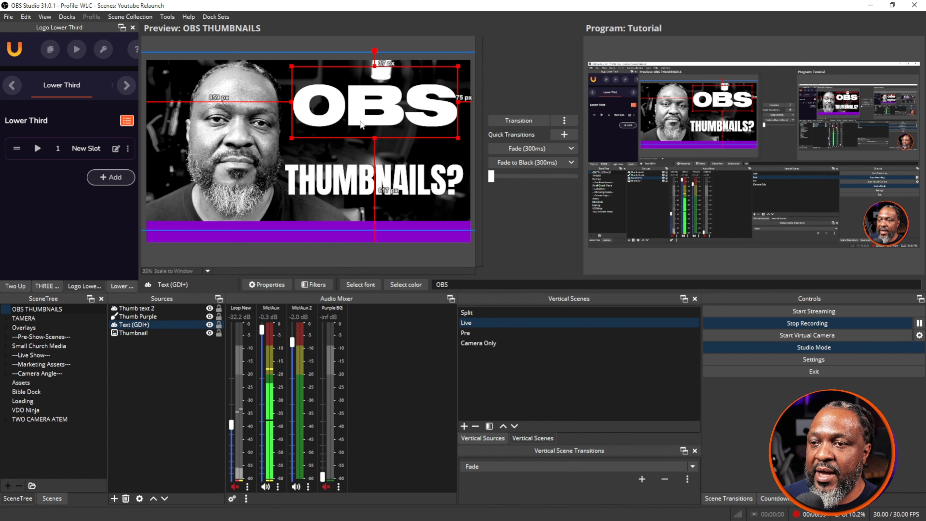
left_click_drag(370, 178, 372, 176)
left_click_drag(377, 122, 375, 121)
left_click(148, 357)
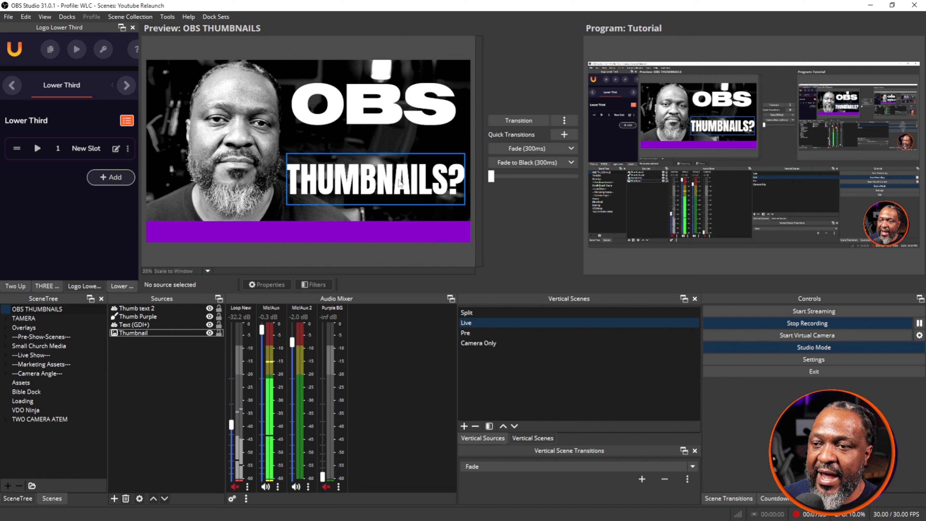
left_click_drag(398, 173, 402, 174)
Step: Add a new Text (GDI+) source named Thumb 3 containing the text MAKES
left_click(160, 353)
right_click(160, 352)
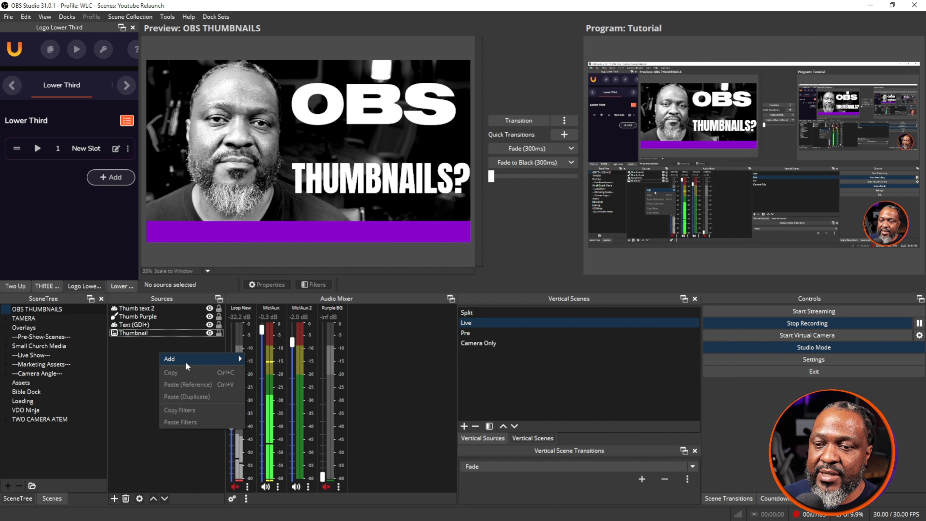
mouse_move(222, 358)
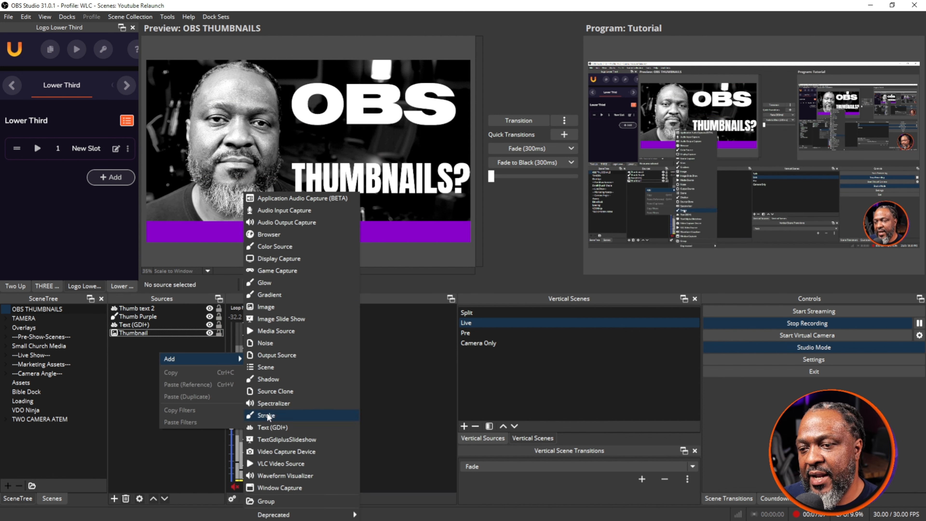
left_click(271, 426)
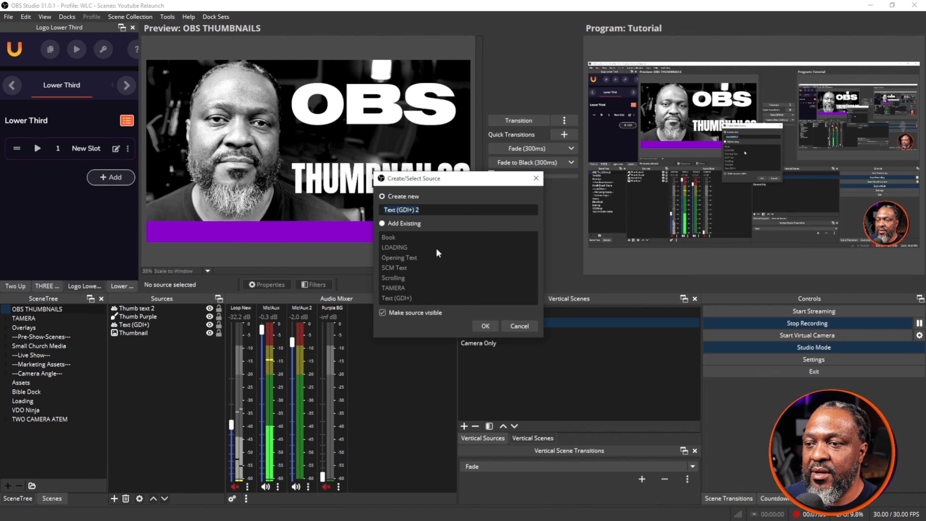
type("Thum")
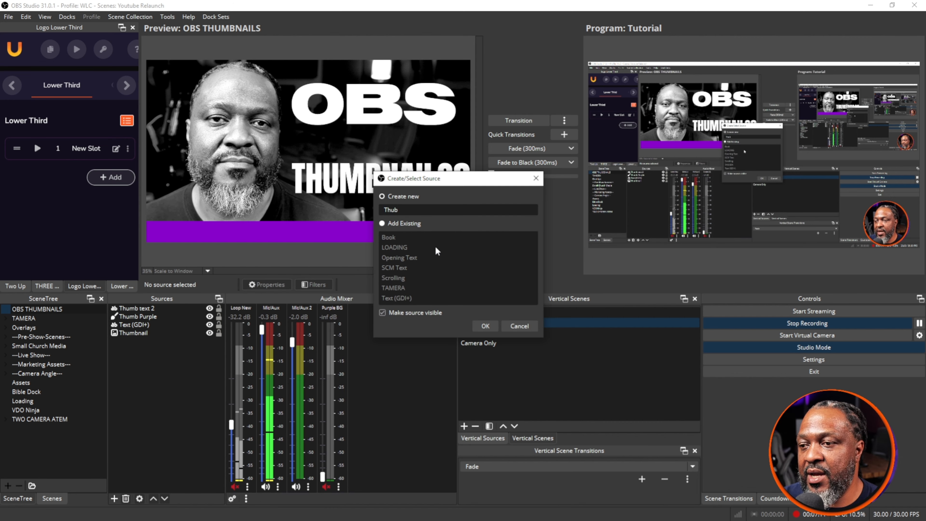
type("b 3")
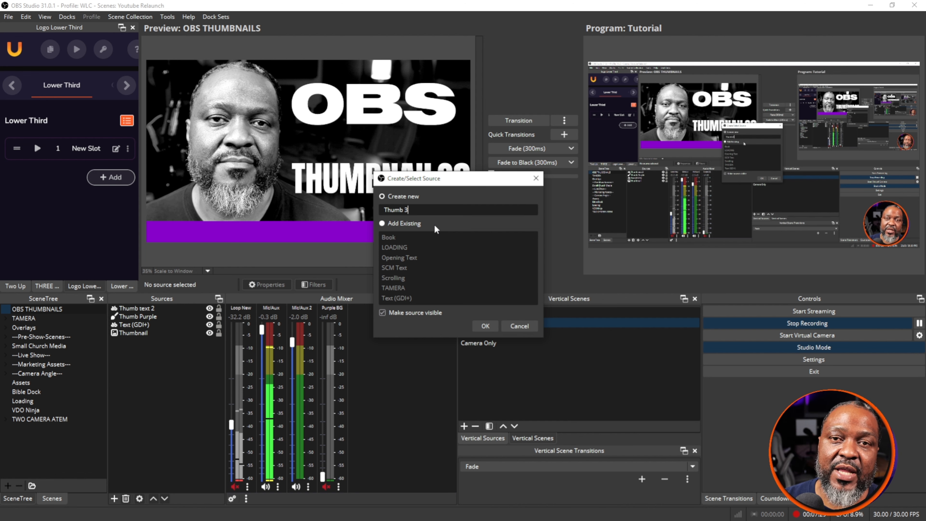
left_click(484, 325)
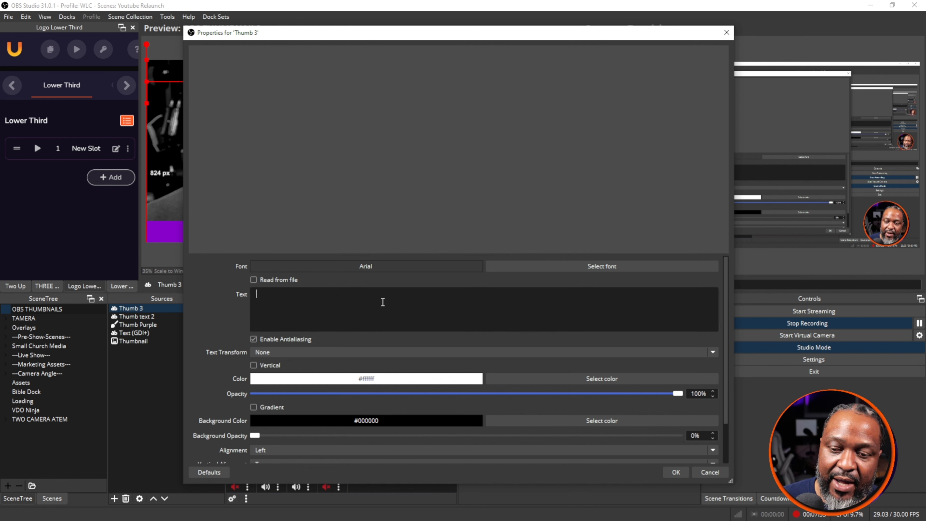
type("MAKES")
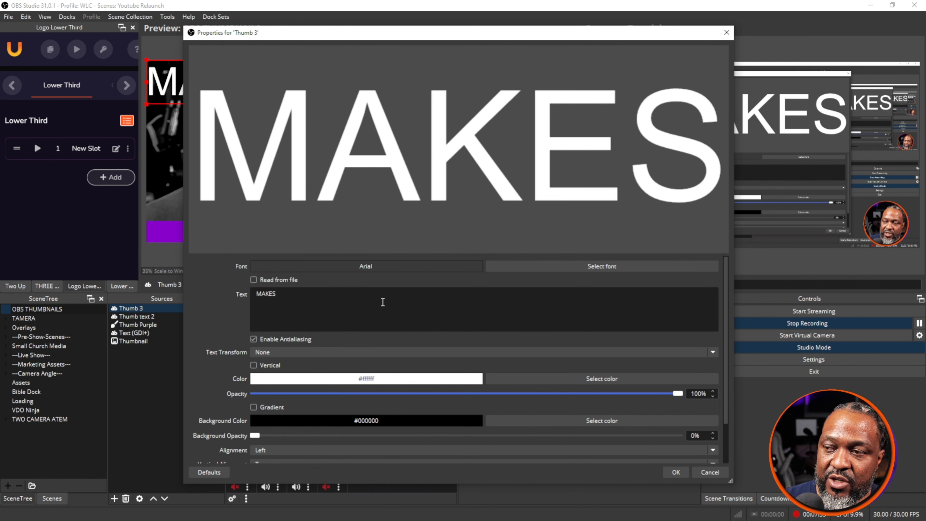
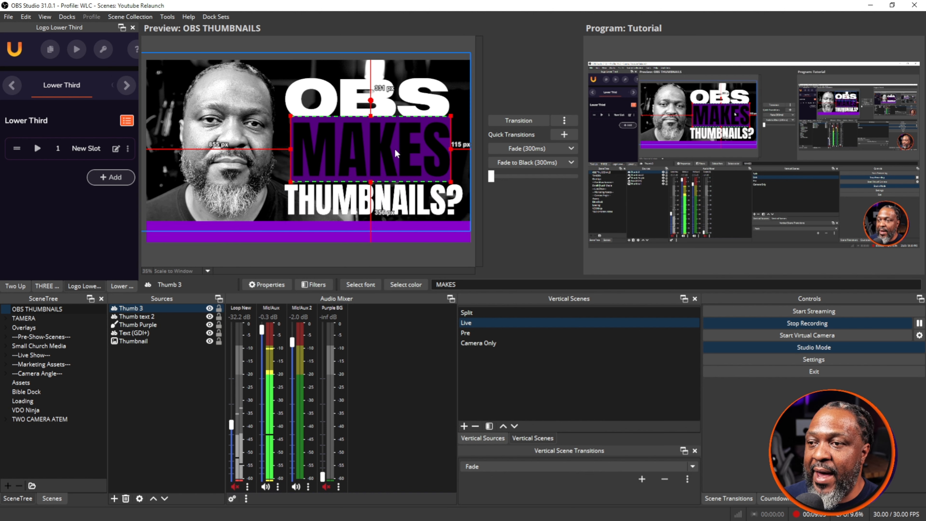
Step: Nudge MAKES slightly down and right and reorder the sources to Thumb Purple, Thumb text 2, Thumb 3, with Text (GDI+) and Thumbnail beneath
left_click_drag(391, 149, 392, 150)
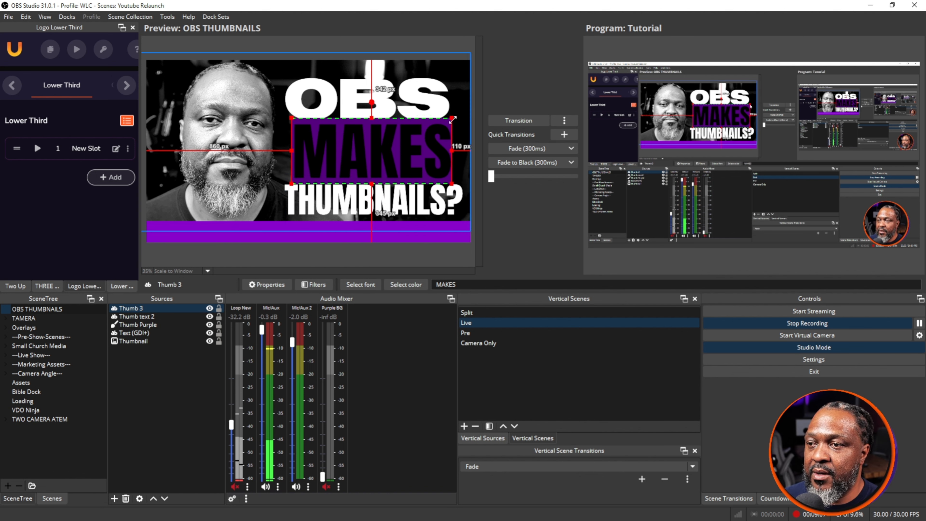
left_click_drag(134, 308, 162, 310)
left_click(208, 325)
left_click(209, 325)
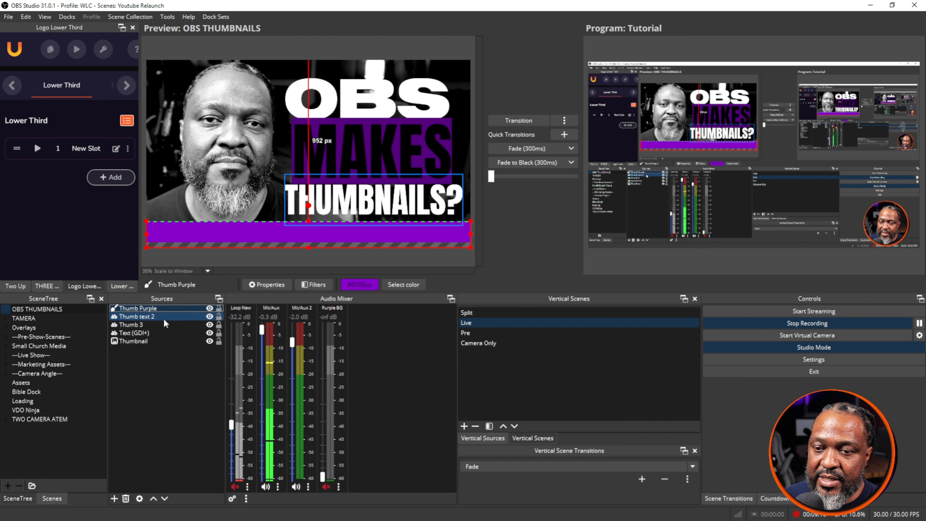
Step: Lower THUMBNAILS? slightly and fit MAKES between it and OBS, about 112 px from the canvas's right edge
left_click(407, 220)
left_click(413, 164)
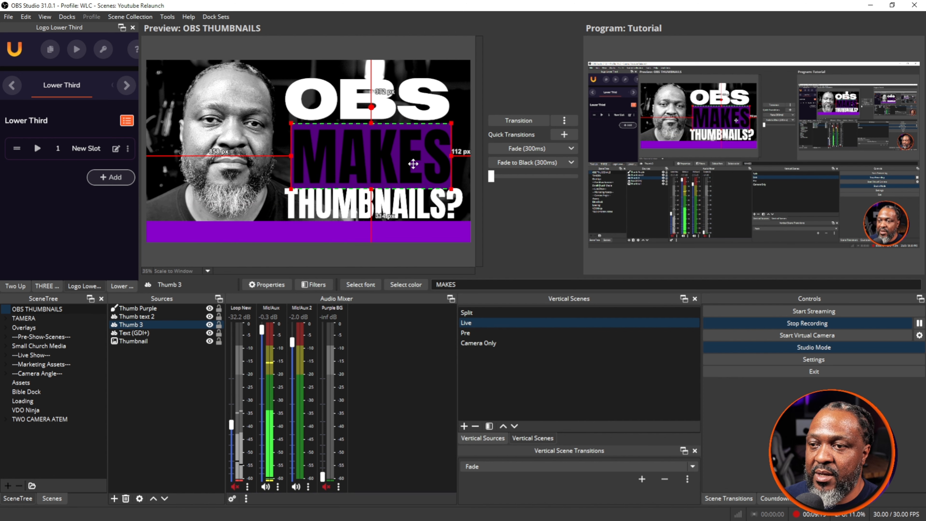
mouse_move(413, 164)
left_mouse_down()
mouse_move(436, 157)
mouse_move(411, 162)
left_mouse_up()
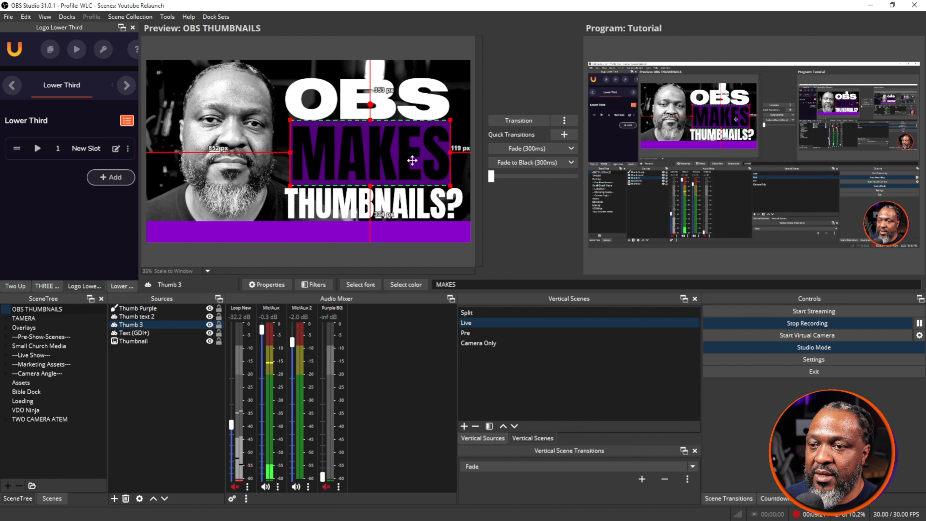
left_click(419, 107)
left_click_drag(418, 105, 418, 105)
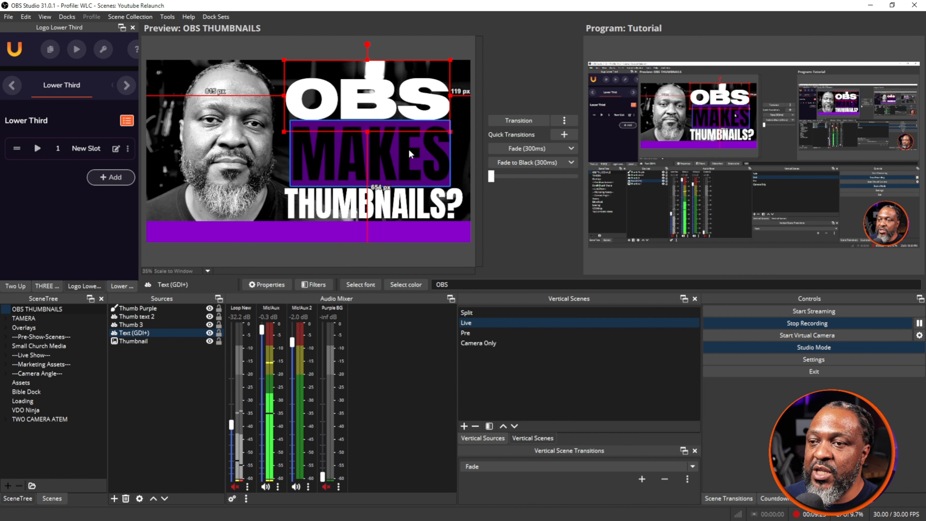
left_click_drag(407, 157, 408, 155)
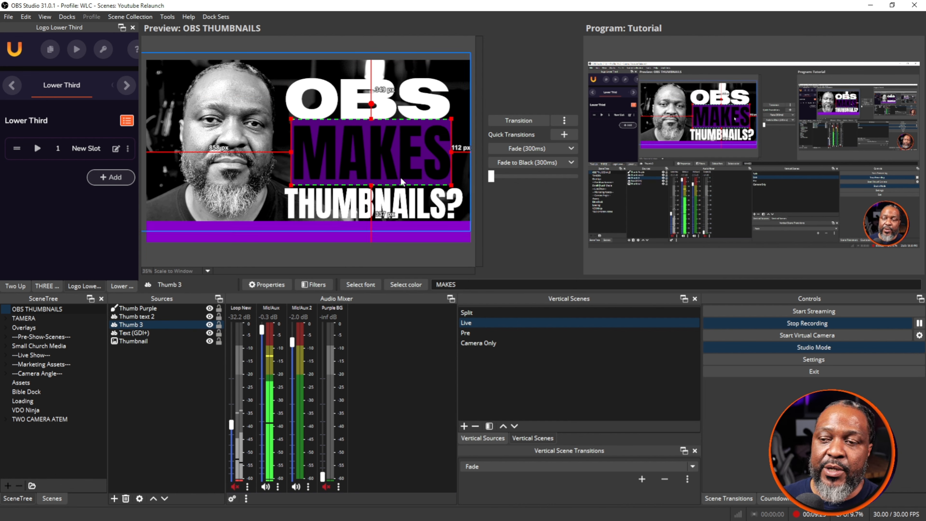
Step: Change the text color of MAKES to bright green #55ff00
left_click(210, 325)
left_click(210, 325)
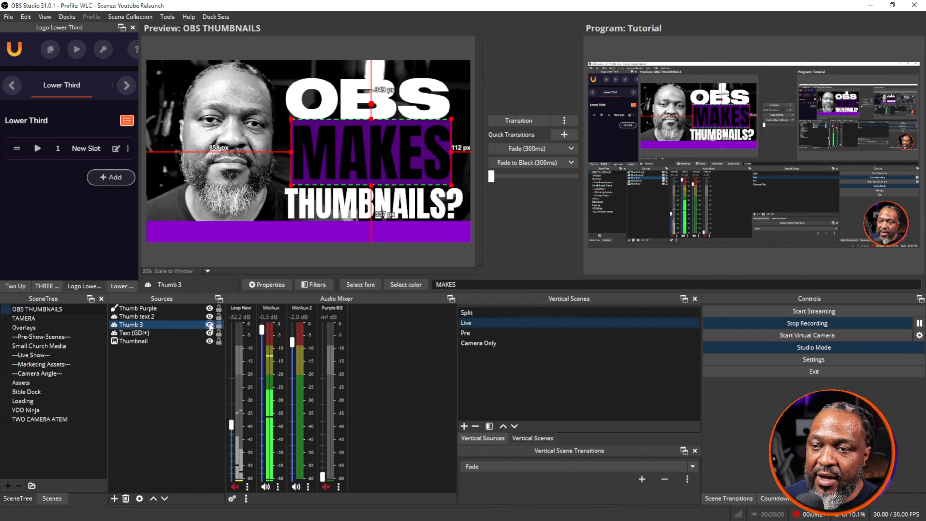
double_click(162, 325)
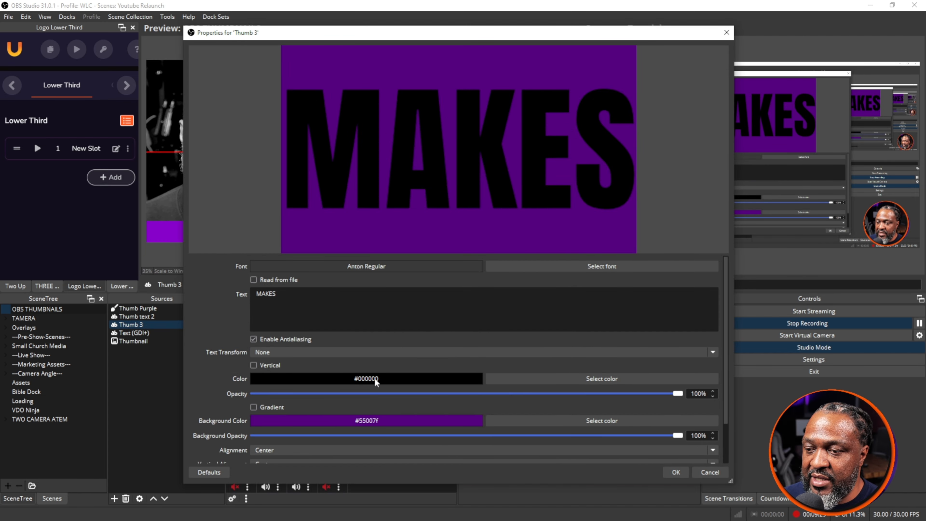
left_click(551, 379)
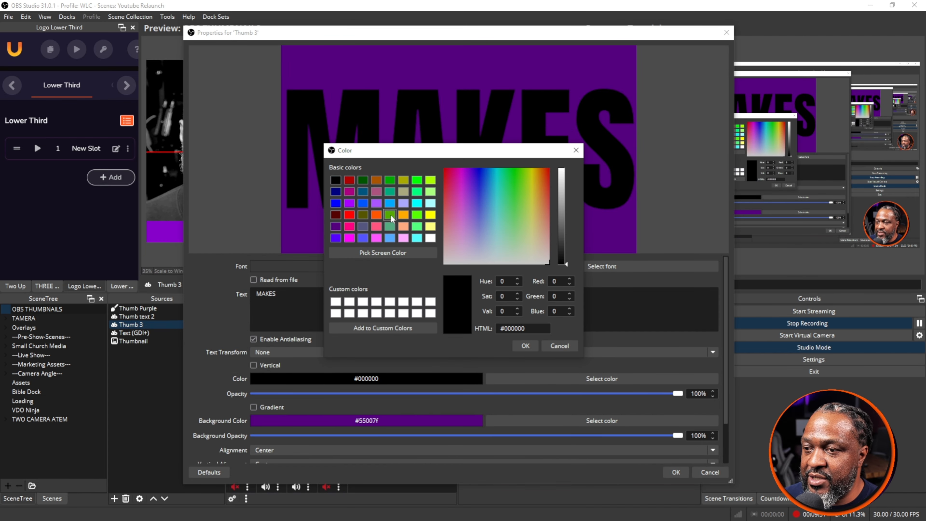
left_click(390, 214)
left_click(417, 214)
left_click(525, 346)
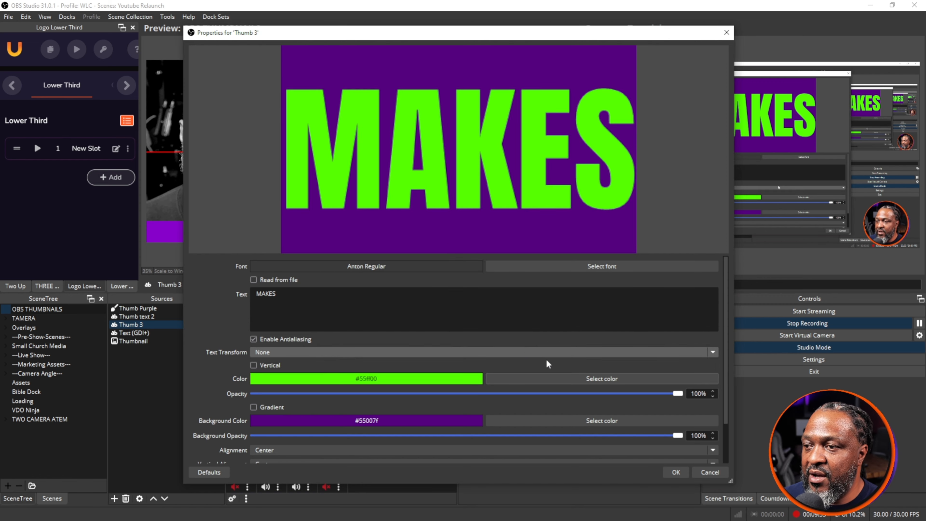
left_click(675, 471)
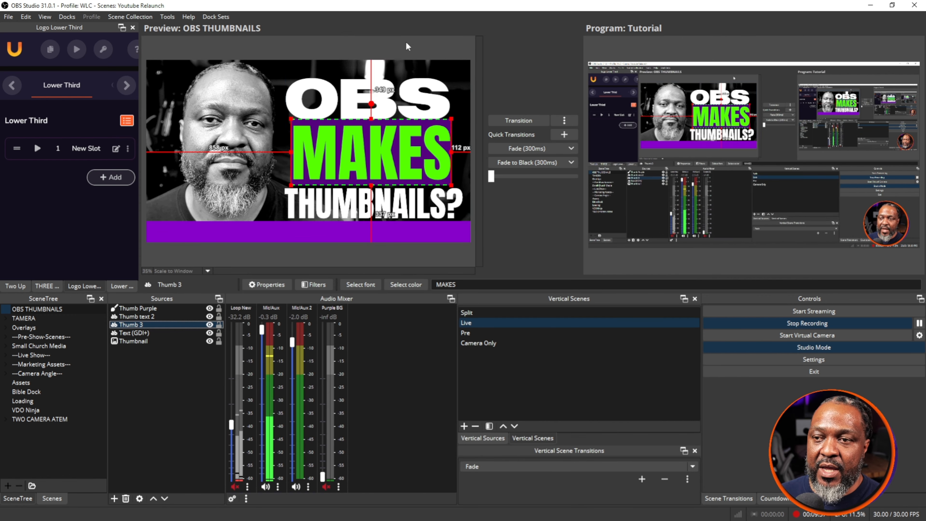
Step: Raise OBS to about 684 px above the lower canvas edge and MAKES with it, about 106 px from the right edge
left_click(385, 87)
left_click_drag(386, 88, 385, 83)
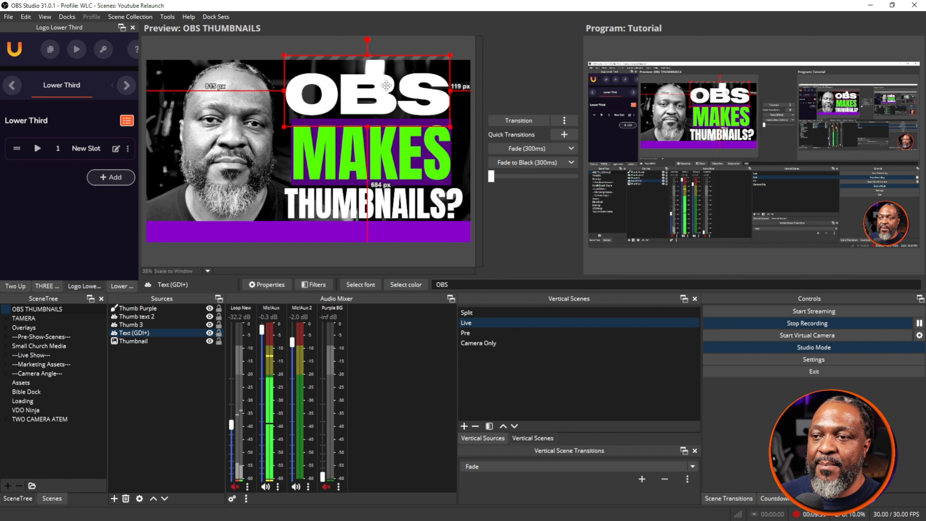
left_click_drag(386, 159, 386, 152)
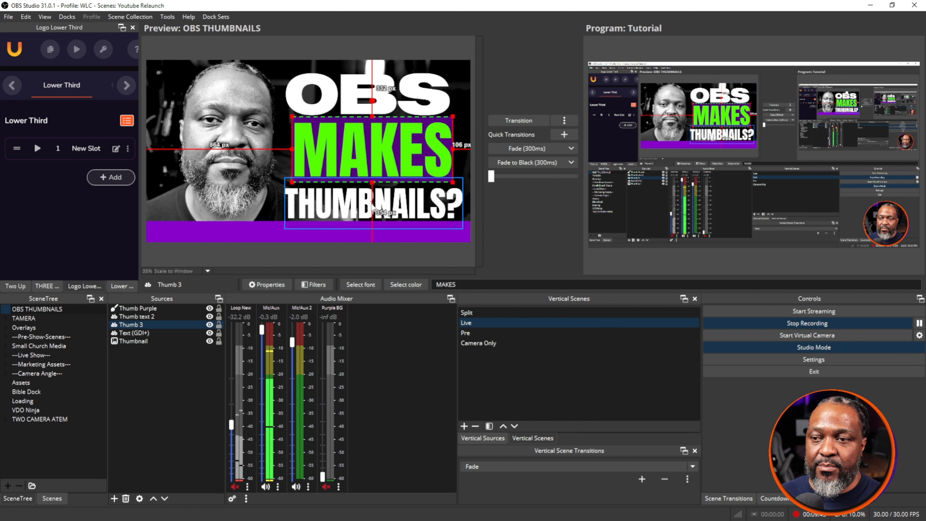
Step: Brighten the purple background color behind MAKES
double_click(178, 323)
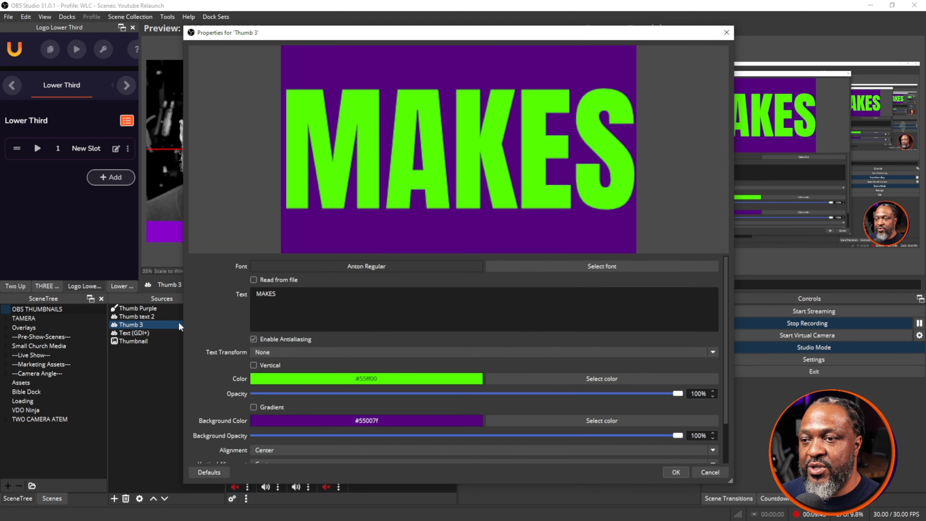
left_click(530, 419)
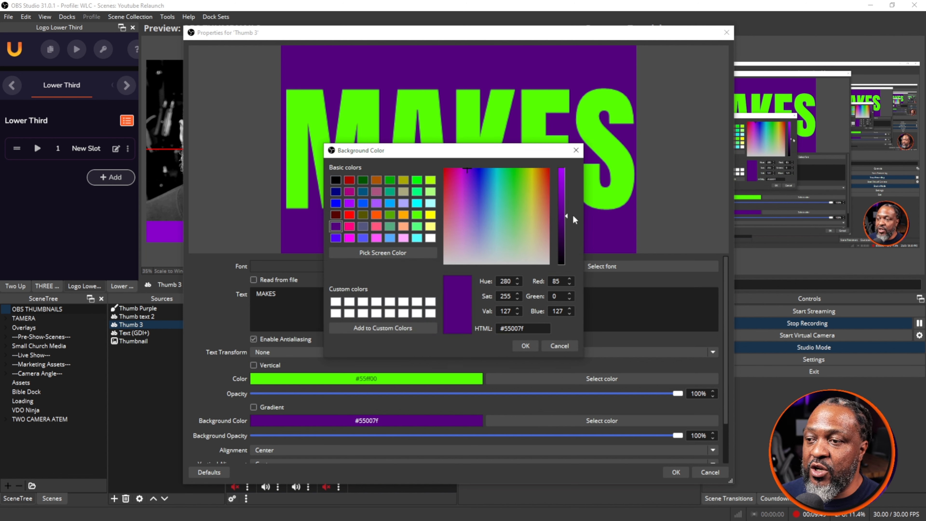
left_click_drag(566, 214, 565, 193)
left_click(525, 346)
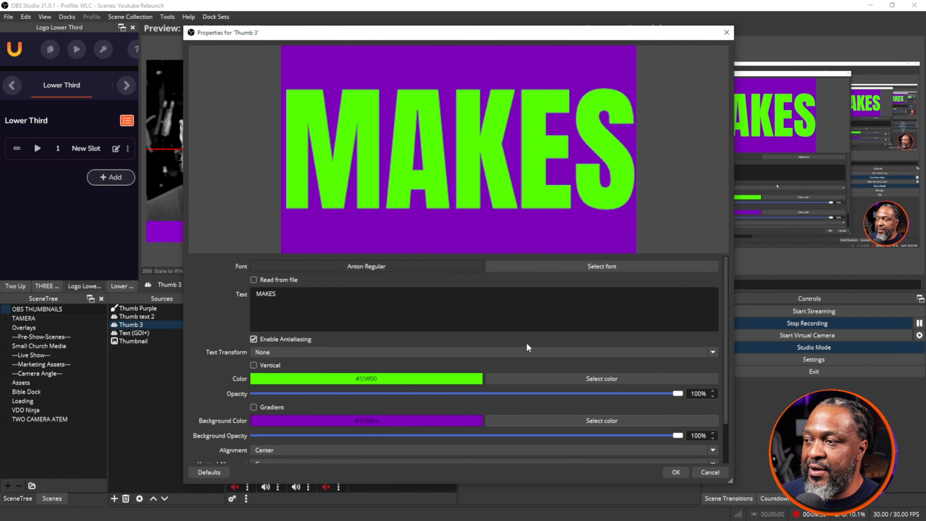
left_click(675, 472)
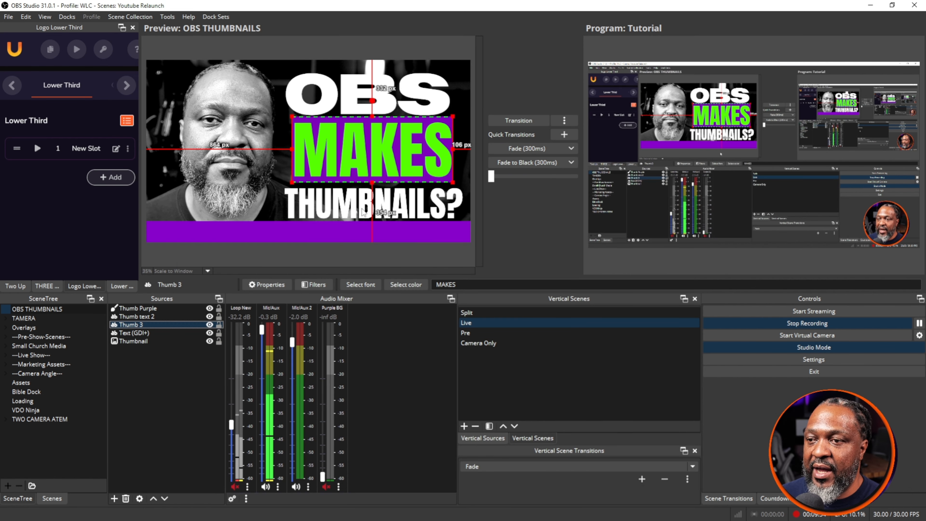
Step: Nudge OBS up and right to about 695 px above the canvas's lower edge and 112 px from its right edge
left_click(389, 91)
left_click_drag(390, 89, 391, 88)
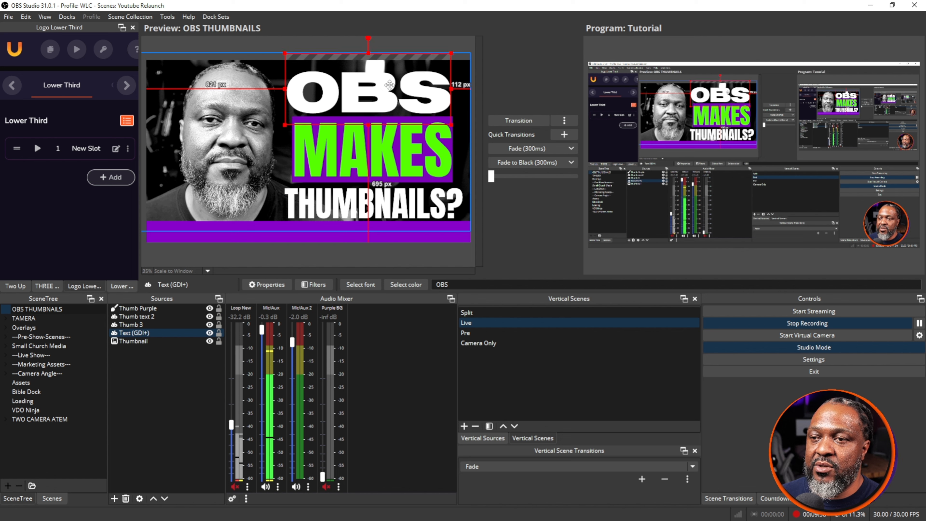
left_click(374, 218)
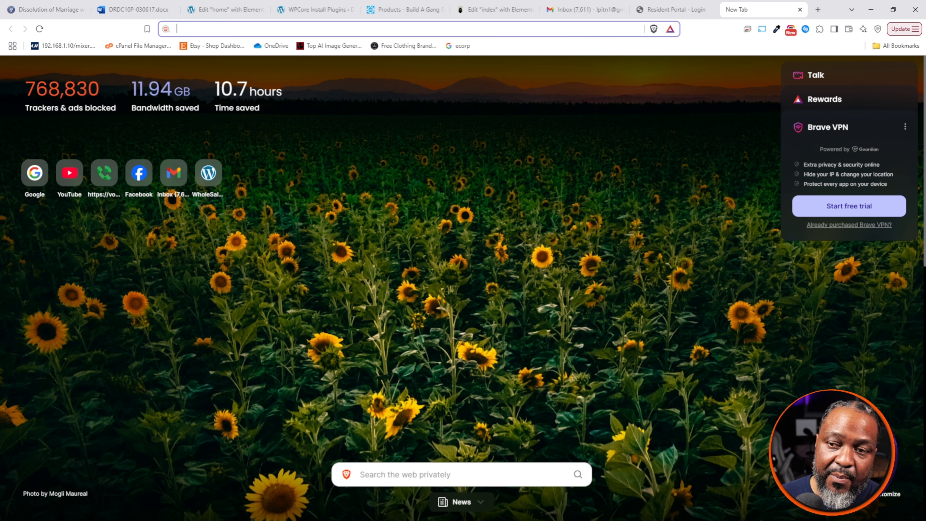
Step: Switch to the Brave browser, open youtube.com and examine the home page's video thumbnails for their text and layout styles
type("youtube.com")
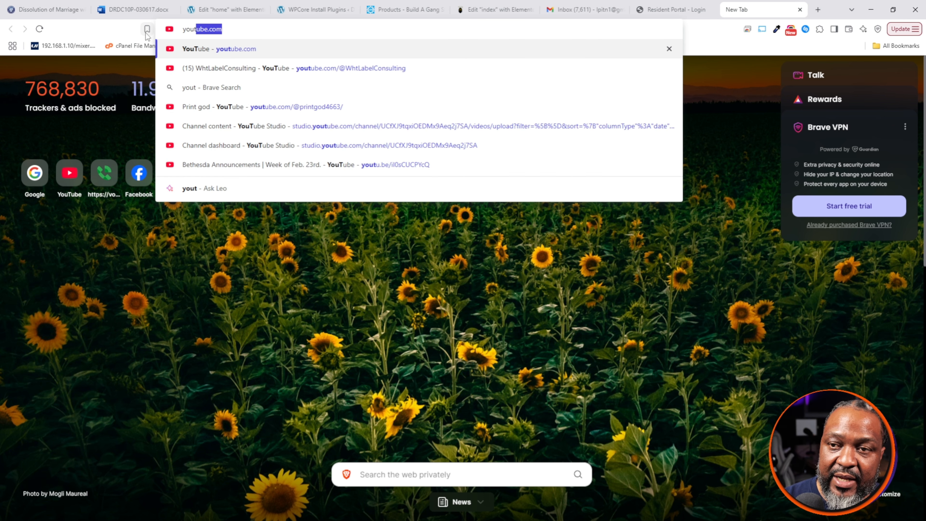
key("Return")
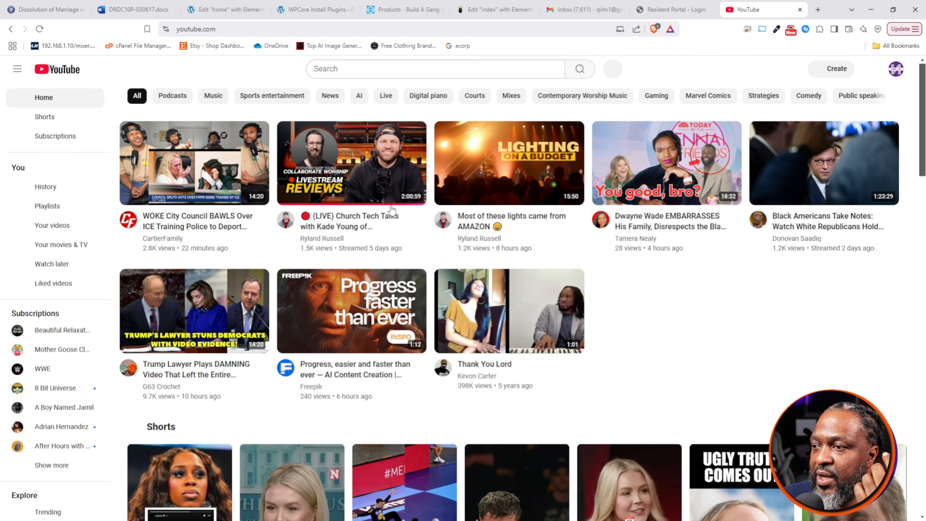
scroll(372, 217, "down", 2)
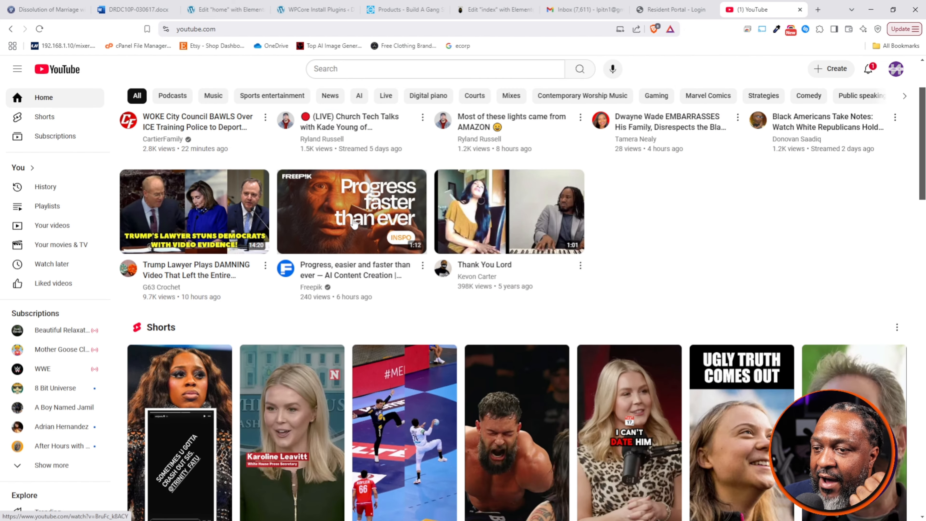
scroll(354, 223, "down", 3)
scroll(603, 268, "down", 10)
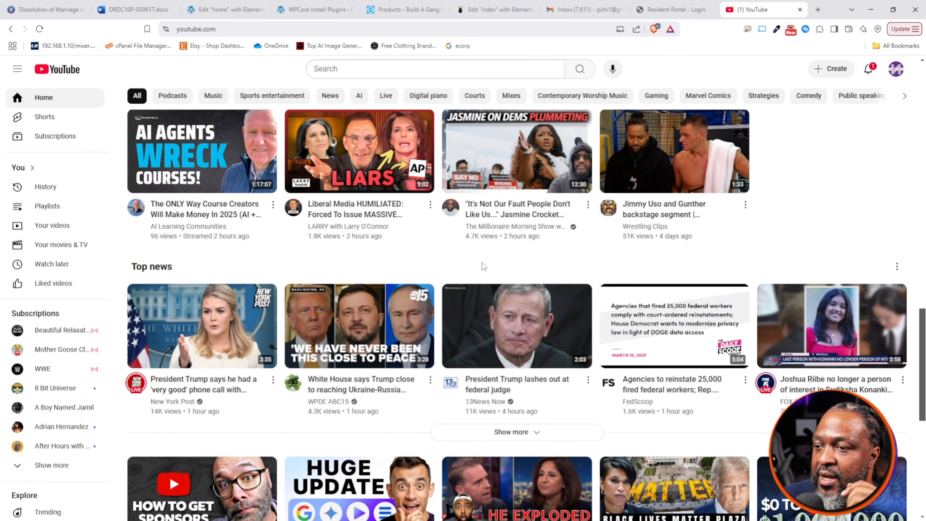
scroll(320, 246, "up", 2)
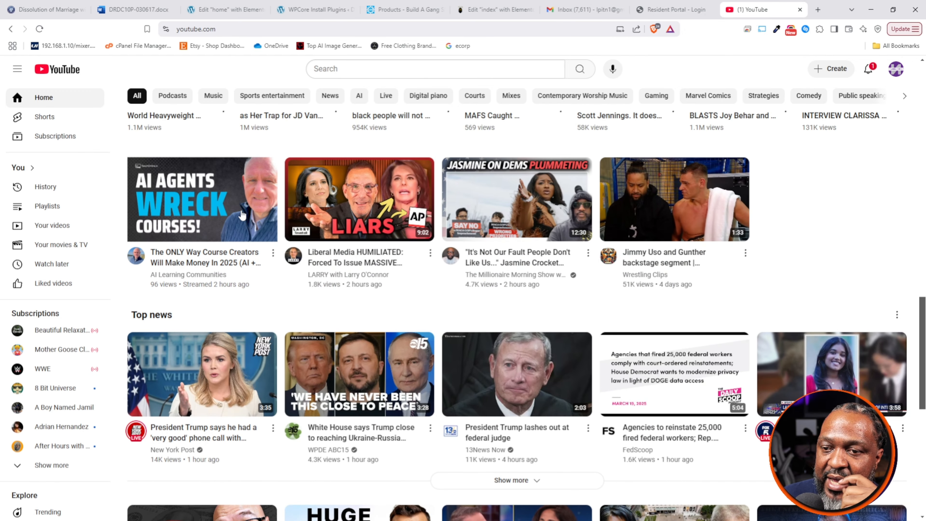
scroll(261, 320, "up", 1)
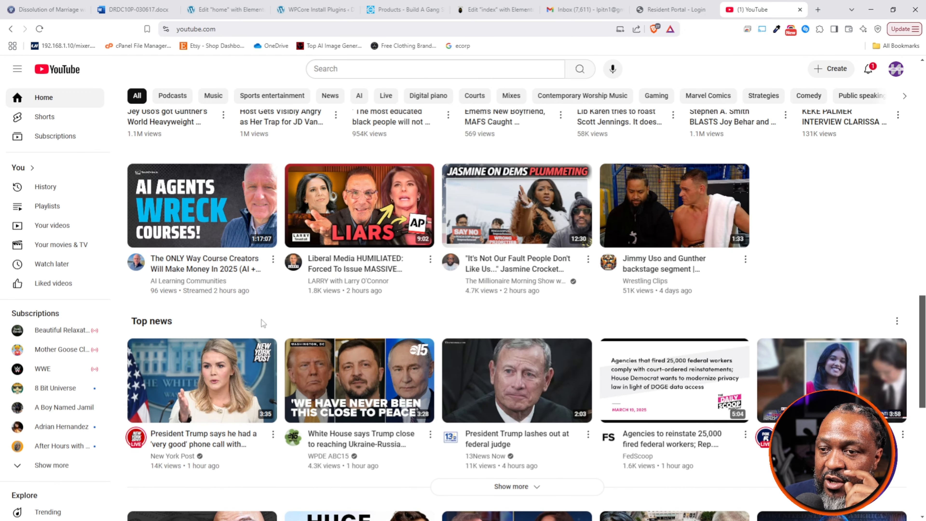
scroll(261, 320, "down", 5)
scroll(252, 296, "down", 4)
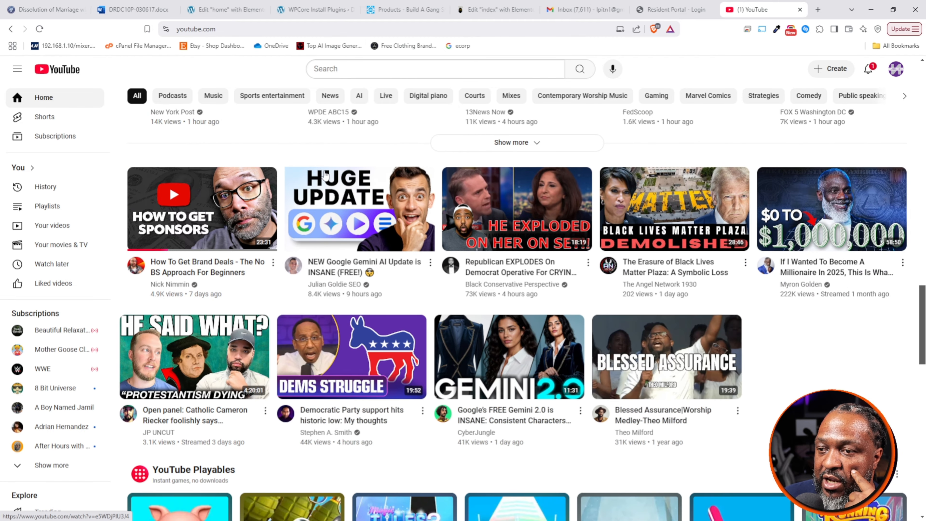
scroll(400, 237, "down", 2)
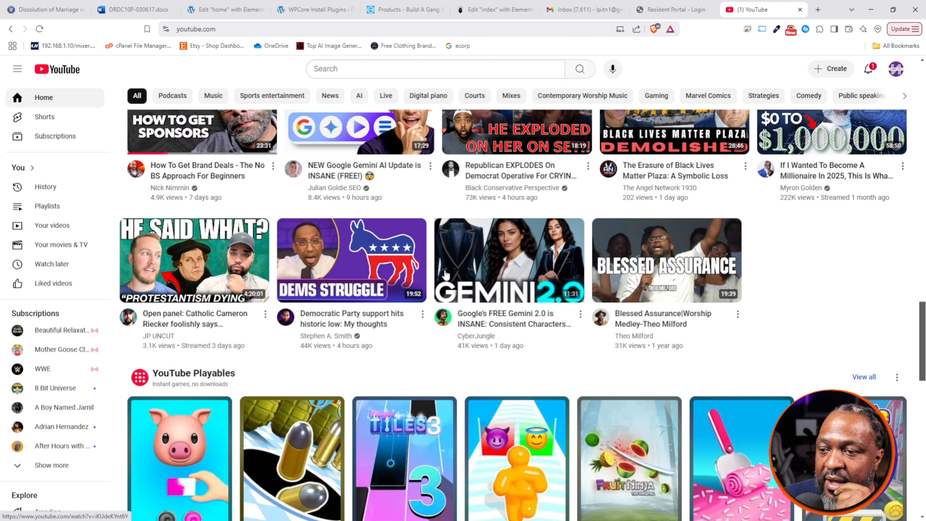
Step: Examine the video thumbnails further down the YouTube home page, past the Playables section
scroll(324, 268, "down", 5)
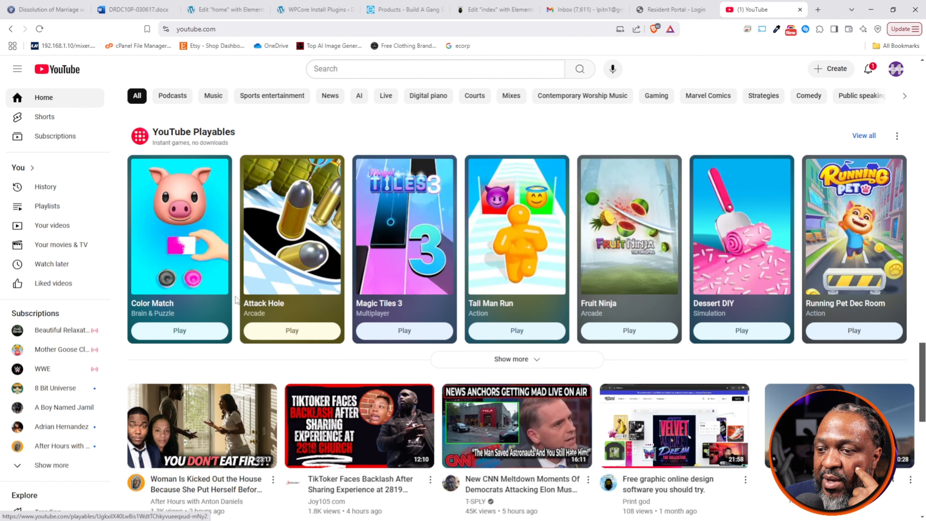
scroll(237, 298, "down", 6)
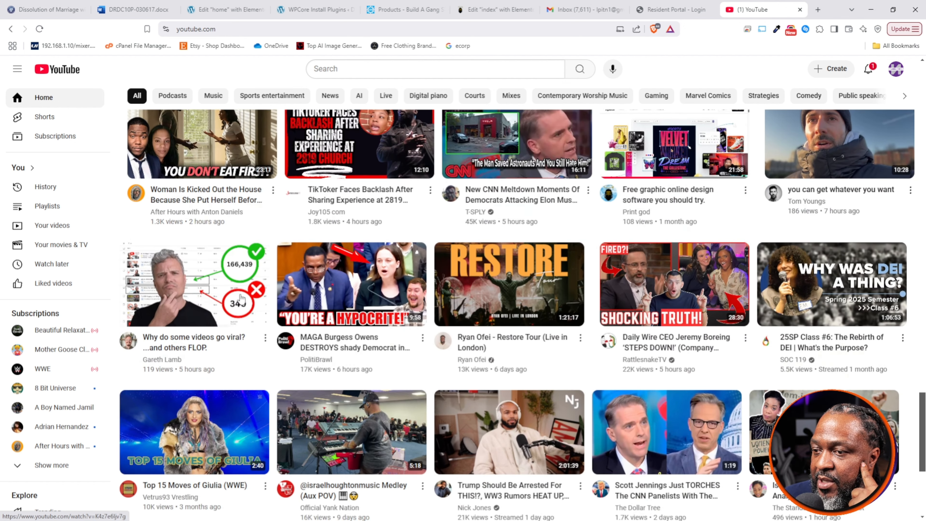
scroll(693, 255, "down", 1)
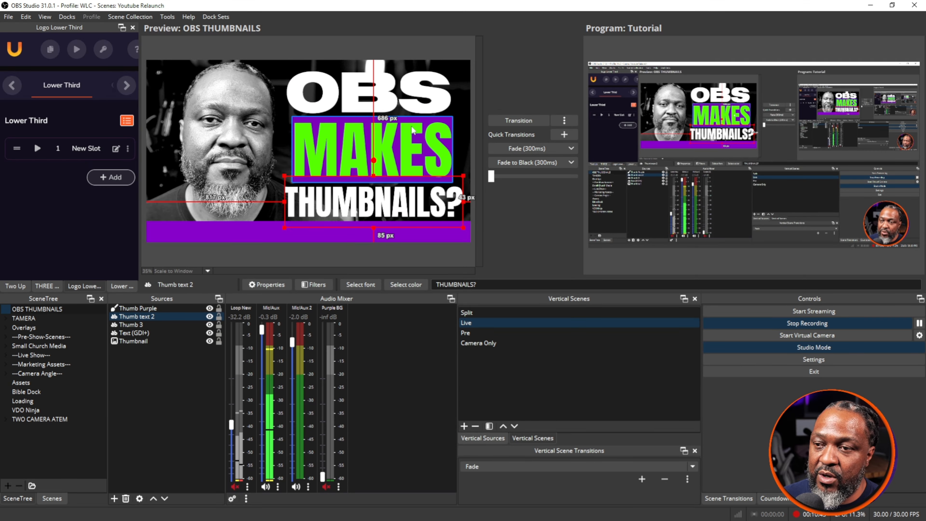
Step: Return to OBS Studio and open the properties of the OBS text source to review its color and background options
left_click(411, 96)
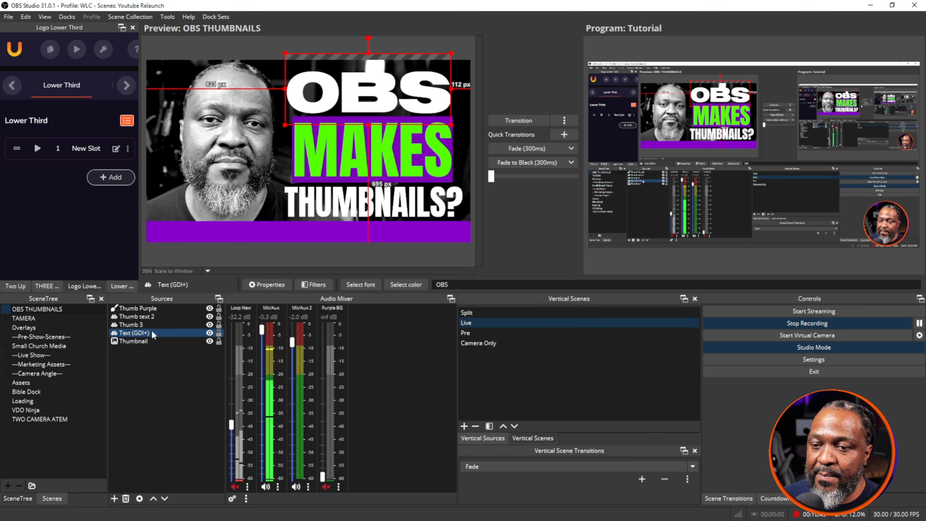
left_click(210, 333)
left_click(209, 333)
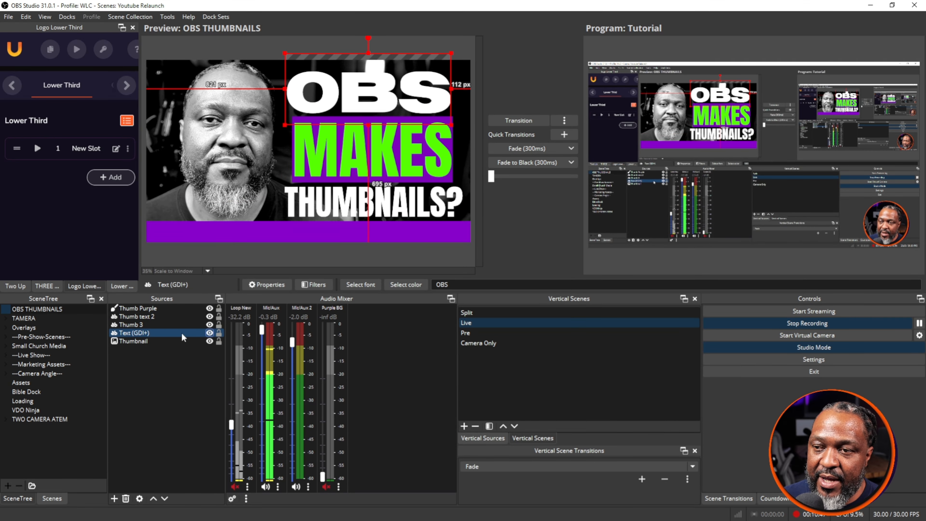
double_click(182, 333)
scroll(208, 376, "down", 2)
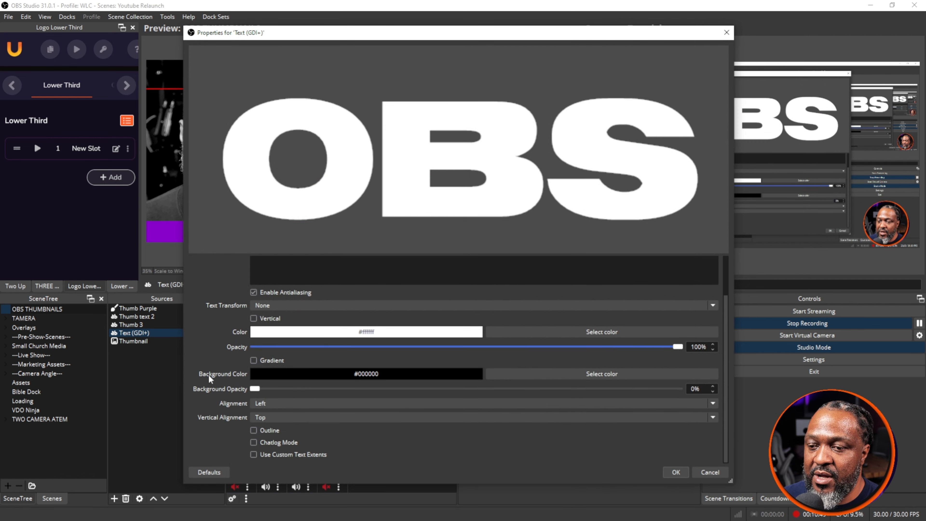
scroll(227, 407, "up", 2)
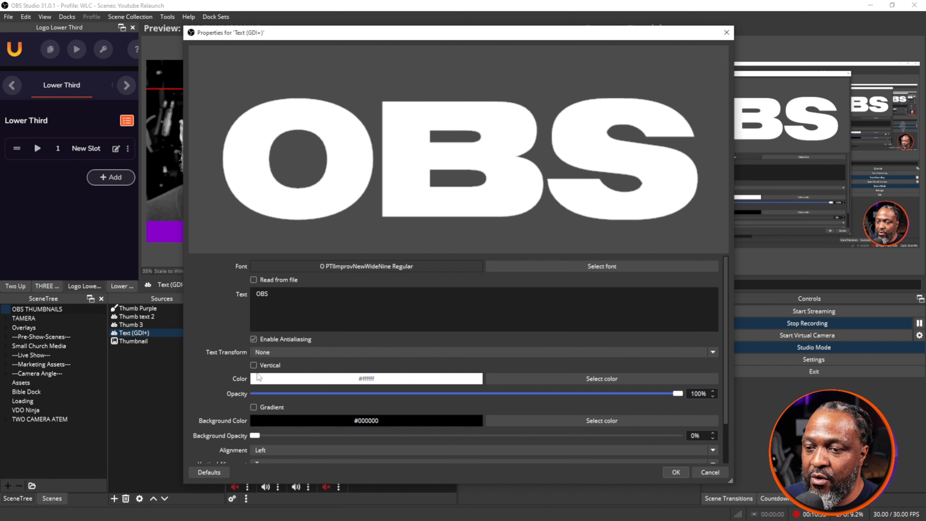
scroll(219, 368, "down", 2)
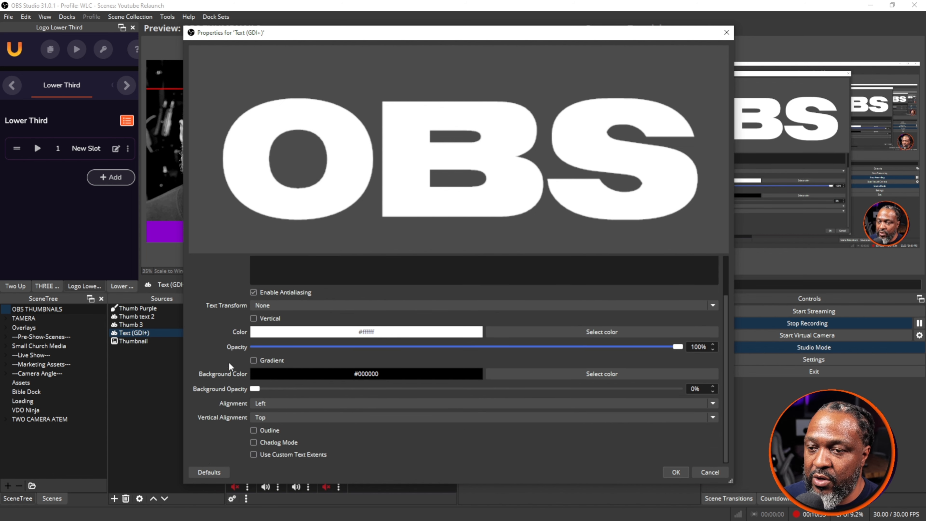
Step: Enable an outline on the OBS text and color it bright purple, leaving the gradient off
left_click(254, 361)
left_click(255, 352)
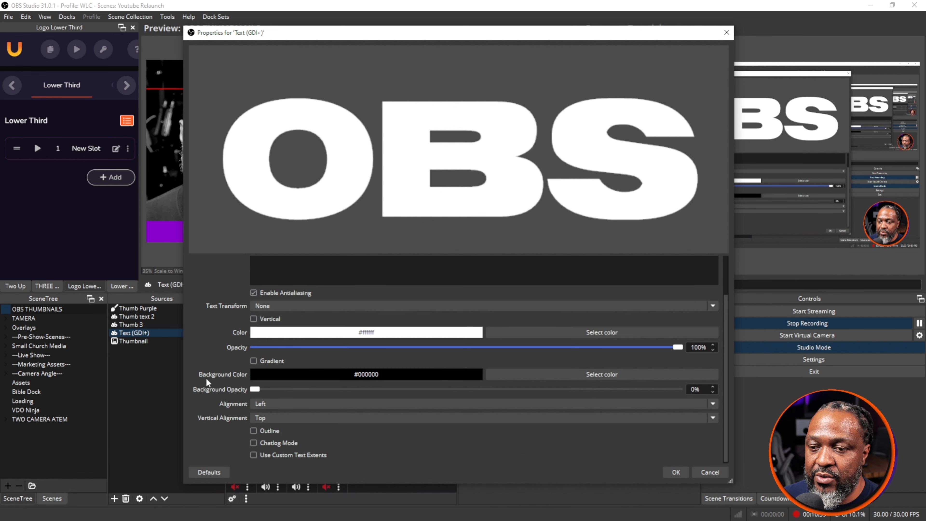
left_click(254, 430)
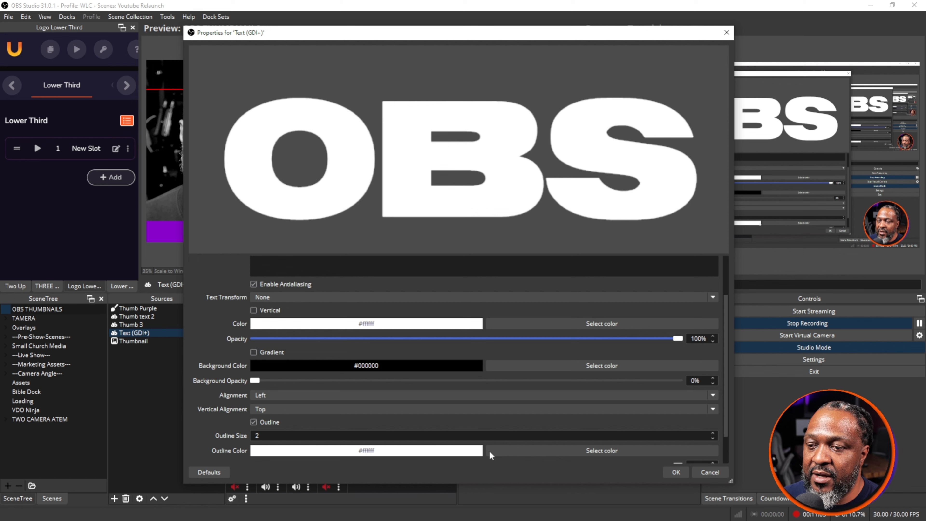
left_click(547, 451)
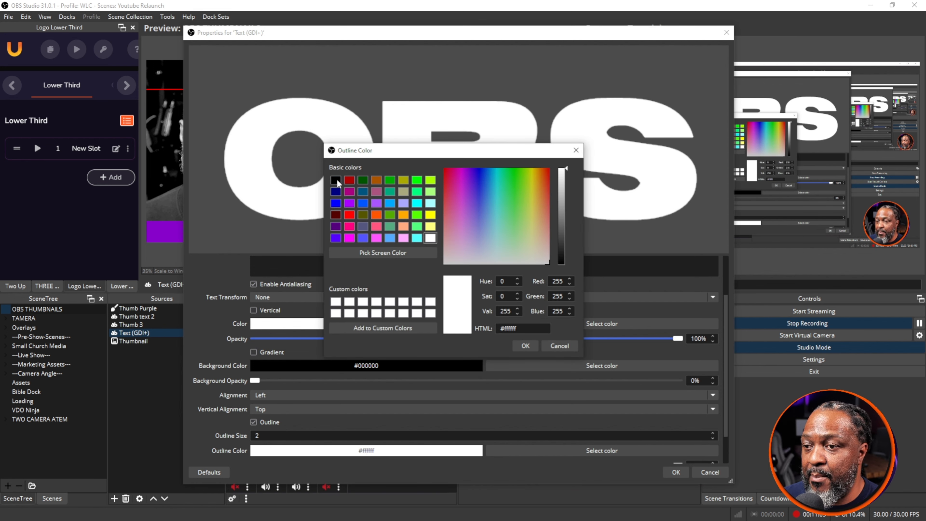
left_click(336, 180)
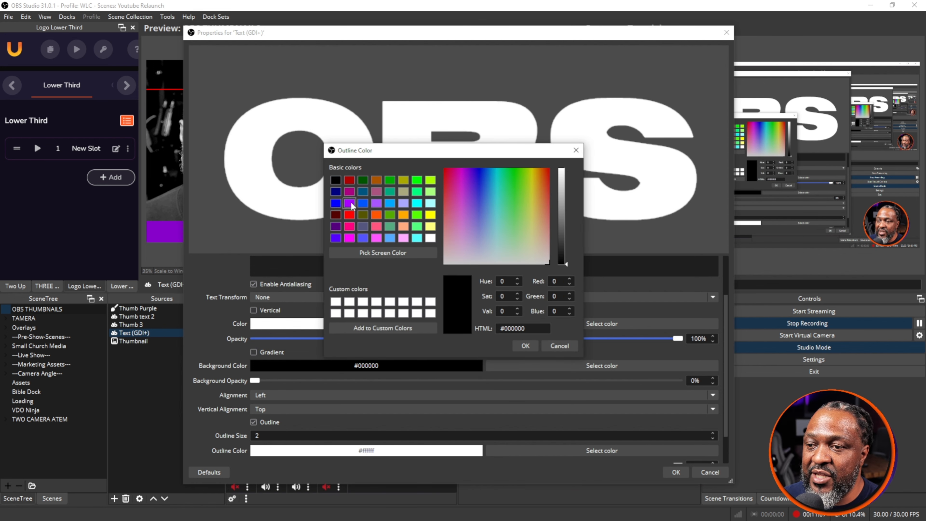
left_click(350, 204)
left_click(526, 345)
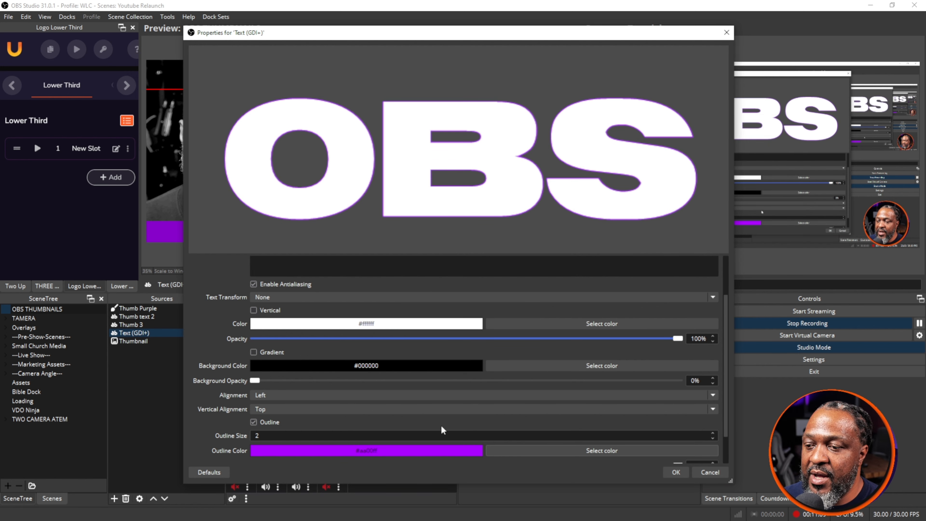
Step: Set the OBS text's outline size to 7 and accept the properties
scroll(225, 397, "down", 2)
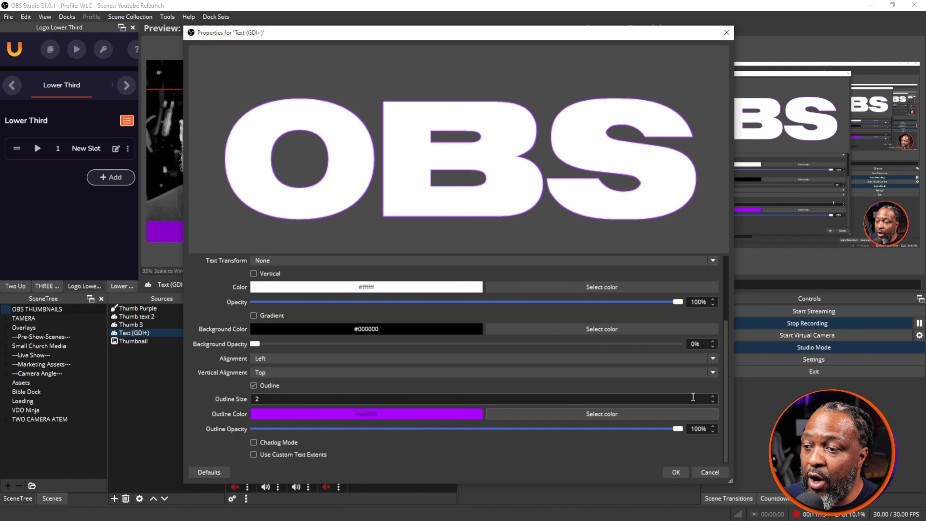
left_click(712, 396)
left_click(713, 396)
left_click(713, 396)
left_click(713, 396)
left_click(712, 396)
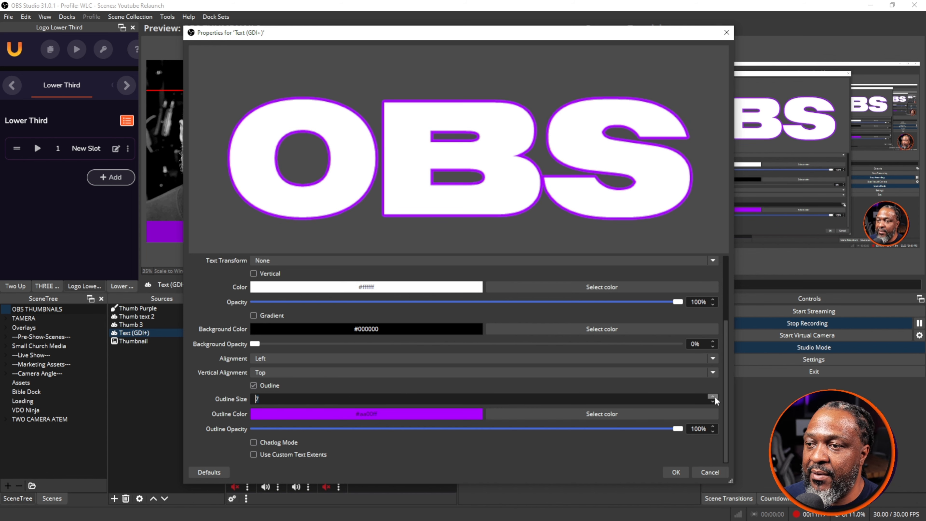
left_click(676, 471)
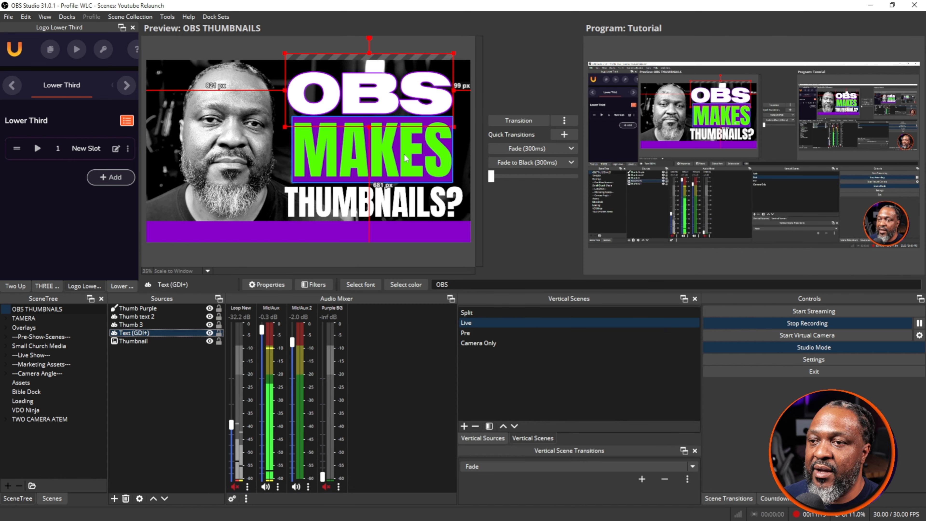
Step: Review the text properties of the THUMBNAILS? source and close them without changing anything
left_click(407, 211)
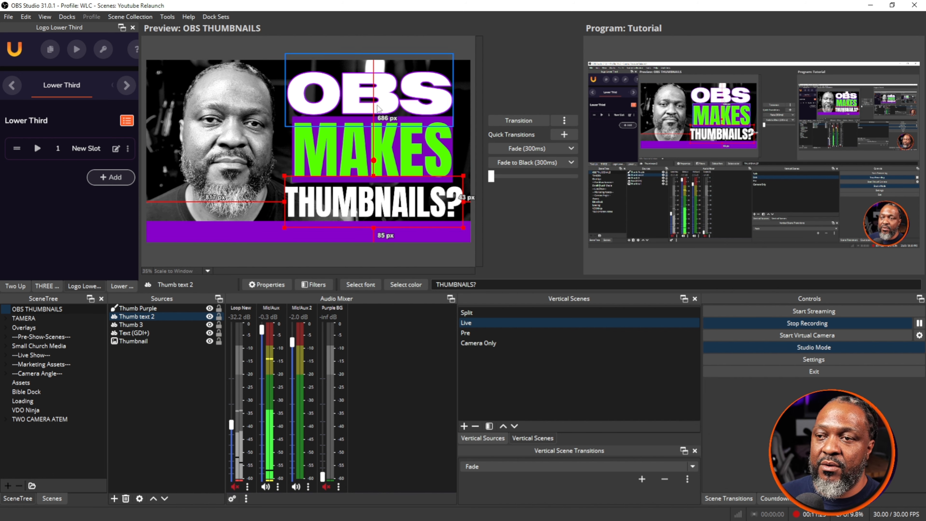
left_click(225, 142)
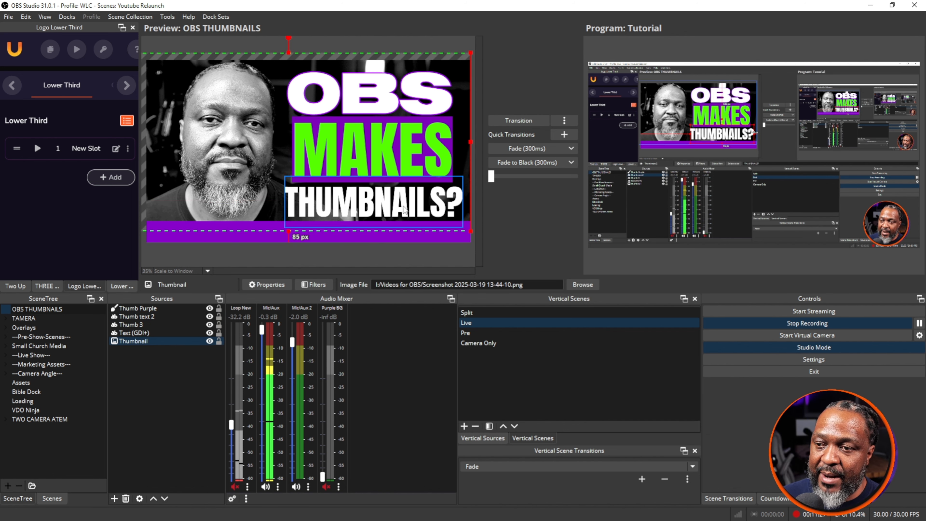
left_click(377, 211)
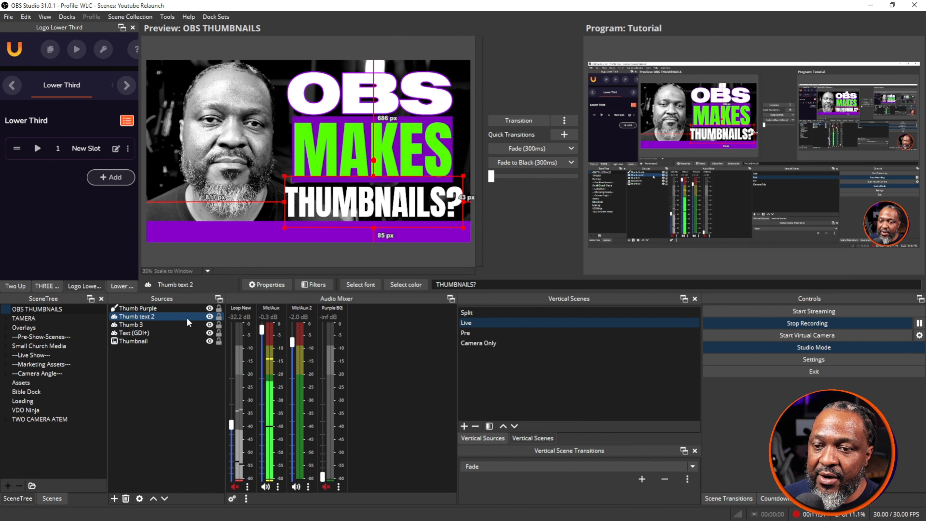
double_click(178, 315)
scroll(203, 341, "down", 2)
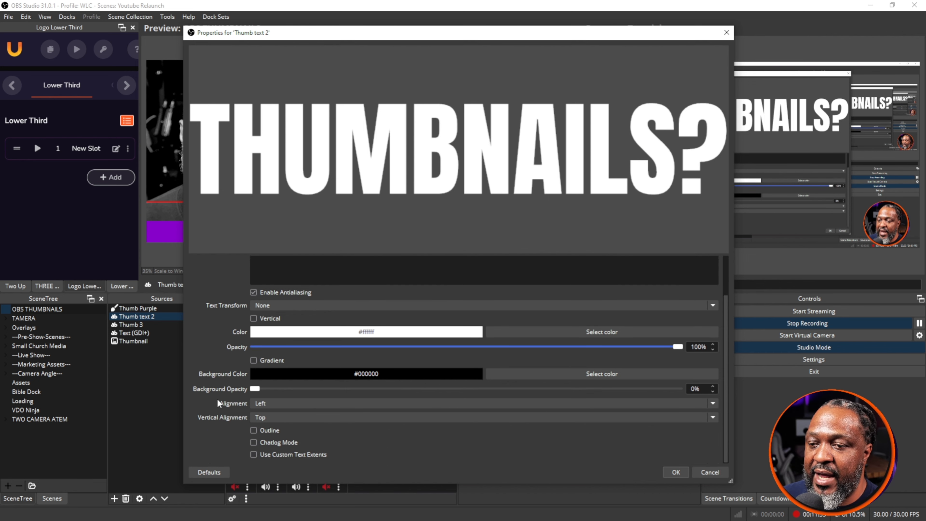
scroll(217, 398, "up", 2)
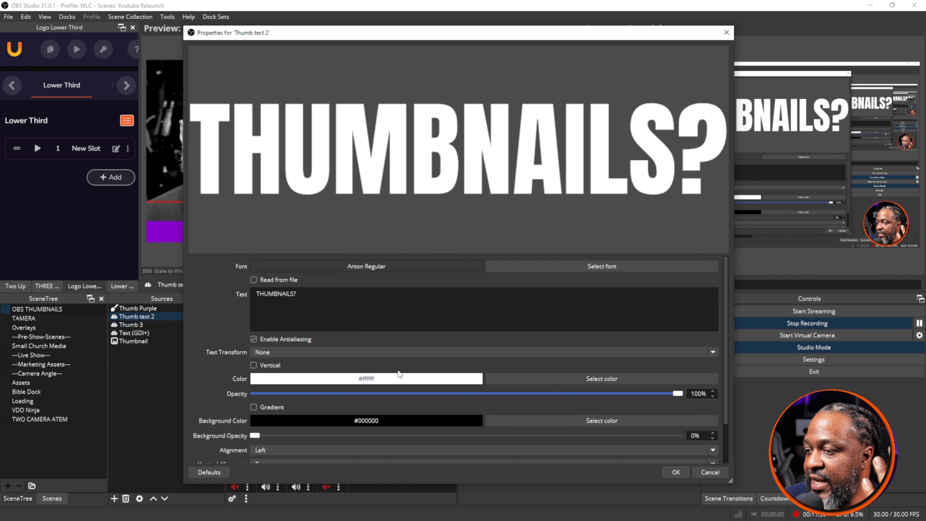
scroll(389, 381, "down", 2)
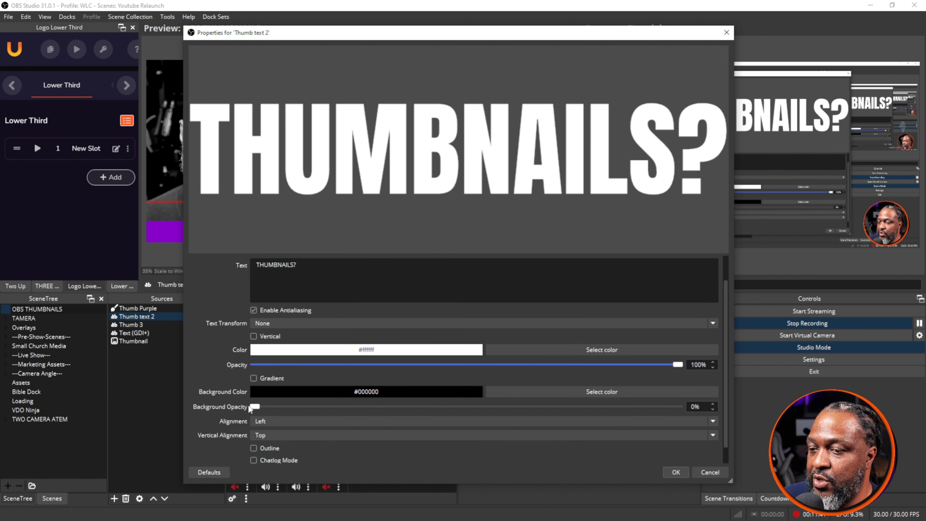
scroll(559, 446, "up", 2)
left_click(710, 472)
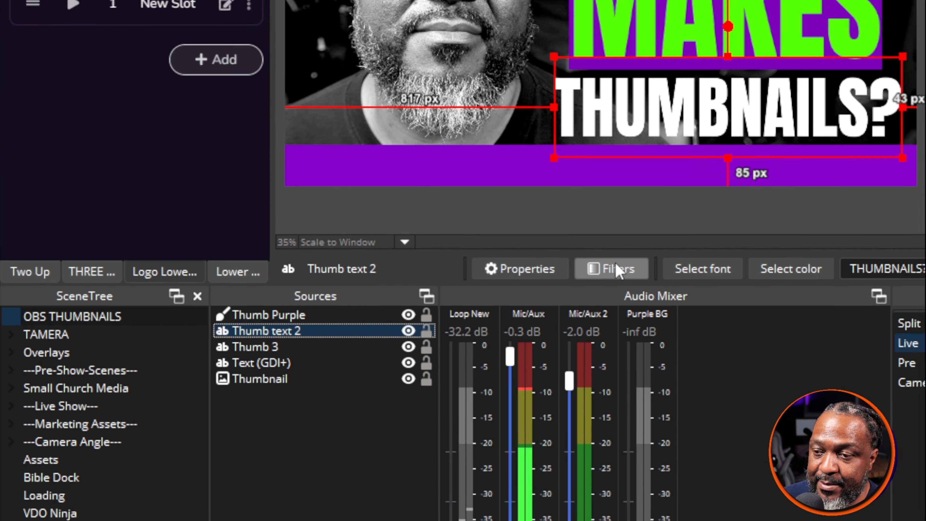
Step: Add a Shadow filter to the THUMBNAILS? text and adjust its intensity
left_click(315, 285)
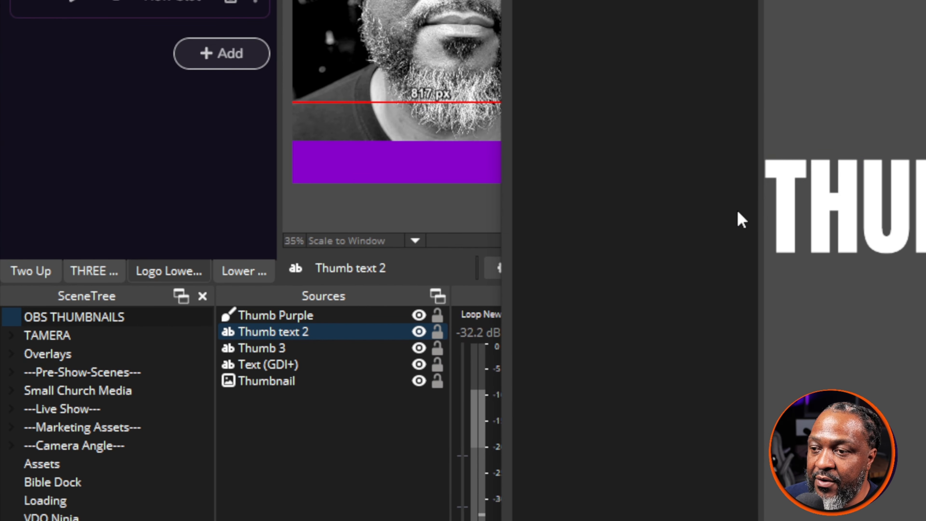
left_click(523, 520)
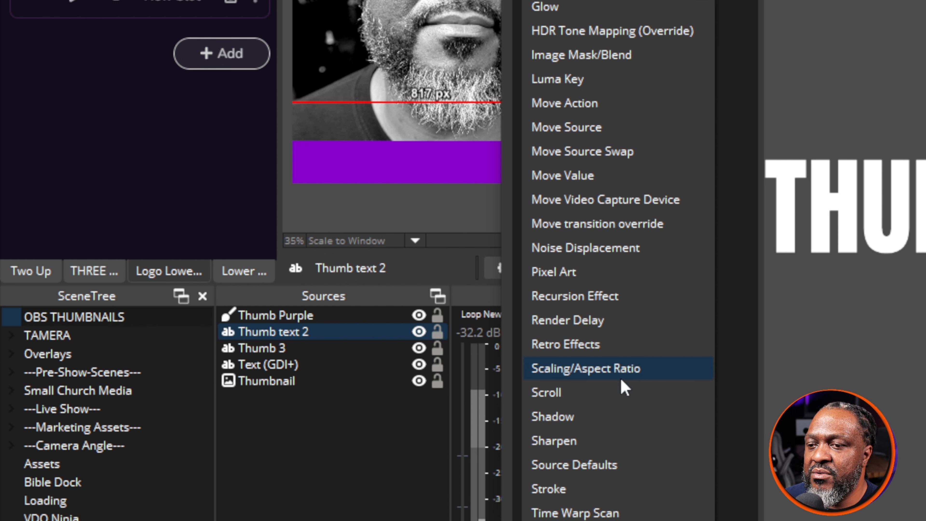
left_click(602, 425)
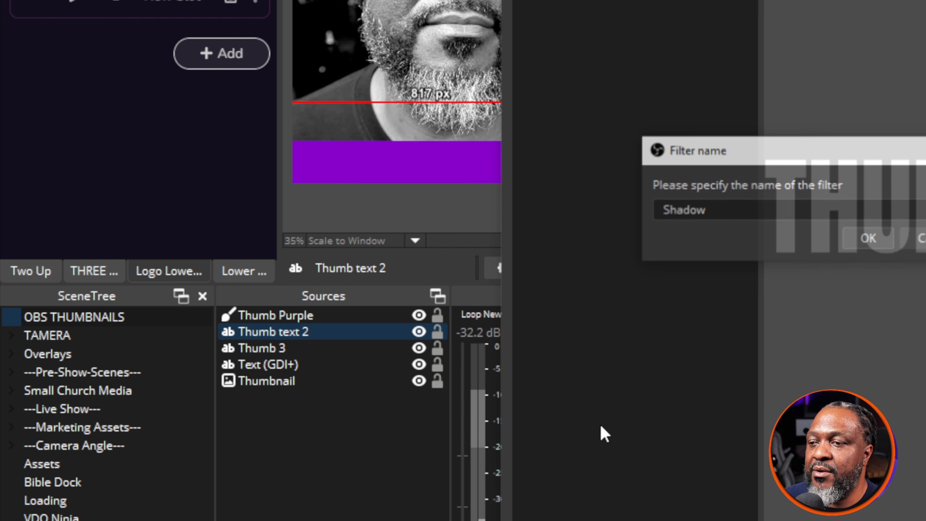
left_click(868, 239)
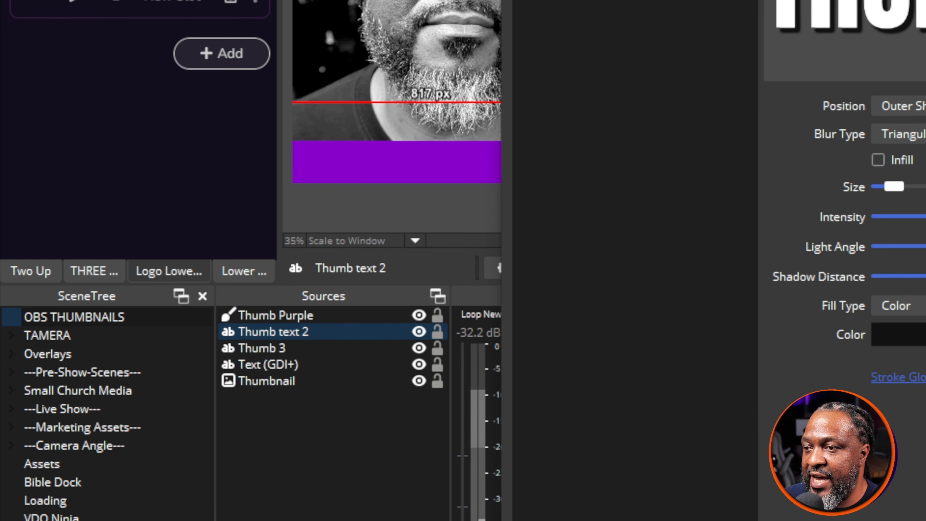
left_click_drag(925, 217, 924, 217)
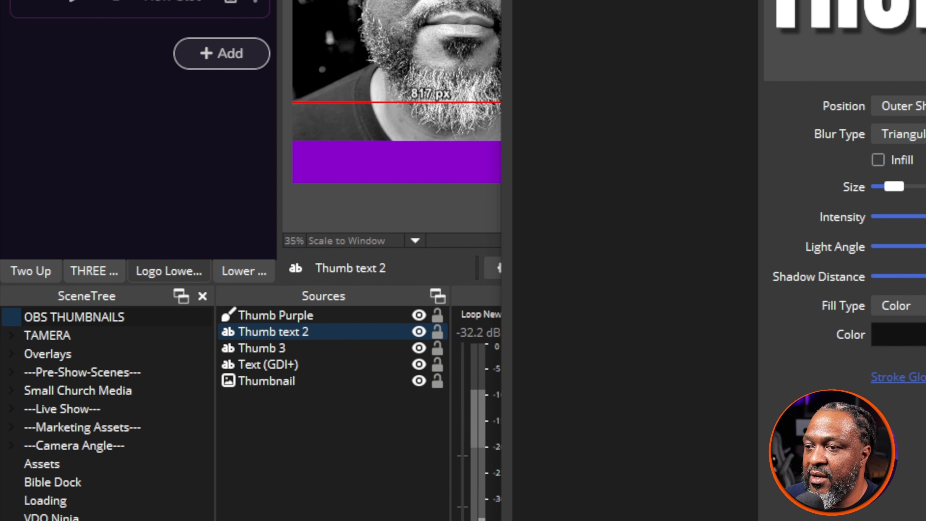
key("Escape")
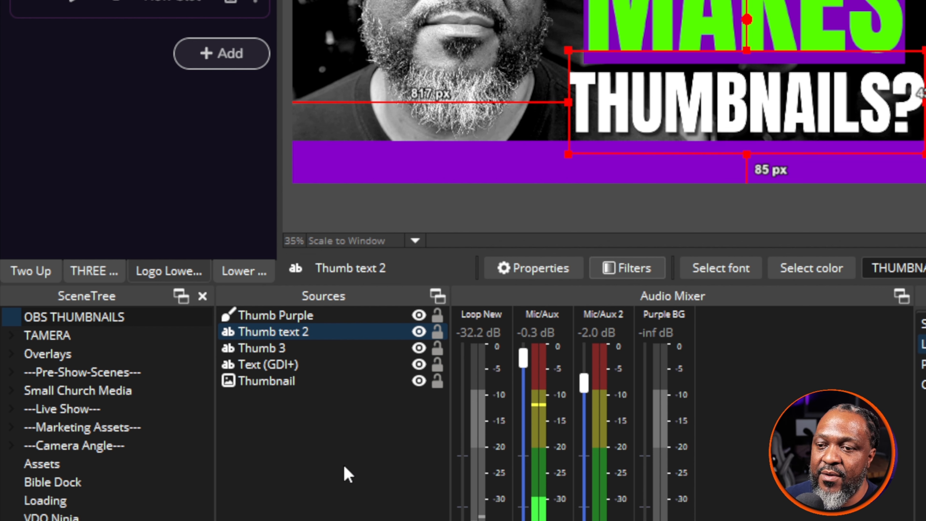
Step: Turn off the color correction filter on the Thumbnail image so the portrait shows in full color, and deselect it
left_click(347, 473)
left_click(325, 382)
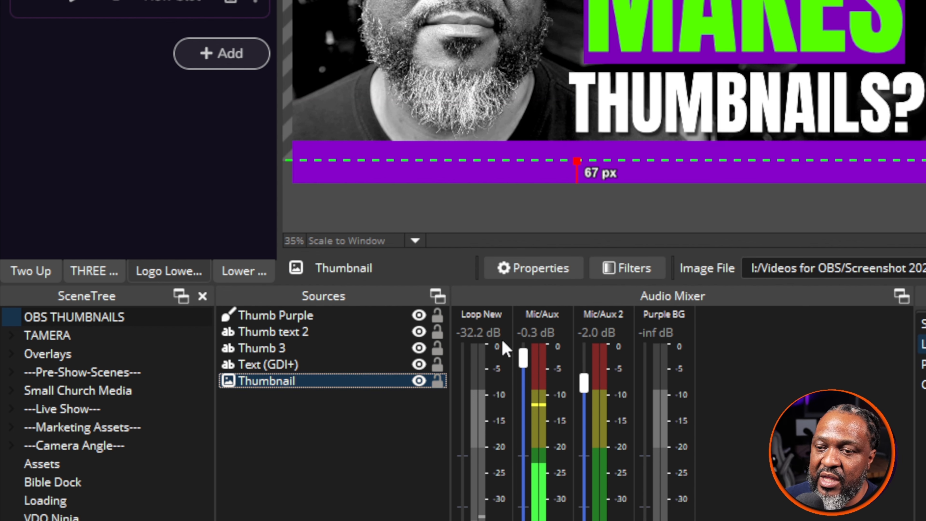
left_click(624, 275)
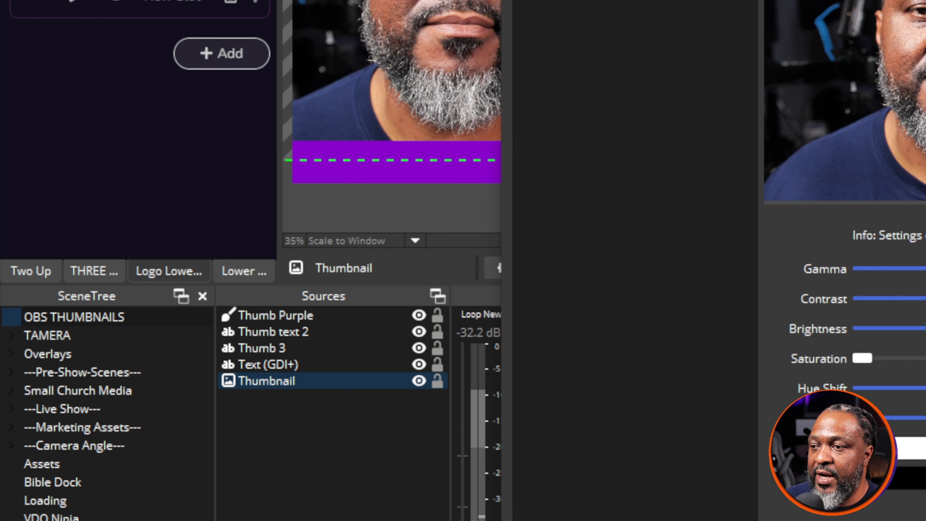
key("Escape")
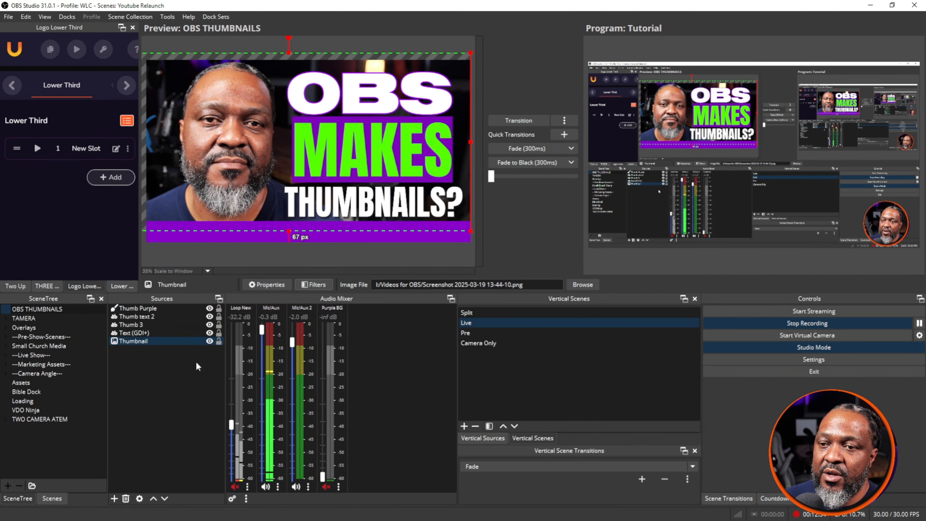
left_click(196, 361)
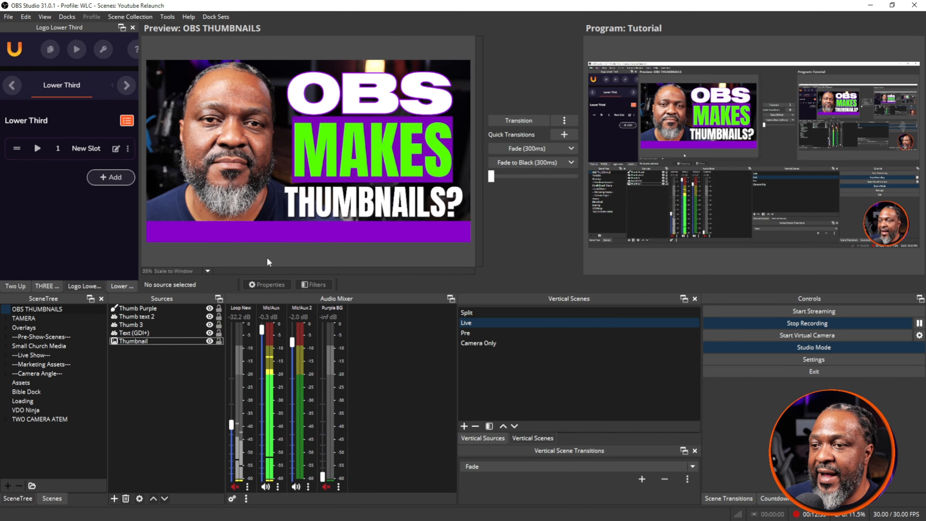
Step: Switch to the Brave browser and compare the design with more thumbnails lower on the YouTube home page
left_click(242, 234)
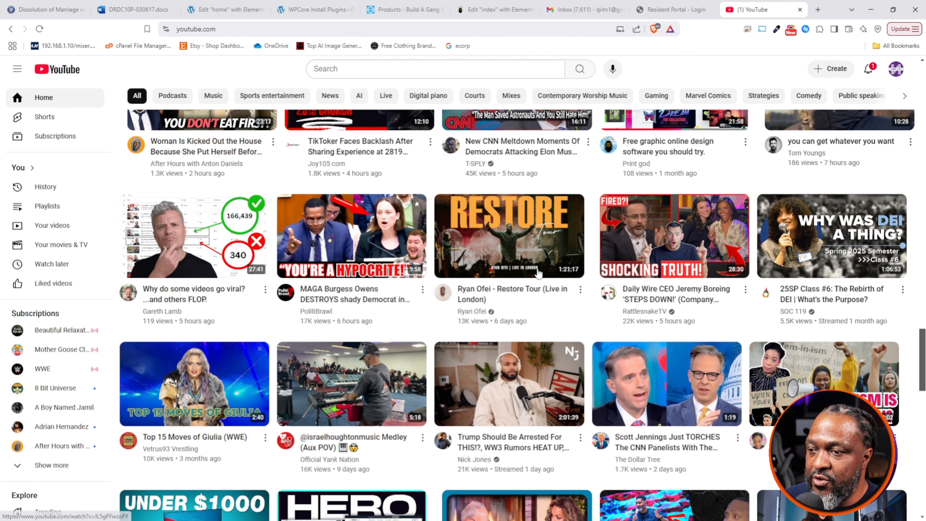
scroll(239, 357, "down", 4)
scroll(239, 358, "down", 5)
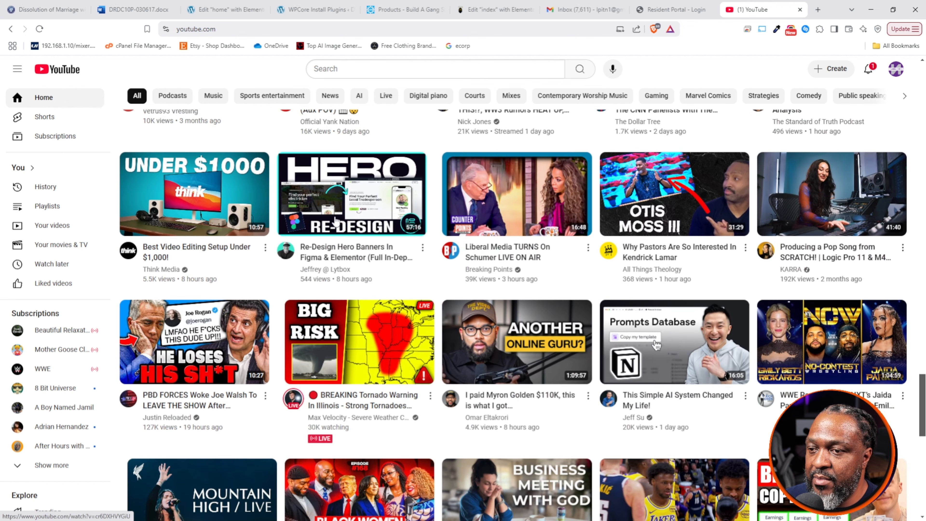
Step: Look over more thumbnails farther down the YouTube home page for design reference
scroll(547, 236, "down", 5)
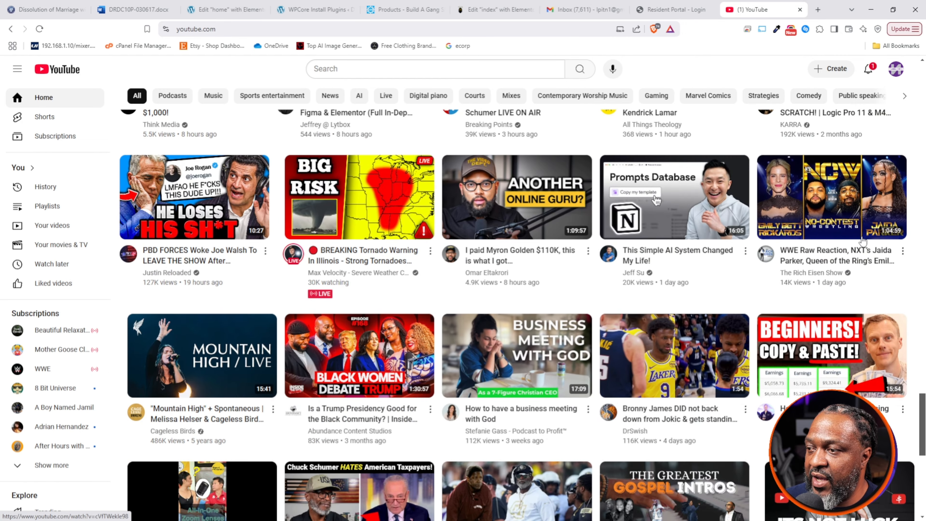
scroll(319, 281, "down", 3)
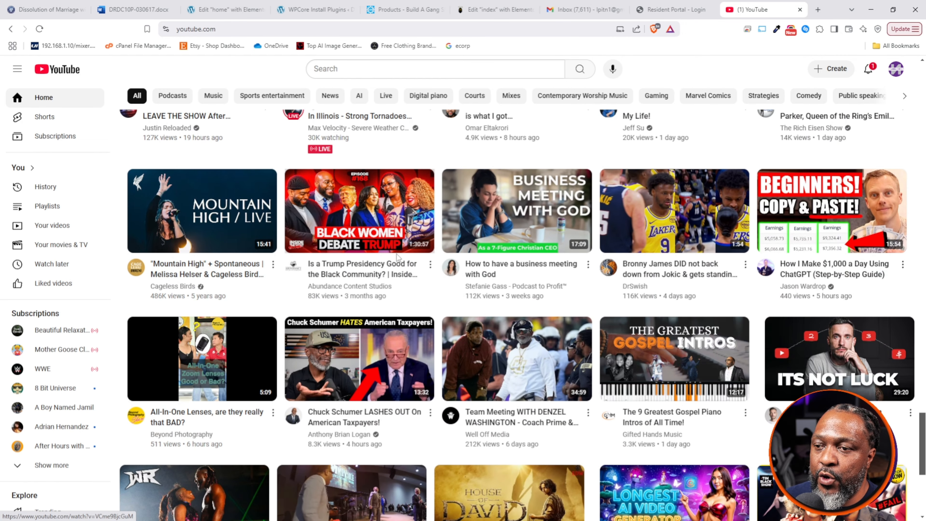
scroll(411, 259, "down", 7)
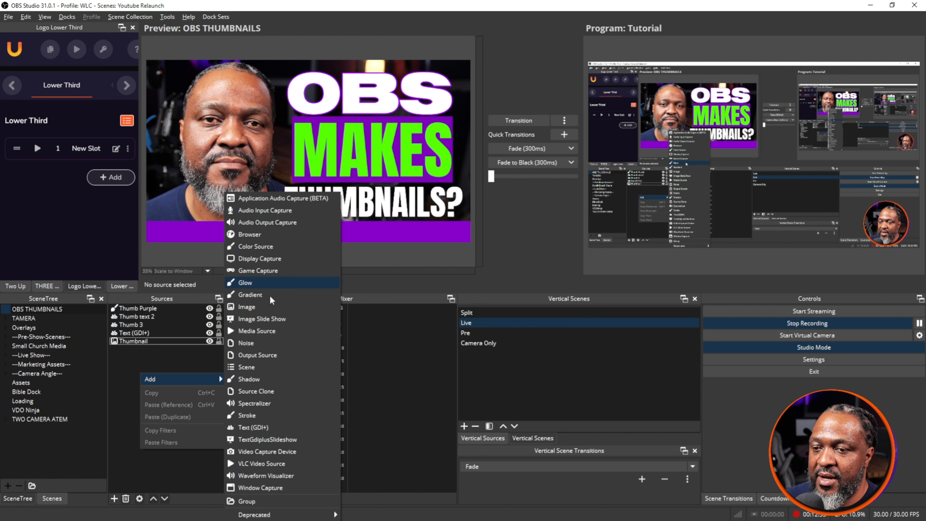
Step: Switch back to OBS and add a new Text (GDI+) source named Bottom to the OBS THUMBNAILS scene
left_click(261, 426)
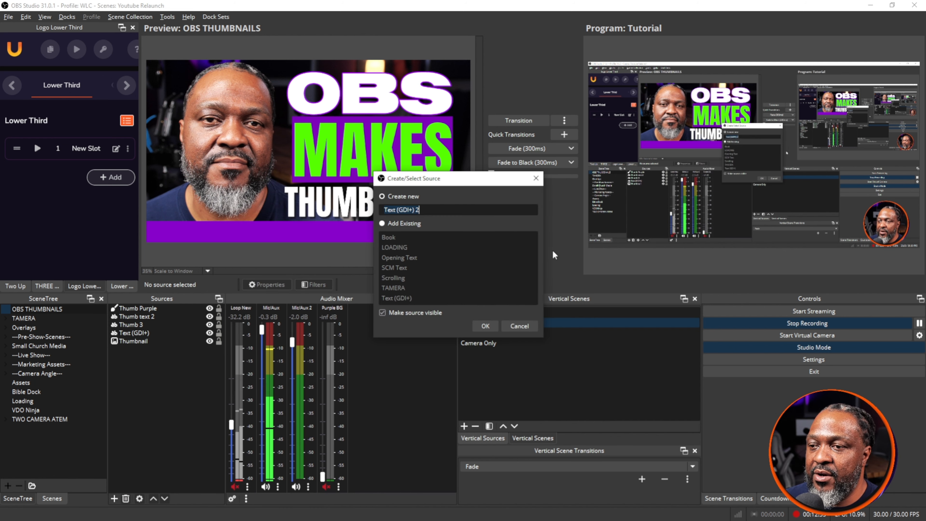
type("Bo")
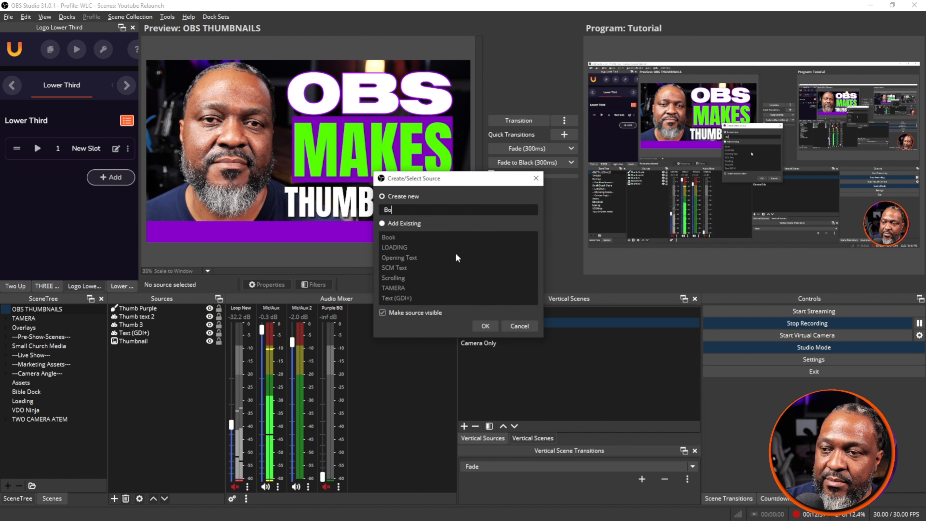
type("ttom")
key("Return")
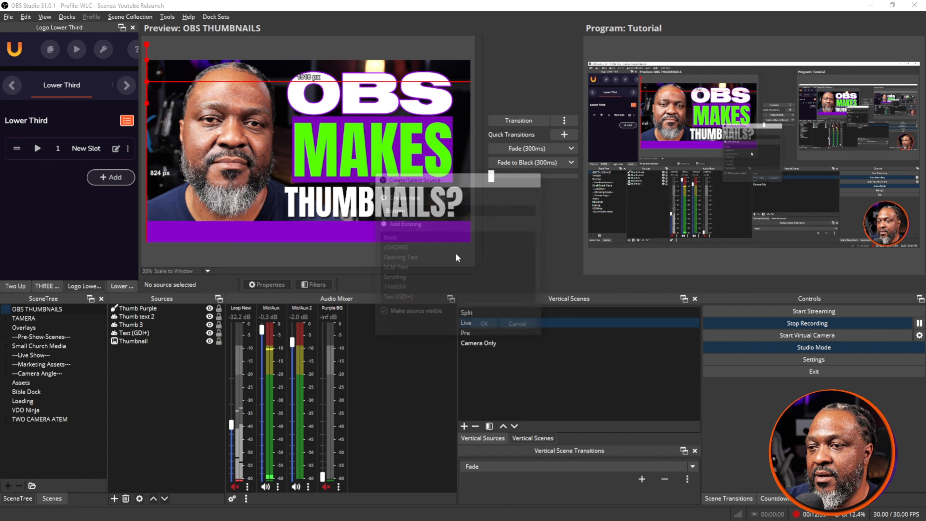
Step: Enter "white label consulting" as the text of the Bottom source
left_click(405, 295)
type("wht lab")
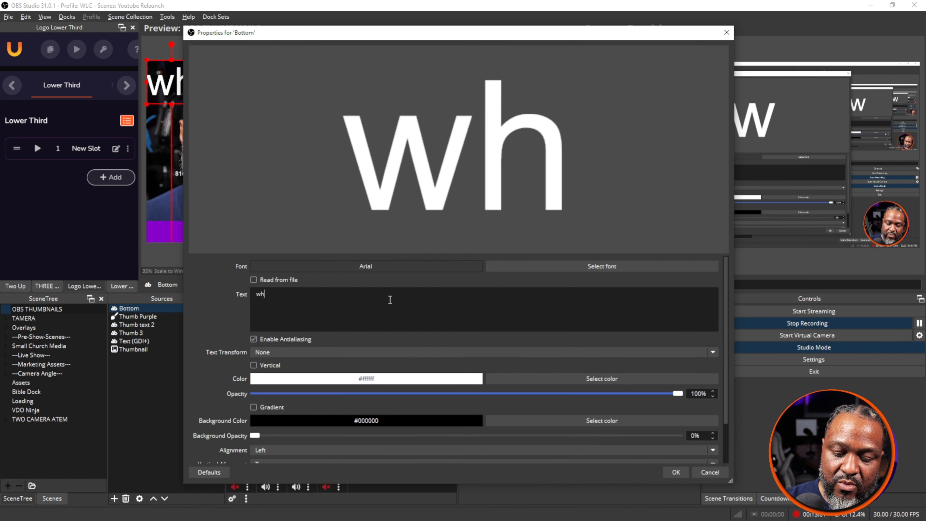
key("BackSpace")
key("BackSpace")
key("BackSpace")
key("BackSpace")
type("i")
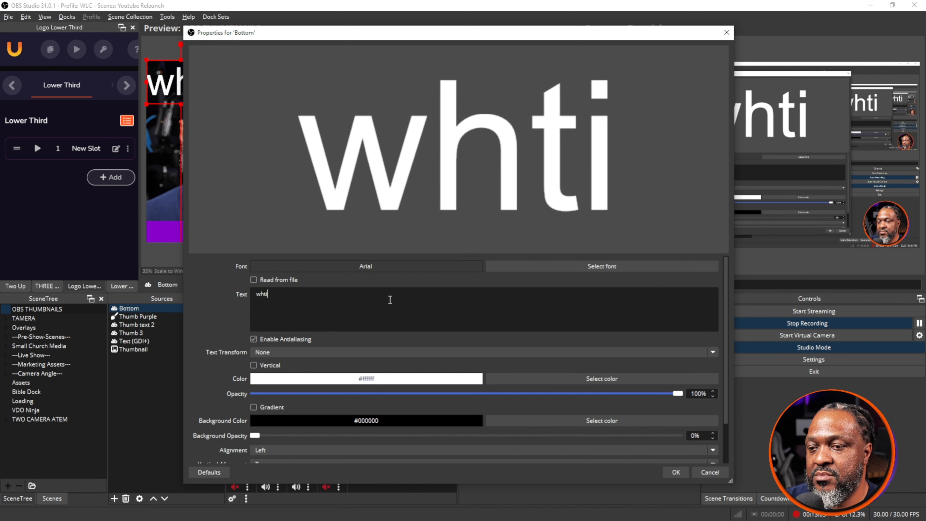
key("BackSpace")
key("BackSpace")
type("ite ")
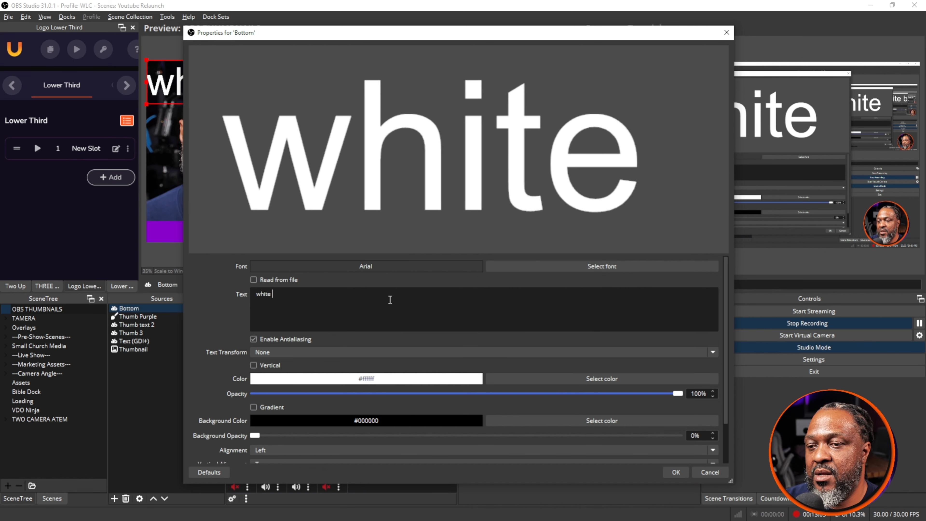
type("label consulting")
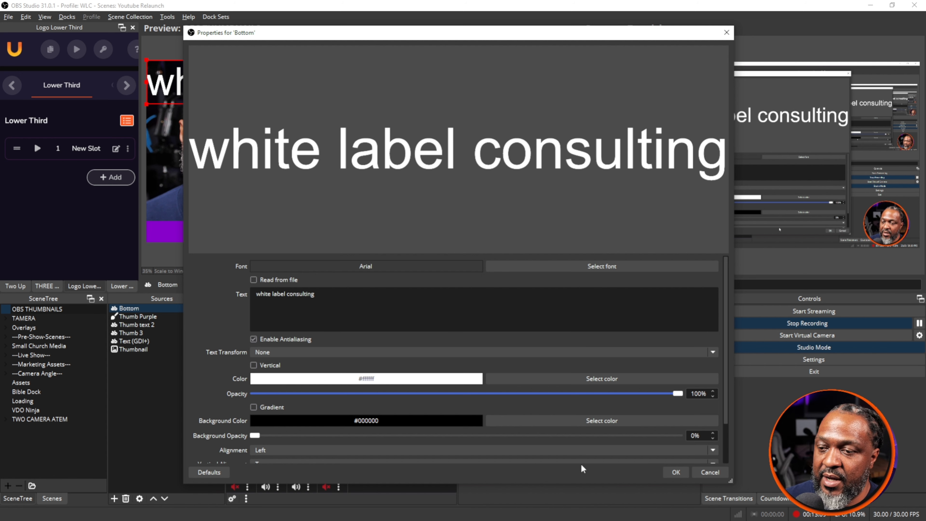
Step: Set the Bottom source's text transform to Uppercase
scroll(219, 340, "down", 3)
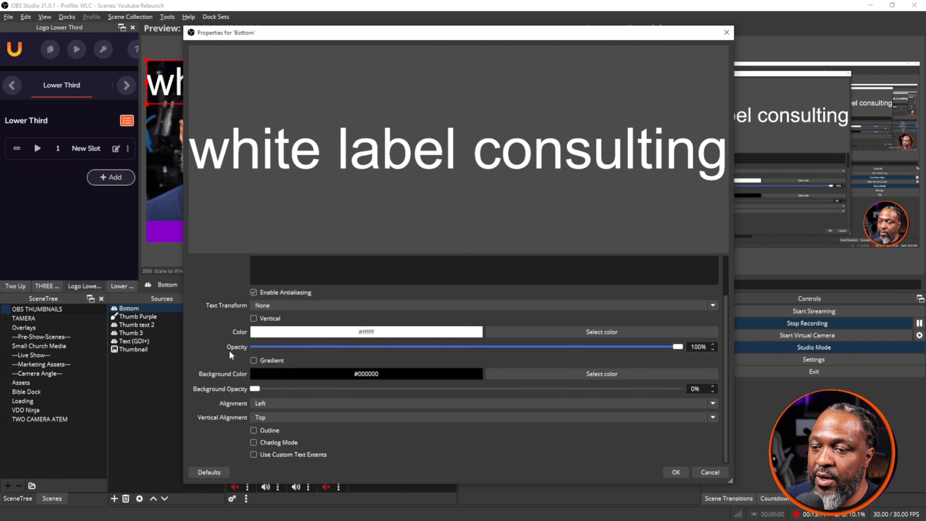
left_click(265, 306)
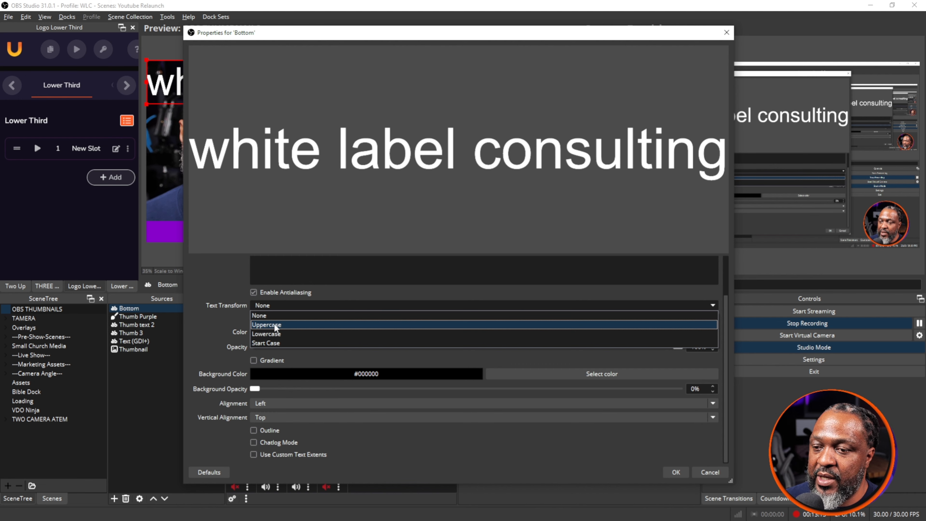
left_click(274, 324)
Step: Set the Bottom text color to the light green #55ff7f
scroll(302, 338, "up", 2)
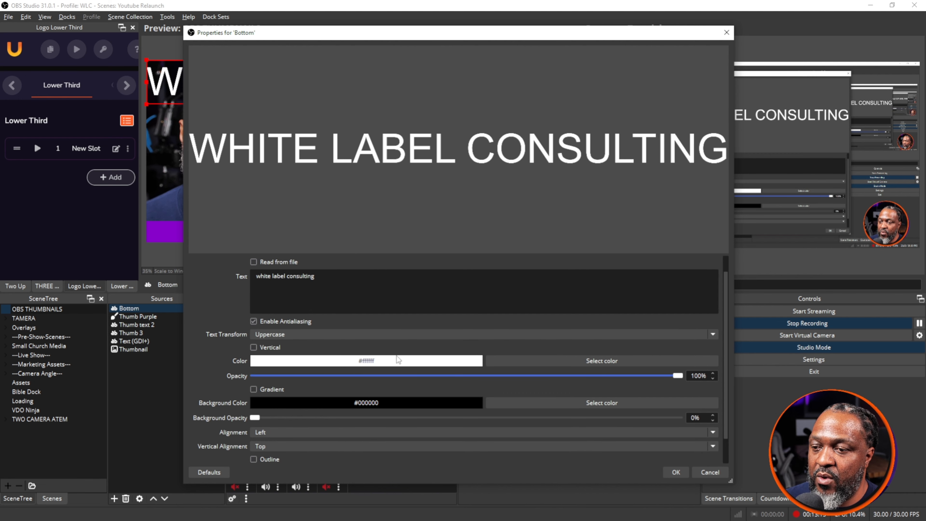
left_click(533, 360)
left_click(416, 215)
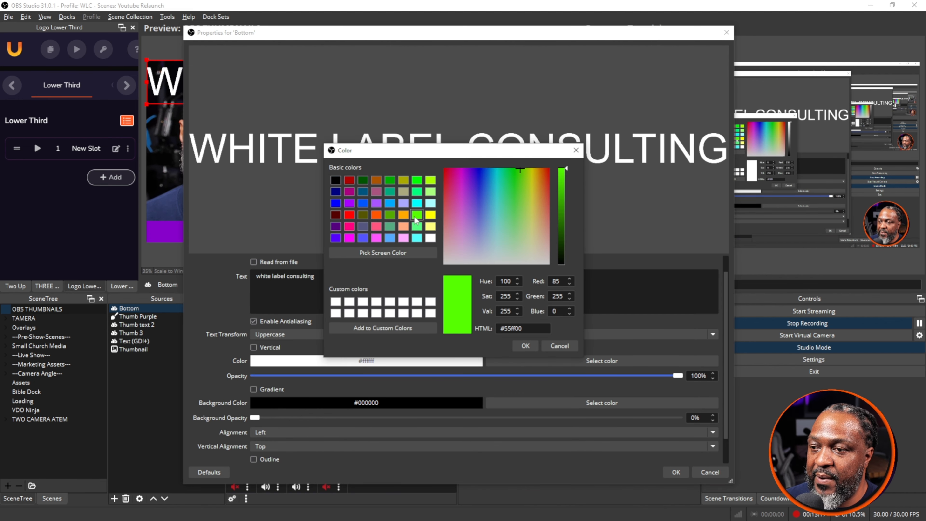
left_click(417, 226)
left_click(529, 348)
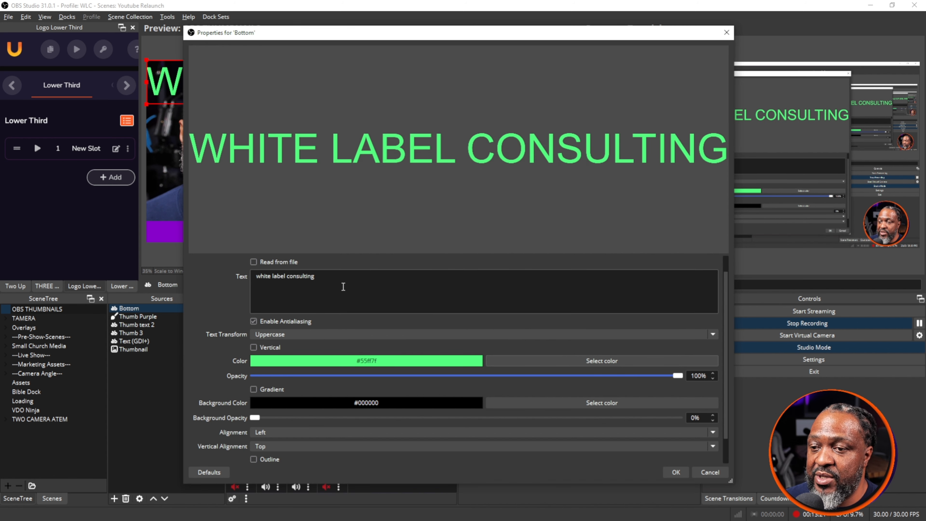
Step: Try several Arial styles for the Bottom text, settle on Bold, and apply the source properties
scroll(579, 370, "up", 1)
left_click(608, 266)
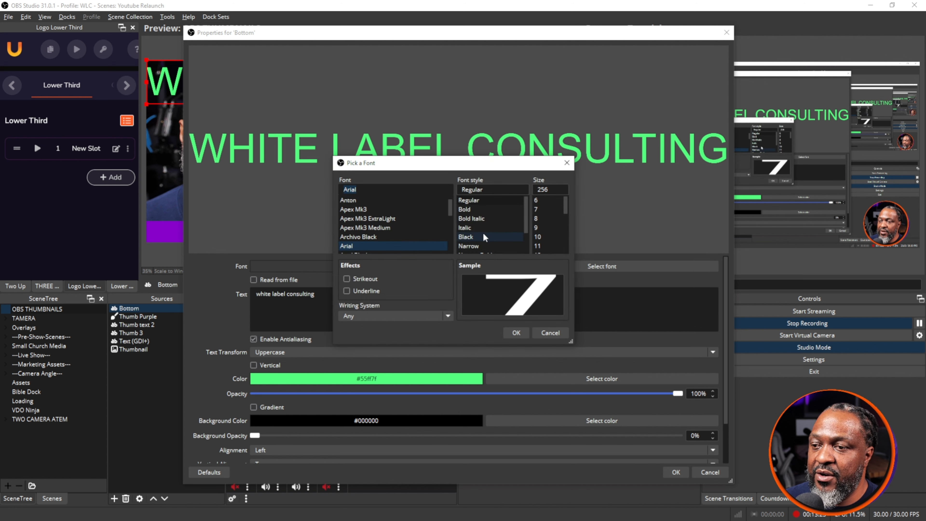
left_click(469, 209)
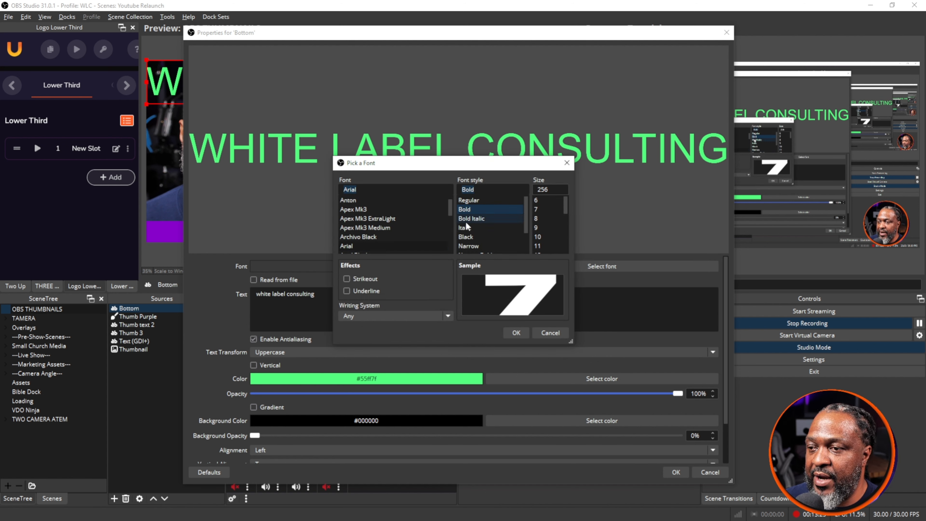
left_click(474, 237)
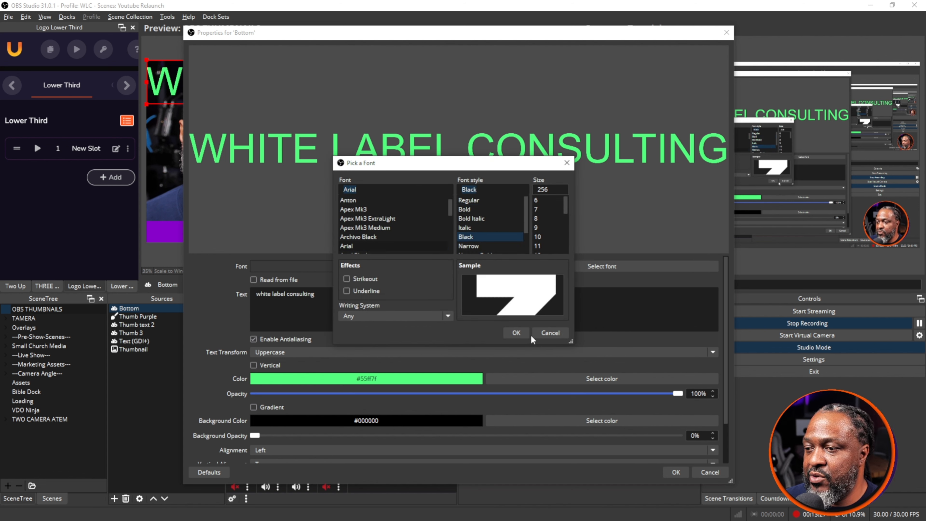
left_click(472, 218)
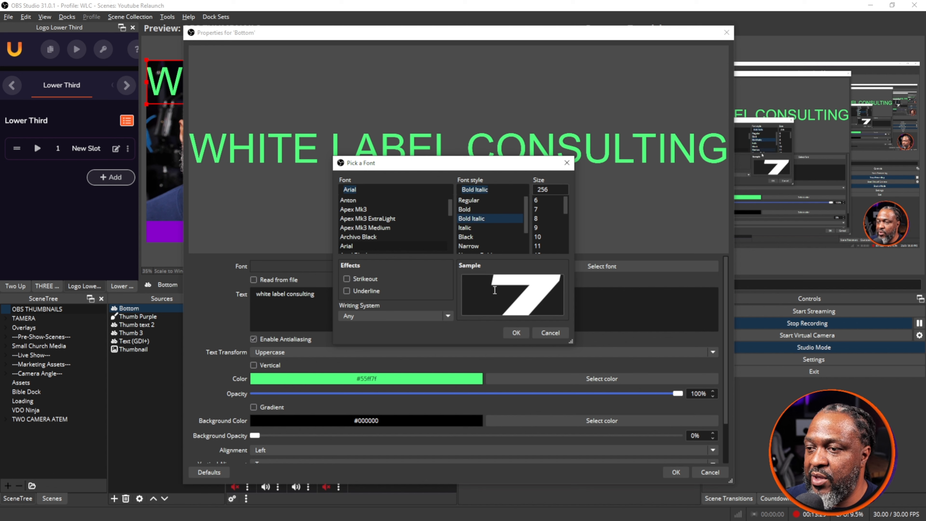
left_click(471, 209)
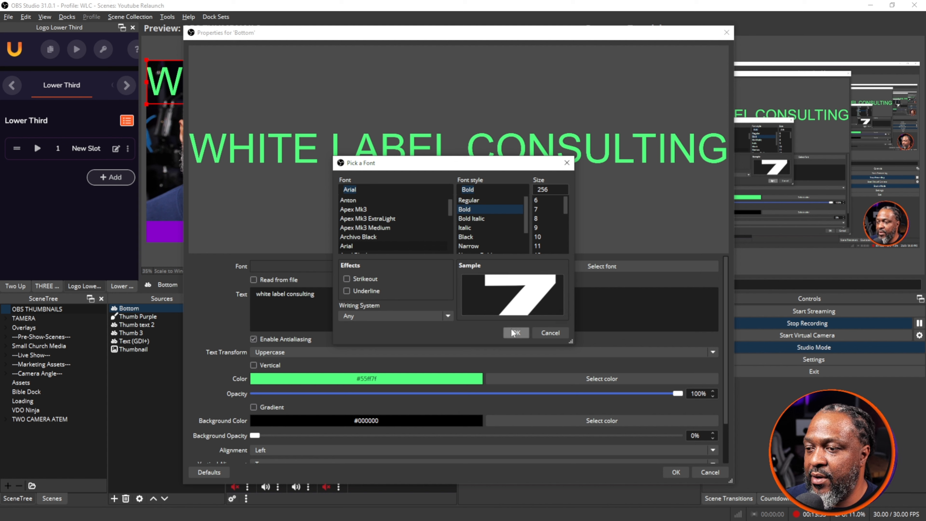
left_click(473, 219)
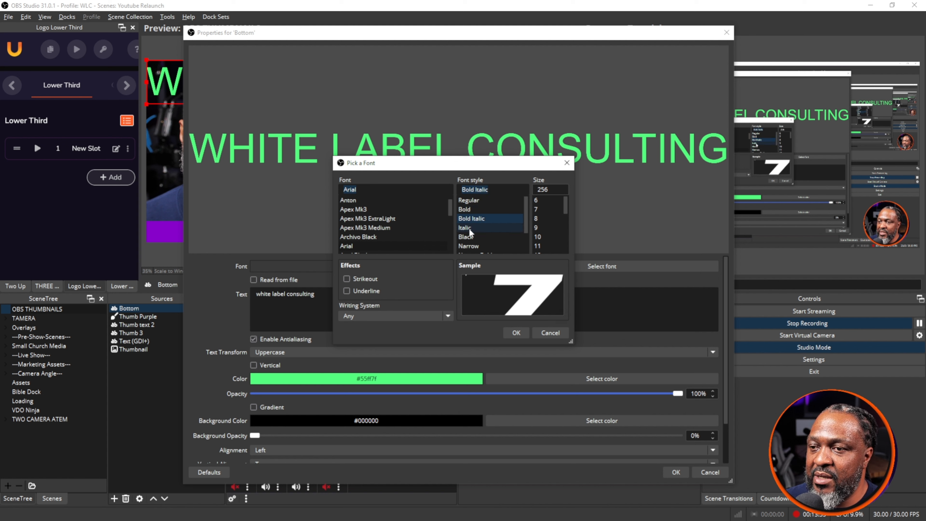
left_click(472, 210)
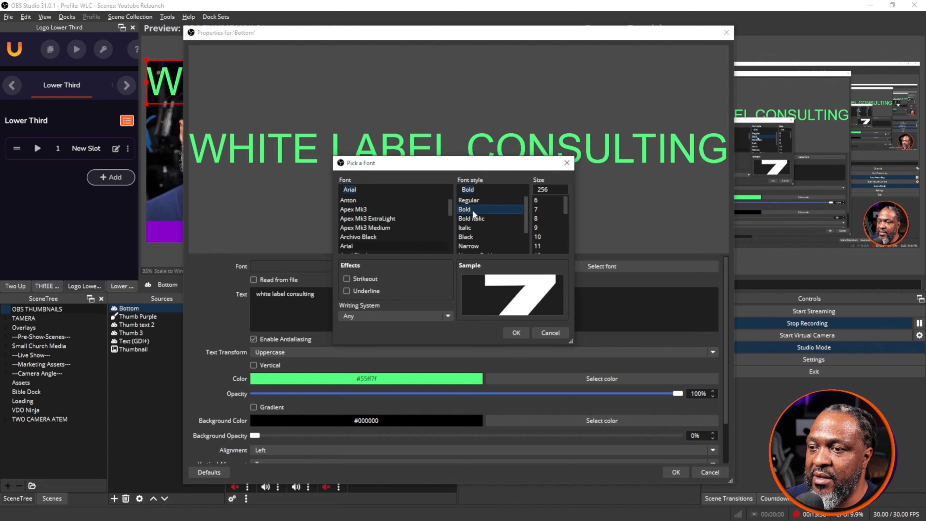
left_click(515, 325)
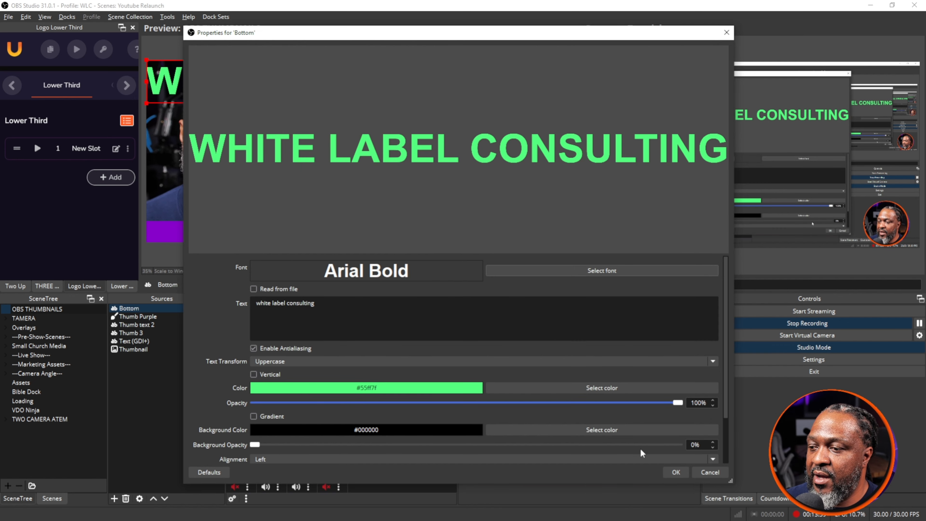
left_click(675, 472)
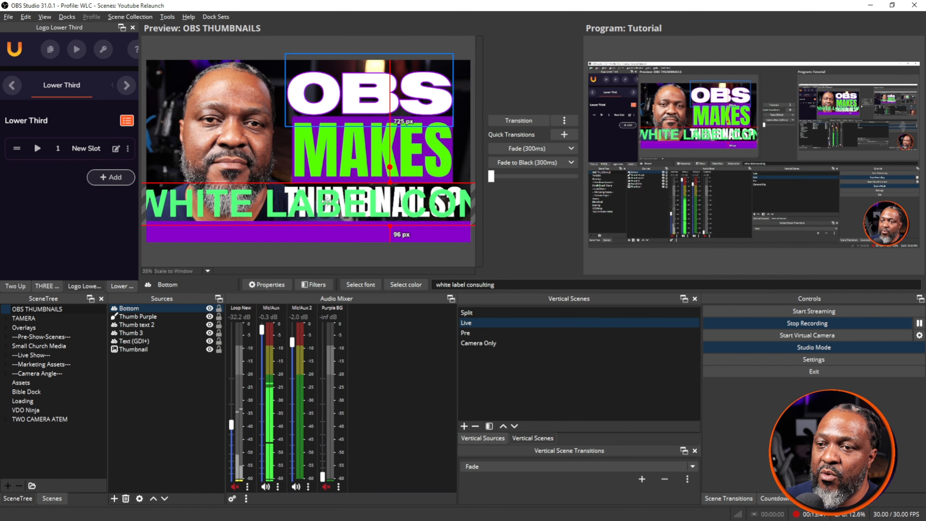
Step: Shrink the WHITE LABEL CONSULTING text and center it on the purple bar, leaving margins of about 374 px and 362 px at its sides
left_click_drag(327, 201, 323, 230)
left_click_drag(307, 128, 303, 191)
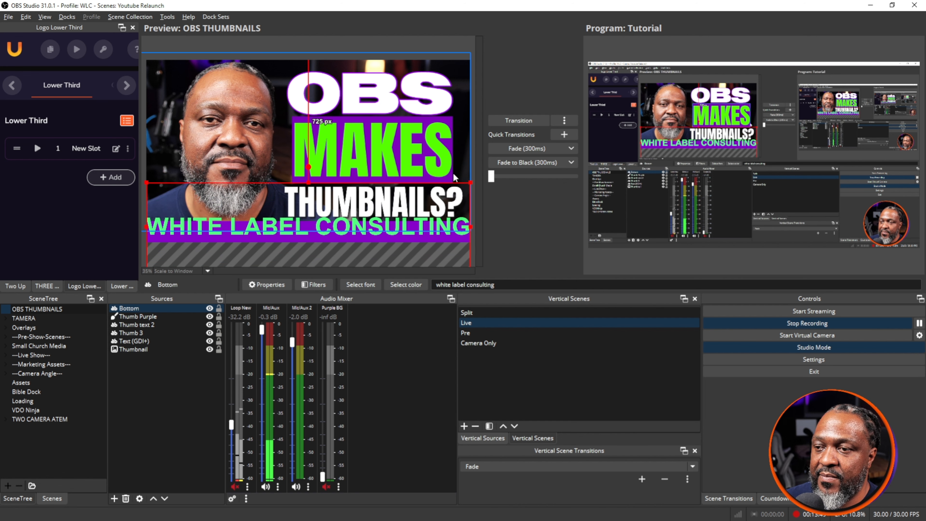
left_click_drag(471, 182, 346, 206)
left_click_drag(305, 238, 375, 234)
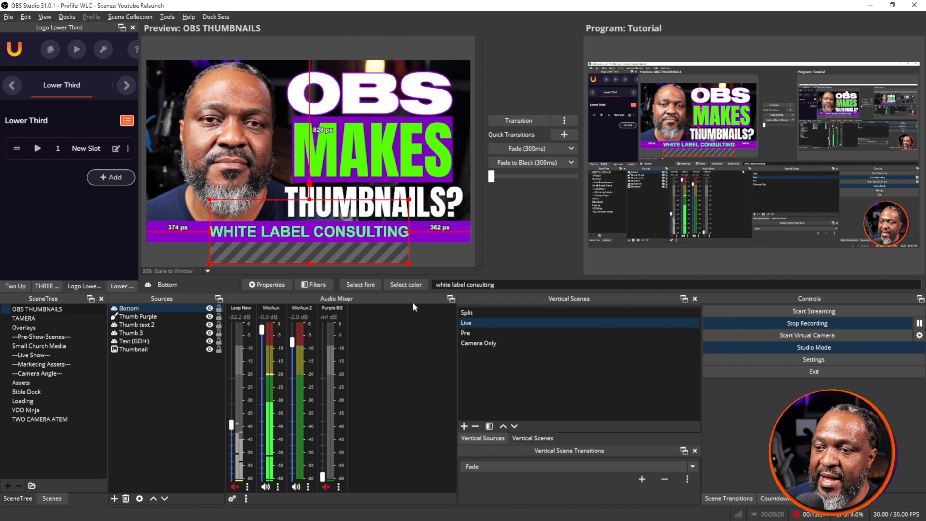
Step: Keep the Bottom text's font as it is and change its color to the bright green #55ff00
left_click(360, 285)
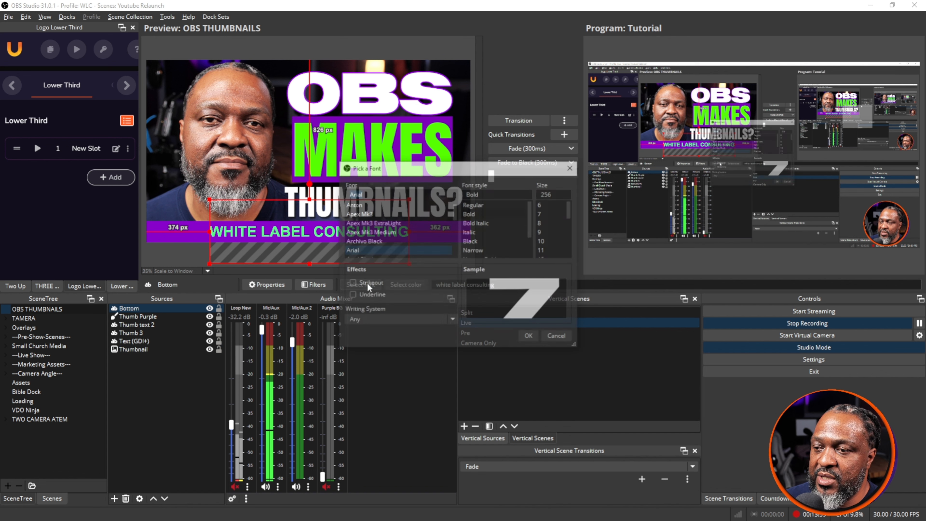
left_click(529, 336)
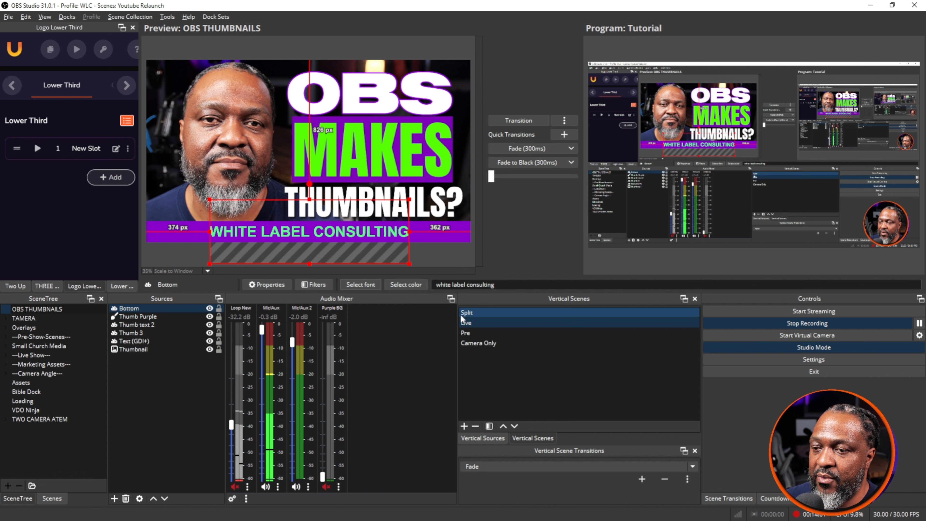
left_click(398, 283)
left_click(422, 211)
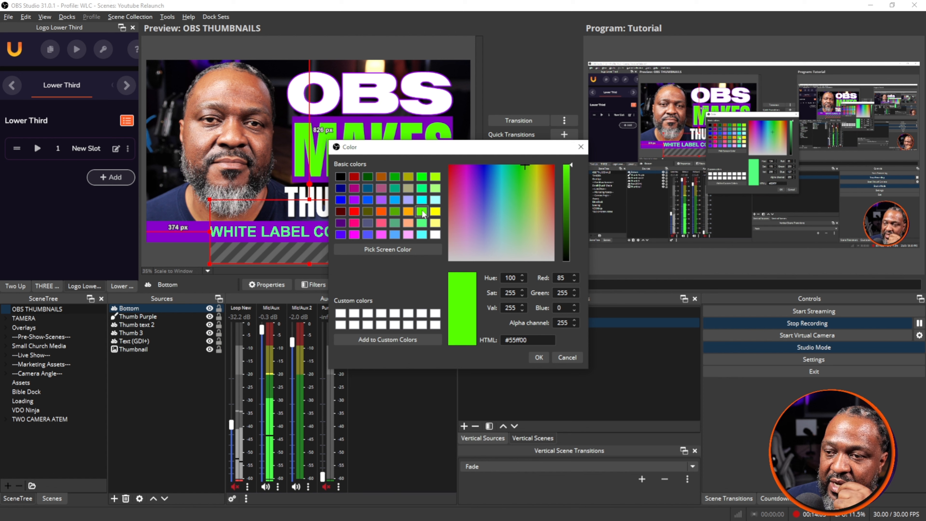
left_click(545, 359)
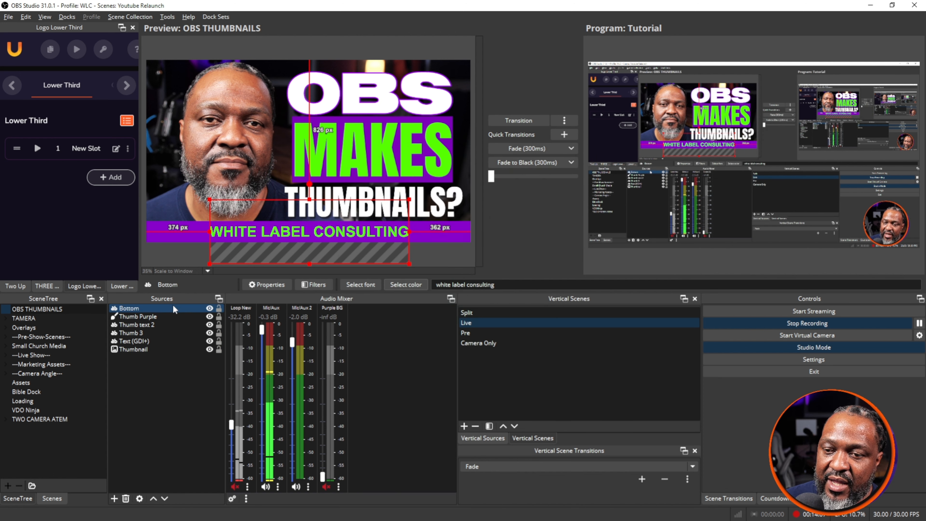
Step: Open the Bottom text's properties and look through the available text options
right_click(167, 307)
left_click(159, 307)
double_click(158, 307)
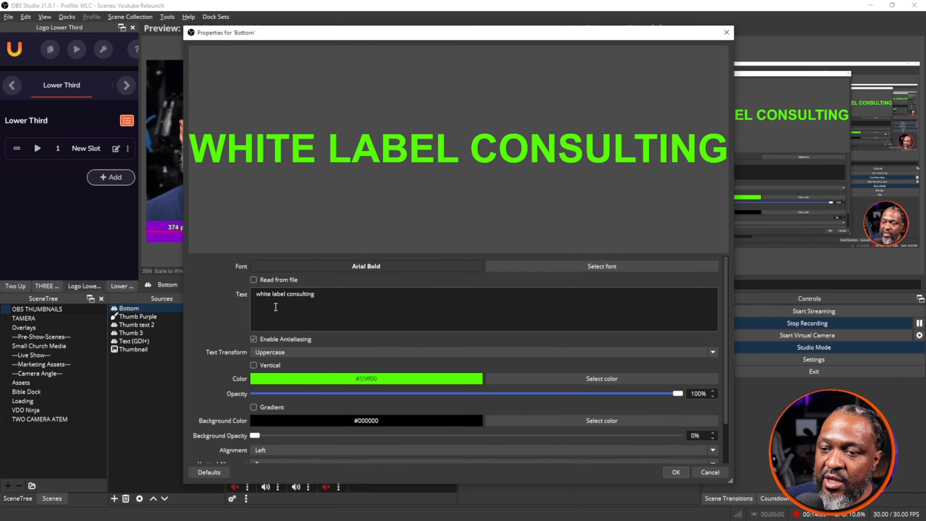
scroll(202, 315, "down", 2)
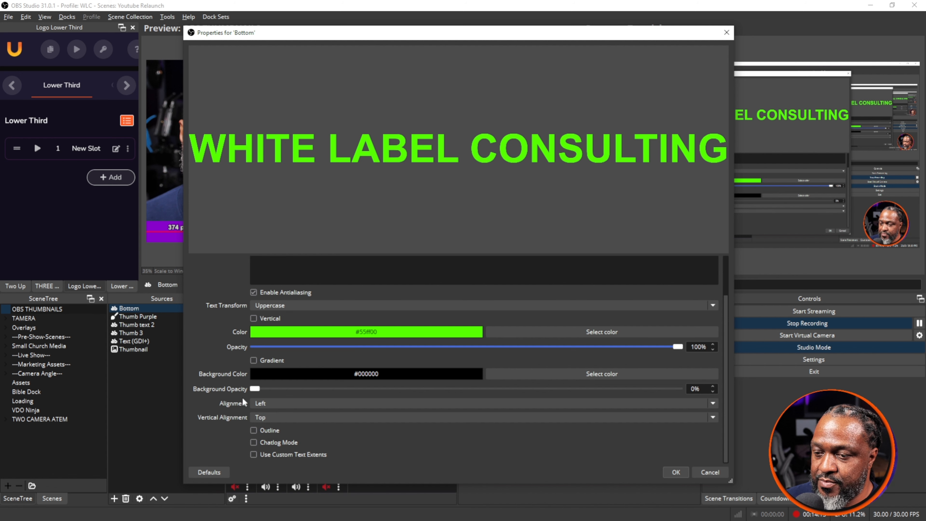
scroll(232, 415, "up", 2)
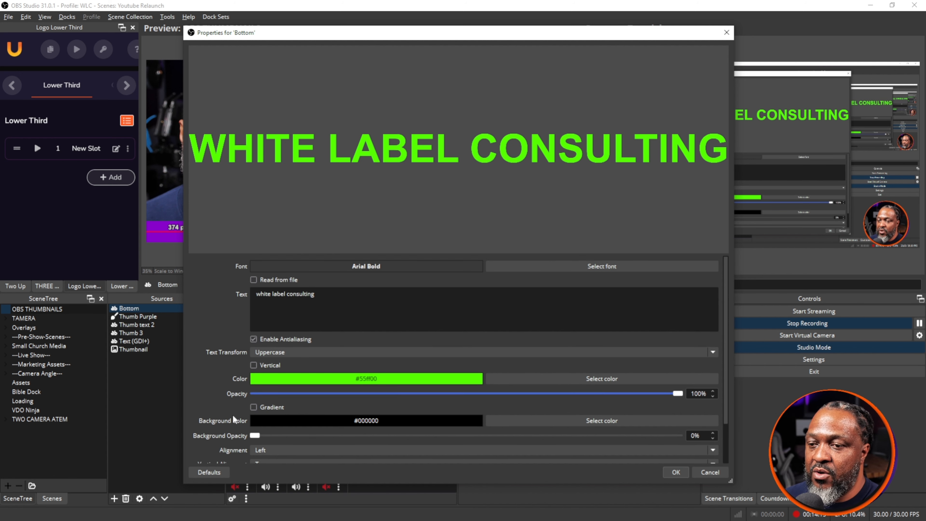
scroll(249, 370, "down", 1)
scroll(269, 339, "up", 1)
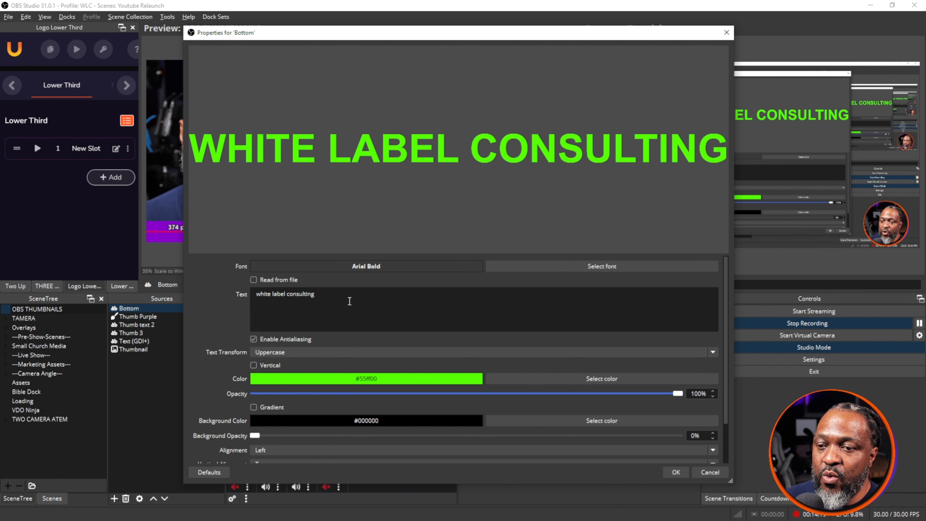
Step: Letter-space the Bottom text "white label consulting" with a space after each letter, keep wider gaps between the words, and apply the properties
key("space")
key("Right")
key("space")
key("Right")
key("space")
key("Right")
key("space")
key("Right")
key("space")
key("Right")
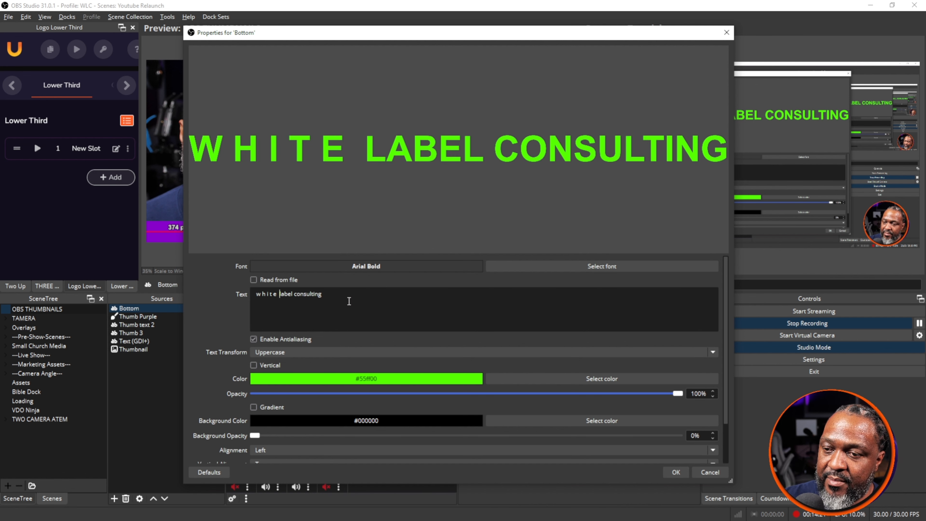
key("Right")
key("space")
key("Right")
key("space")
key("Right")
key("space")
key("Right")
key("space")
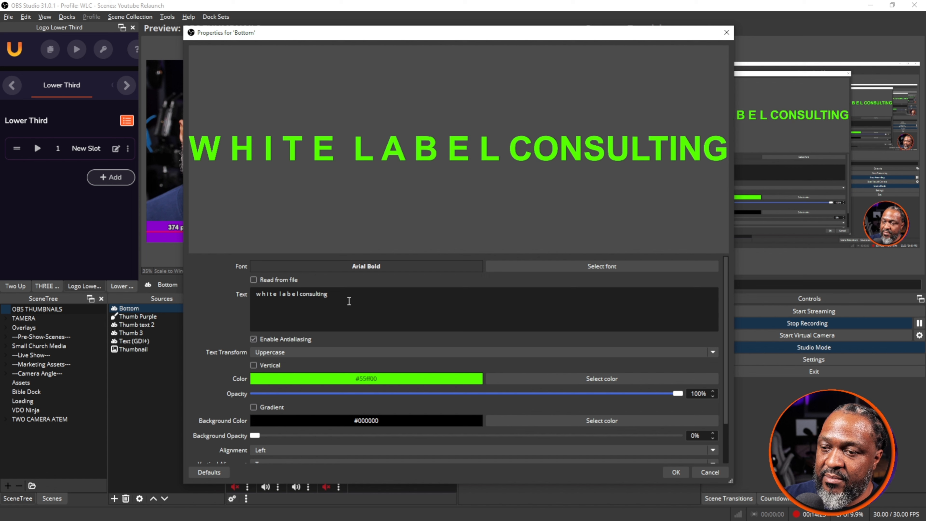
key("space")
key("Right")
key("space")
key("Right")
key("space")
key("Right")
key("space")
key("Right")
key("space")
key("Right")
key("space")
key("Right")
key("space")
key("Right")
key("space")
key("Right")
key("space")
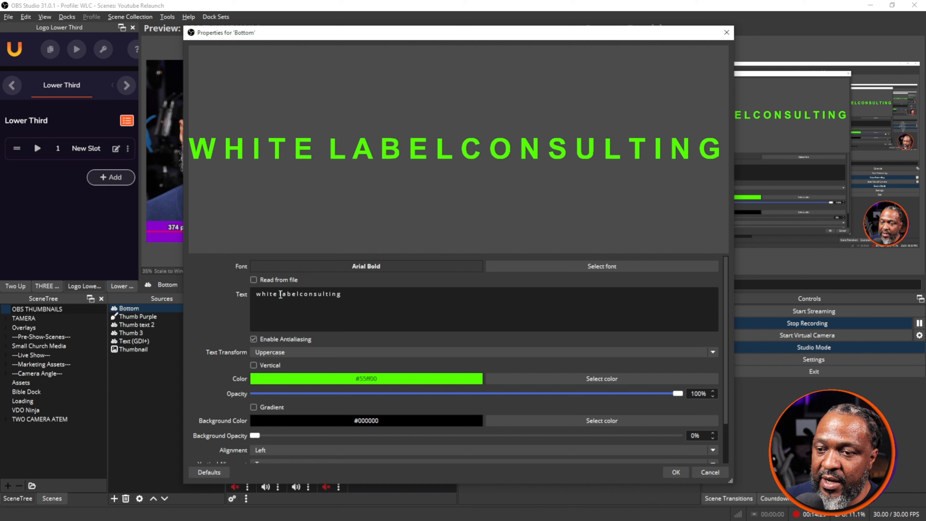
left_click(302, 294)
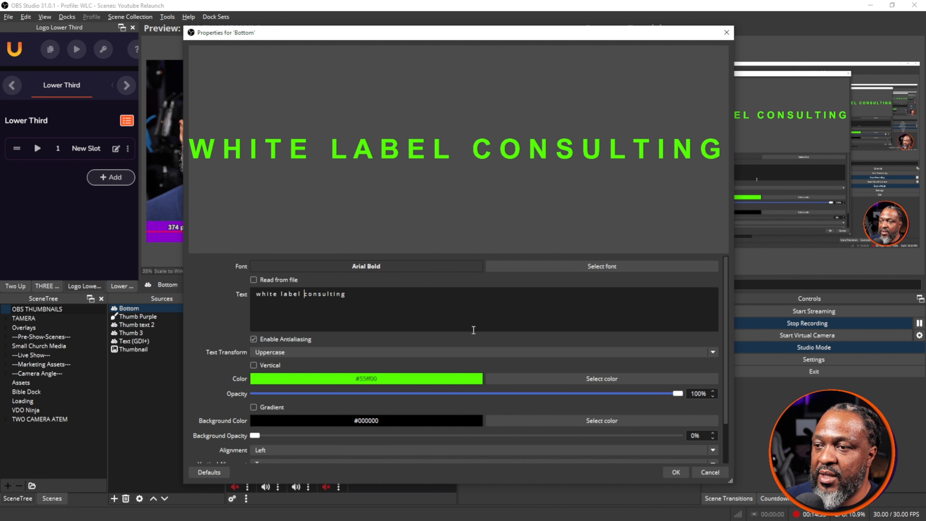
left_click(676, 472)
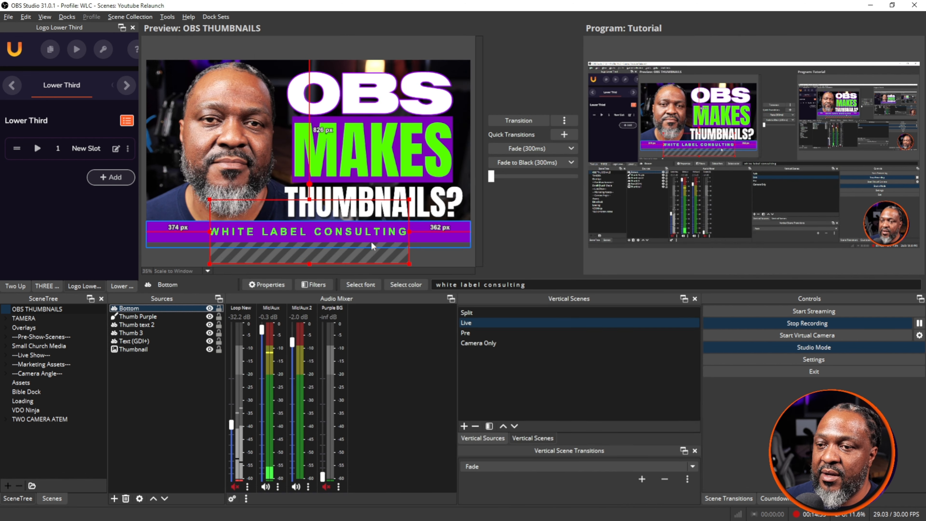
Step: Add the existing image source Logo for WLC to the OBS THUMBNAILS scene
right_click(139, 391)
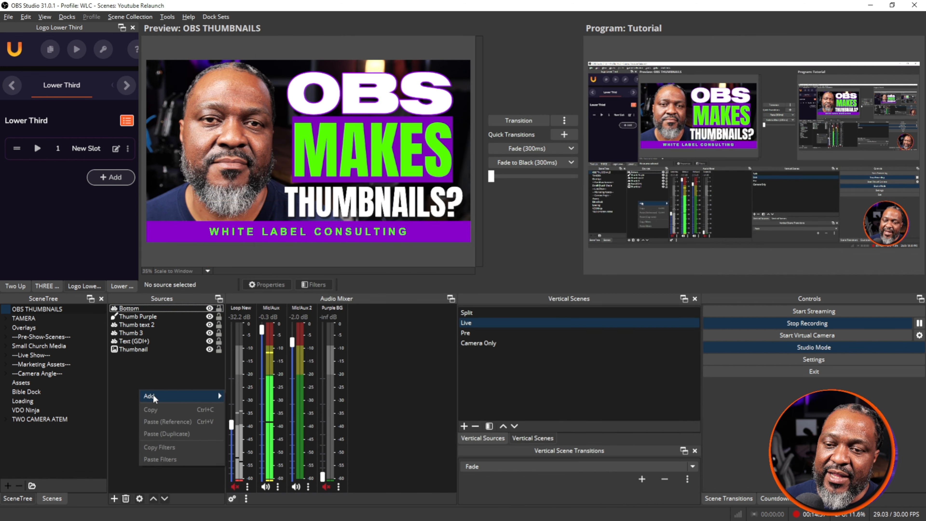
mouse_move(152, 394)
left_click(255, 308)
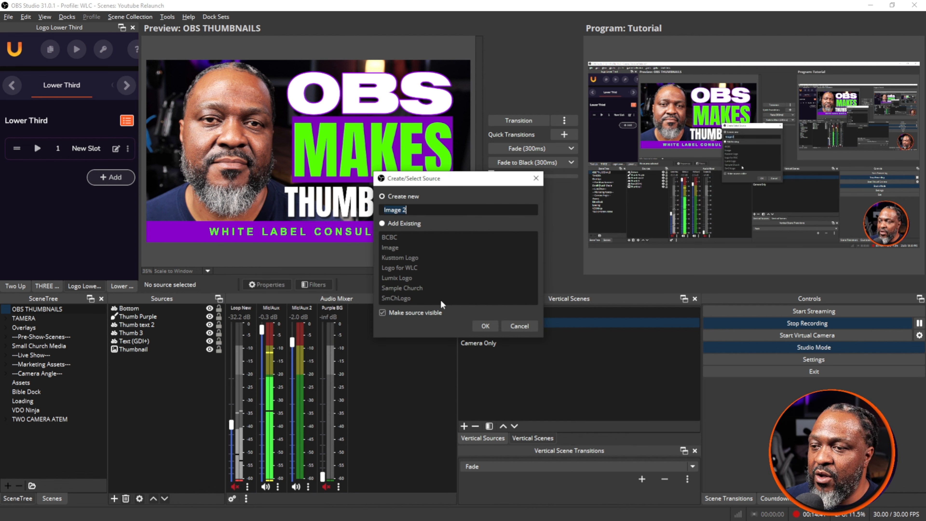
left_click(382, 224)
left_click(399, 267)
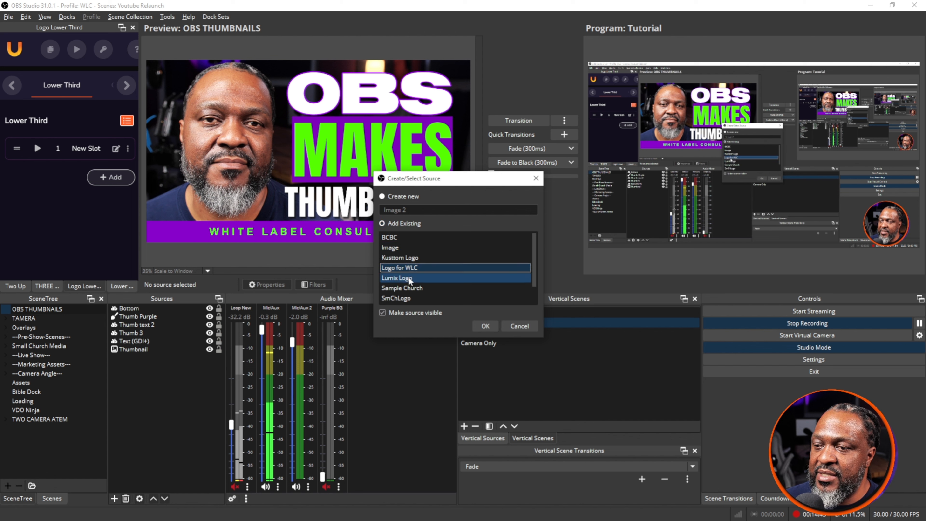
left_click(487, 326)
Step: Shrink the logo into the thumbnail's lower-left corner and shift the WHITE LABEL CONSULTING text right, leaving side margins of about 582 px and 155 px
left_click(247, 94)
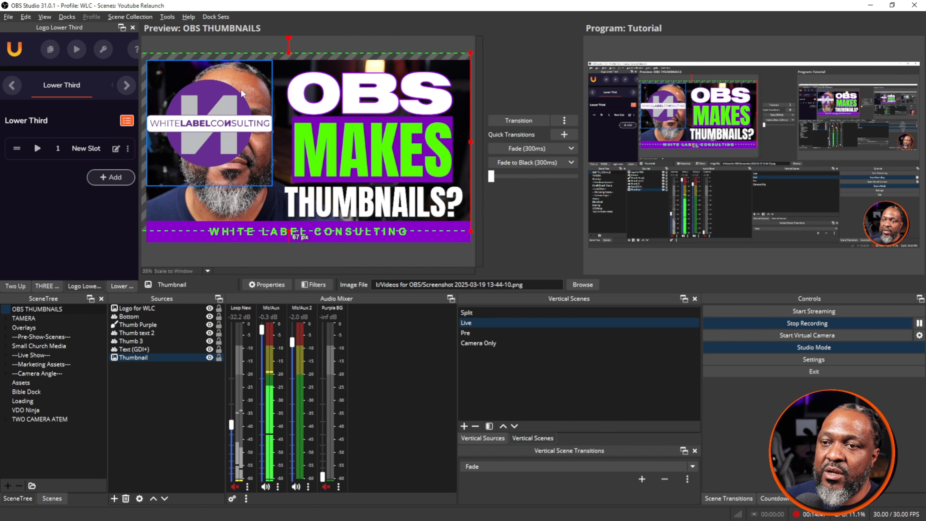
left_click(358, 48)
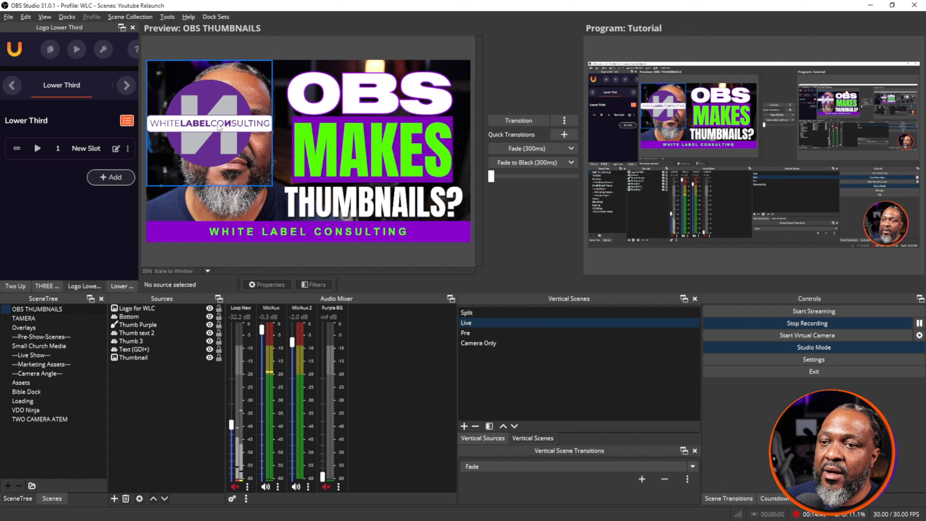
left_click_drag(220, 126, 226, 143)
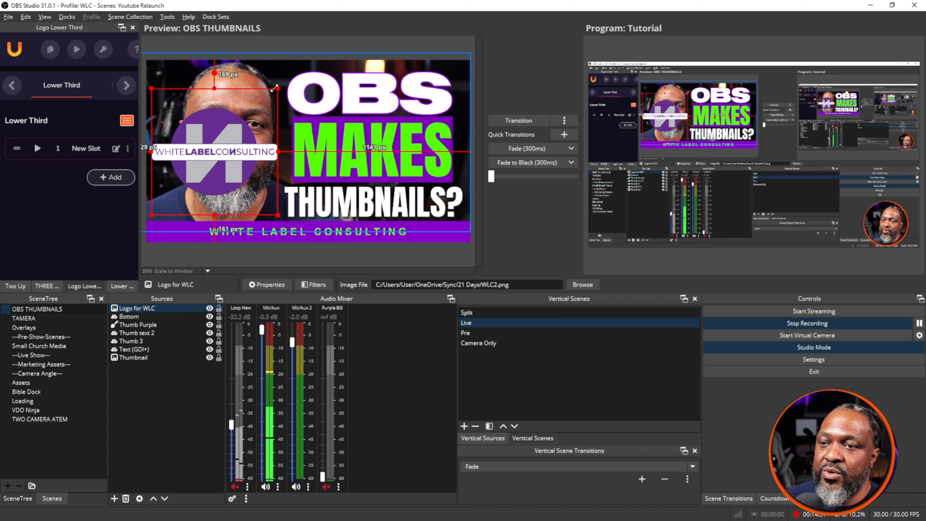
left_click_drag(274, 88, 205, 161)
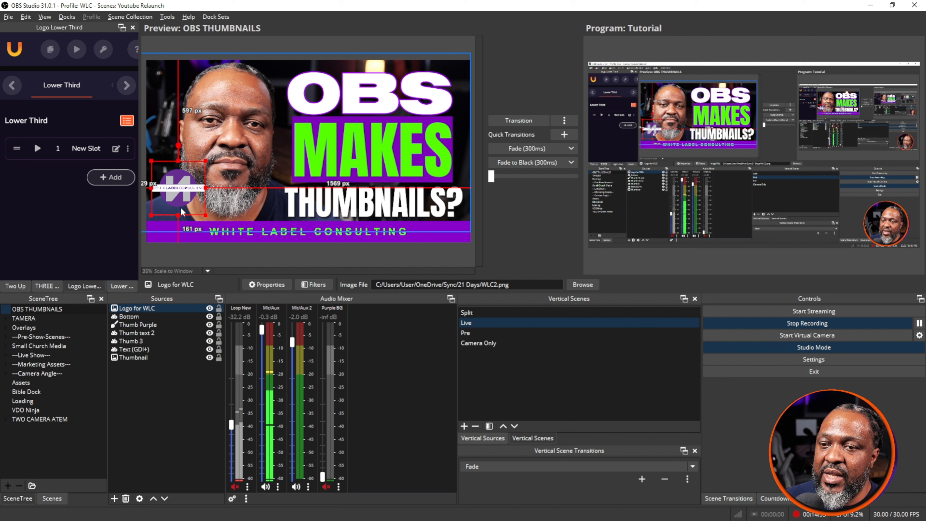
left_click_drag(185, 193, 190, 218)
left_click_drag(332, 229, 368, 228)
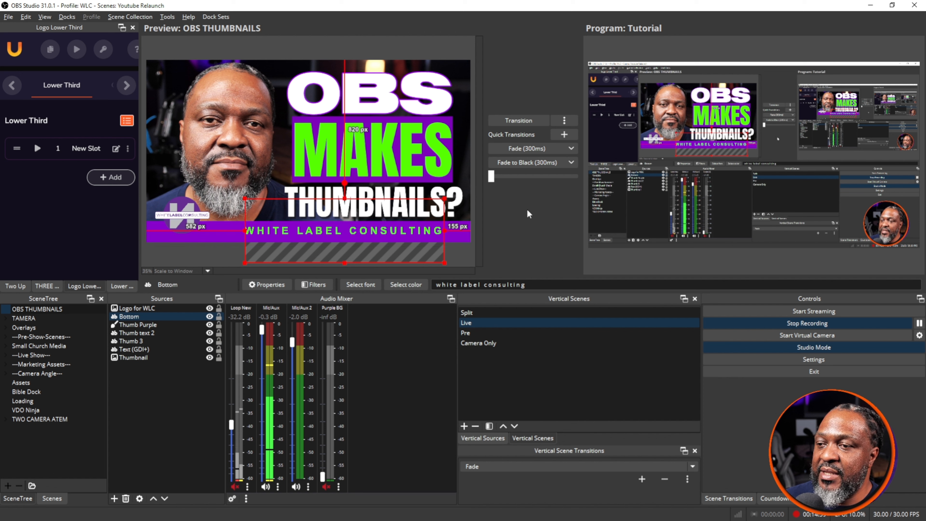
left_click(206, 44)
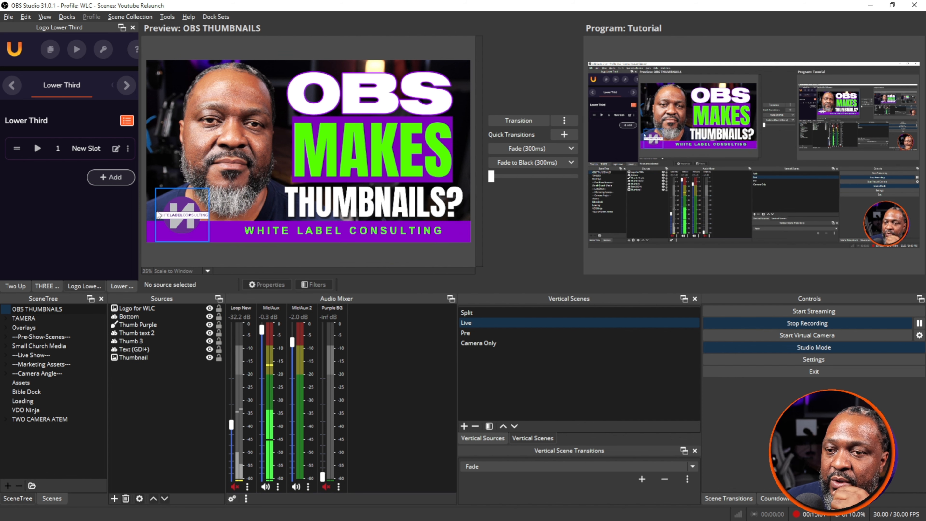
Step: Hide the Thumb Purple bar, then reposition and slightly enlarge the portrait so it covers the whole canvas
left_click_drag(220, 235, 218, 214)
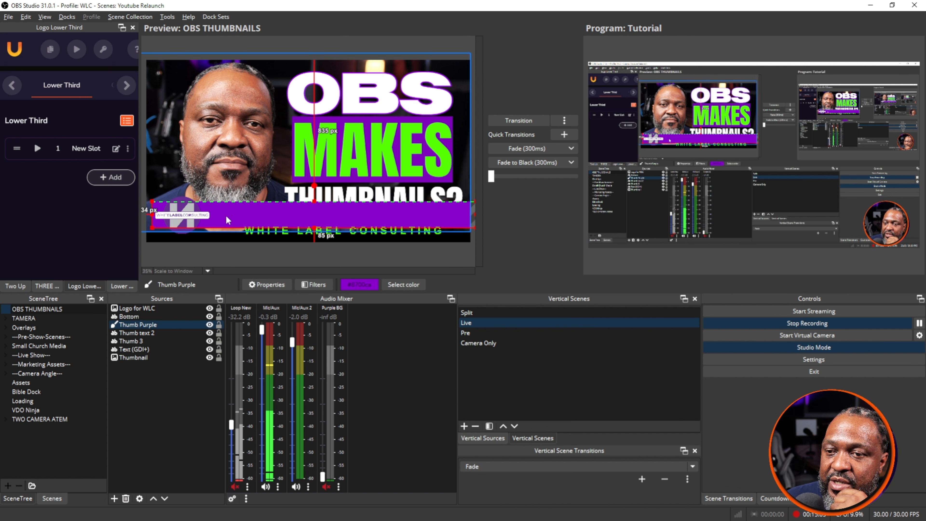
left_click(210, 325)
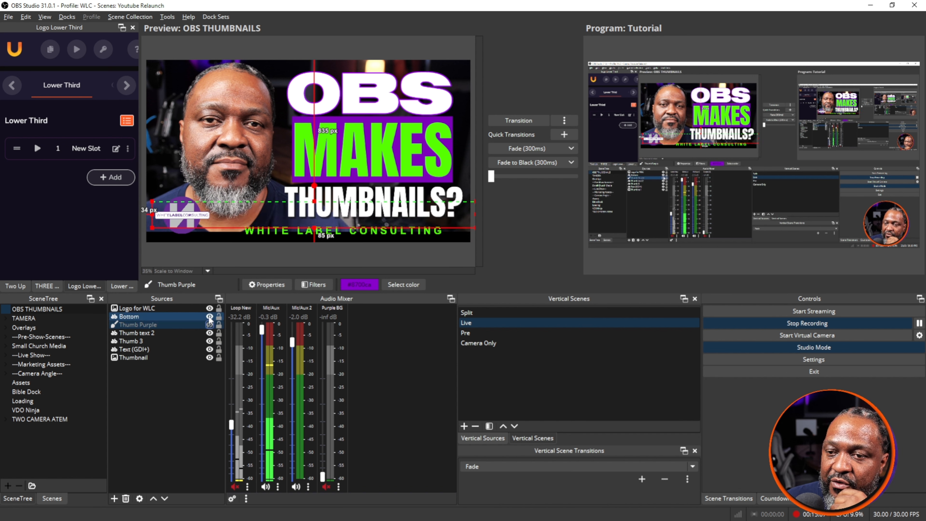
left_click(201, 122)
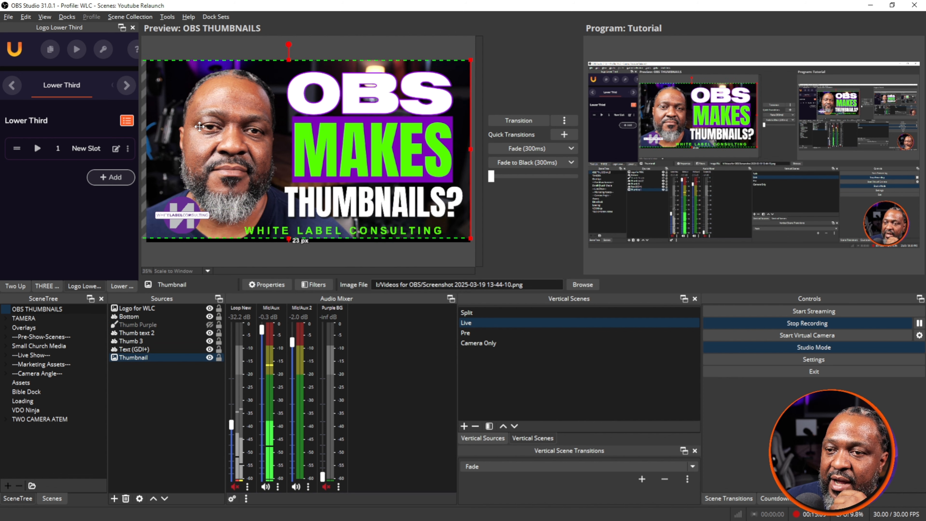
left_click_drag(199, 126, 203, 136)
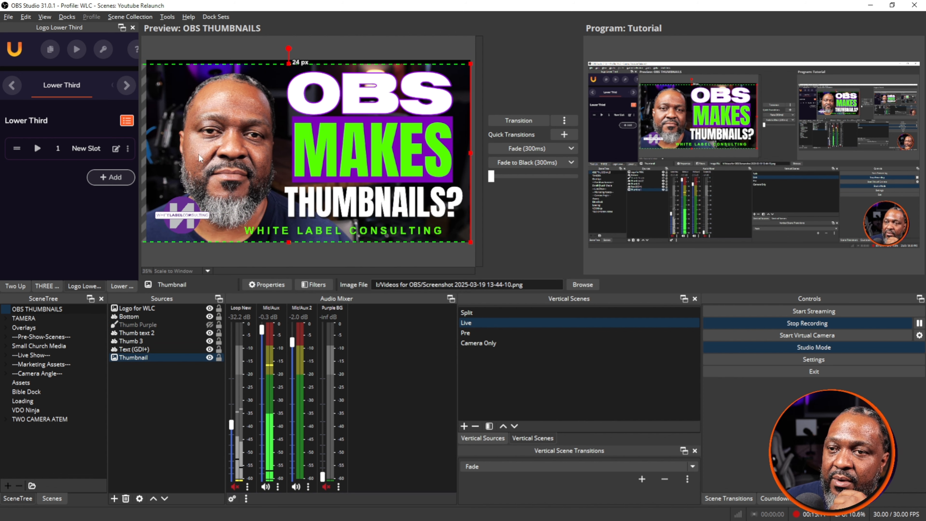
left_click_drag(470, 64, 473, 60)
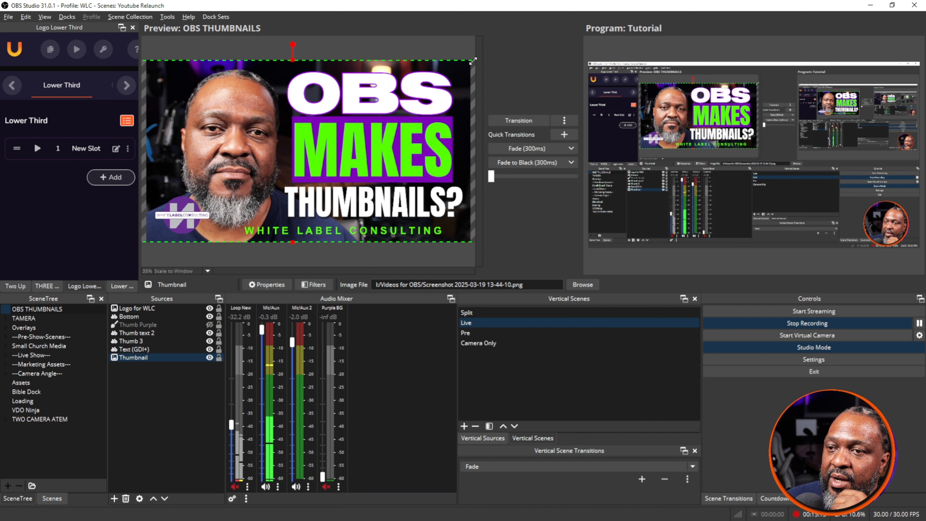
Step: Move the logo flush into the thumbnail's lower-left corner and nudge the MAKES text sideways to line up with OBS and THUMBNAILS?
left_click_drag(179, 218, 173, 221)
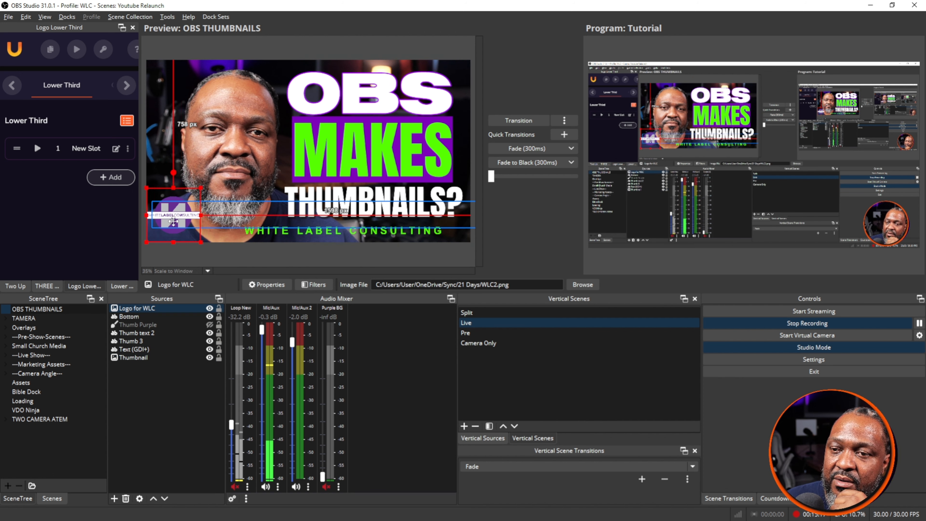
left_click(385, 197)
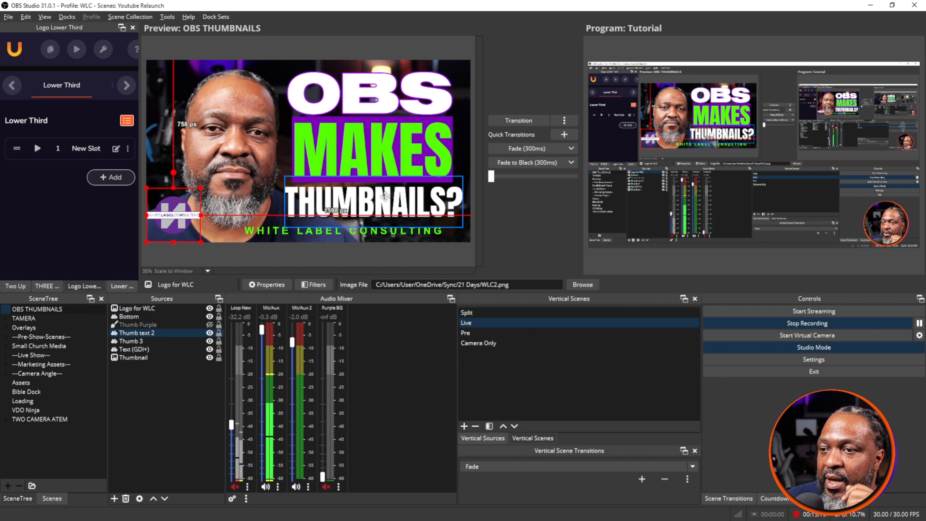
left_click(381, 151)
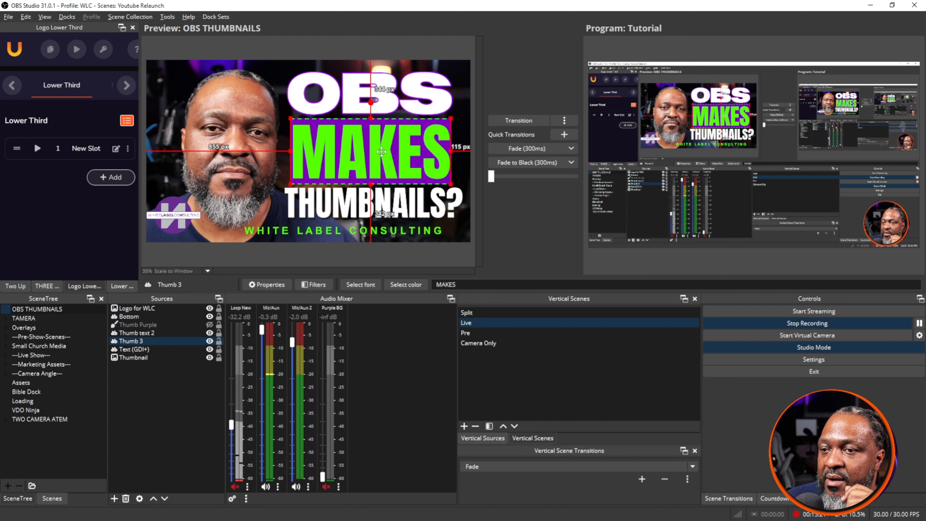
left_click_drag(381, 151, 382, 152)
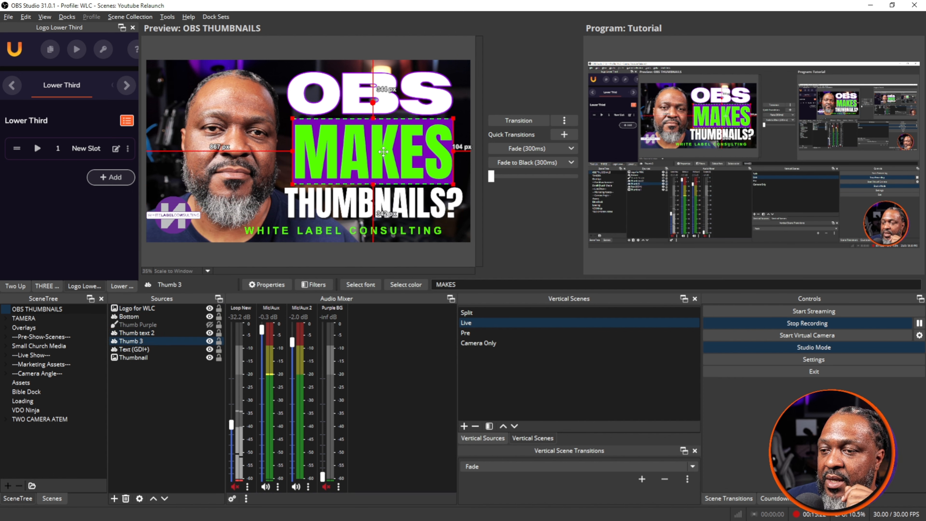
left_click(402, 215)
left_click(406, 197)
Step: Shrink the WHITE LABEL CONSULTING text and center it beneath THUMBNAILS?, leaving side margins of about 857 px and 112 px
left_click(341, 232)
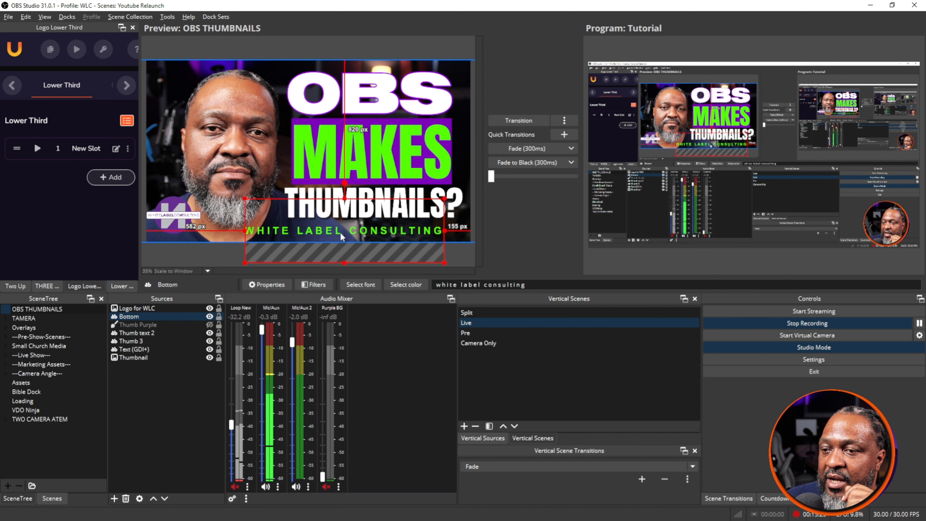
left_click_drag(245, 198, 284, 209)
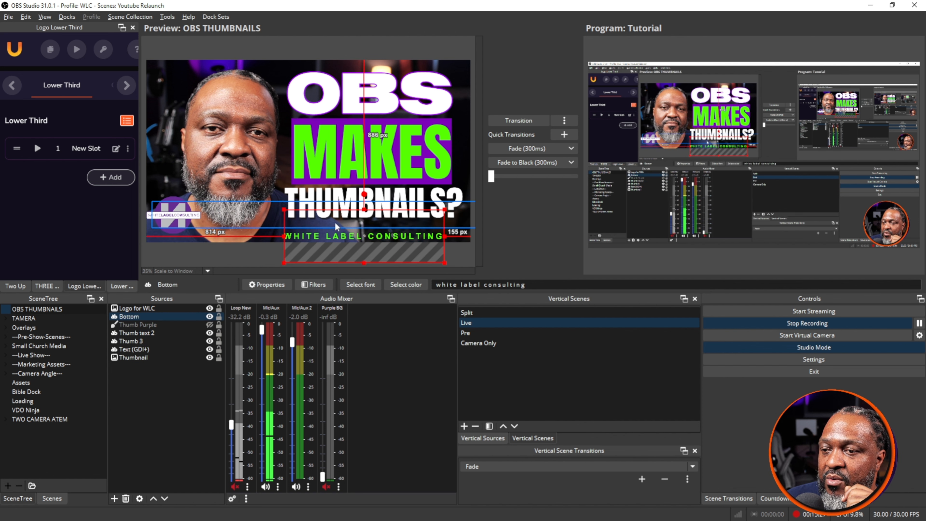
left_click_drag(349, 233, 357, 226)
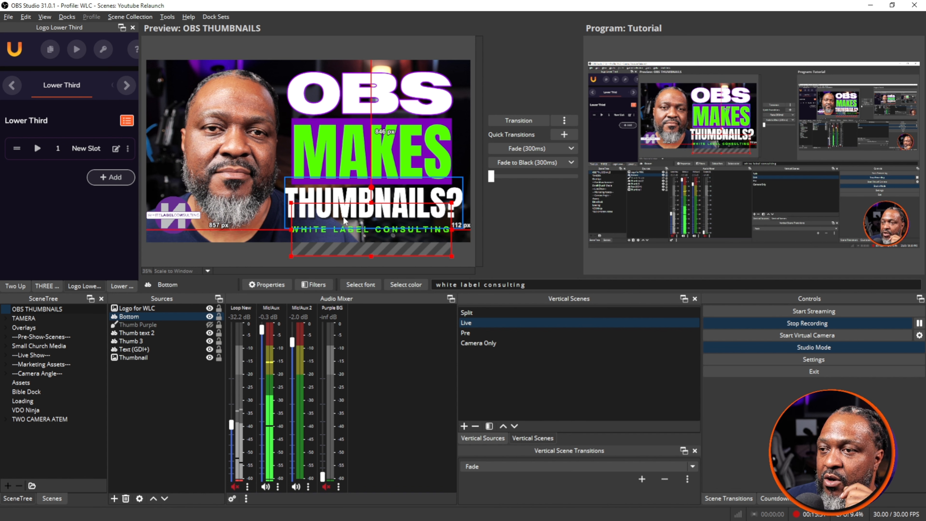
left_click(221, 112)
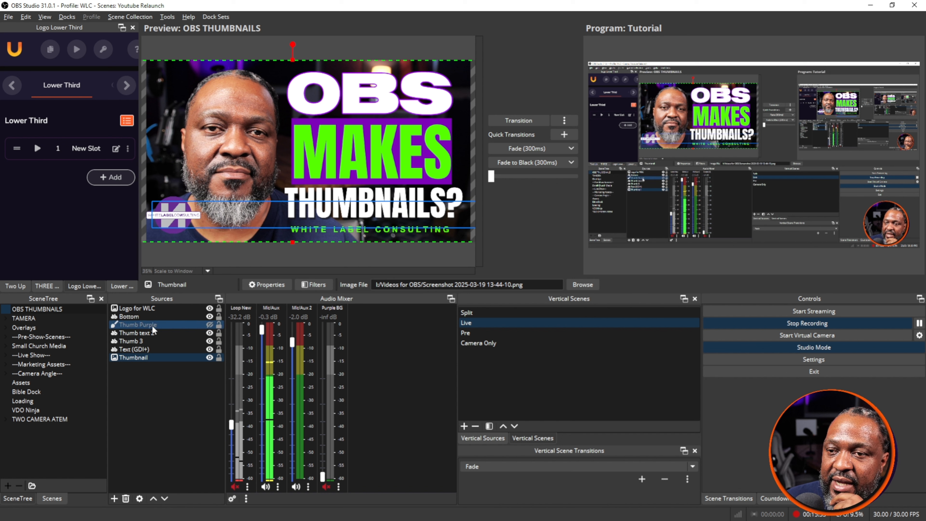
left_click(208, 255)
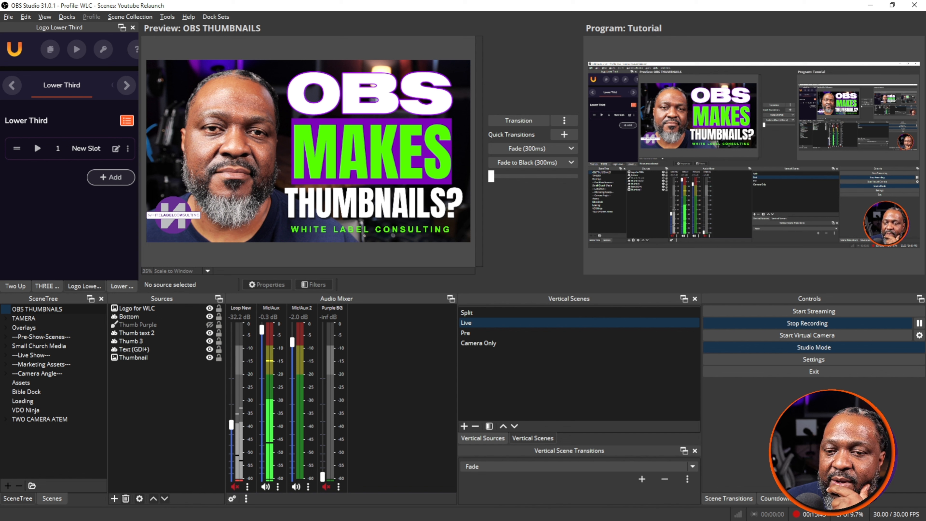
Step: Preview the Split Screen scene from the Live Show group and transition it to the program output
left_click(5, 355)
left_click(29, 383)
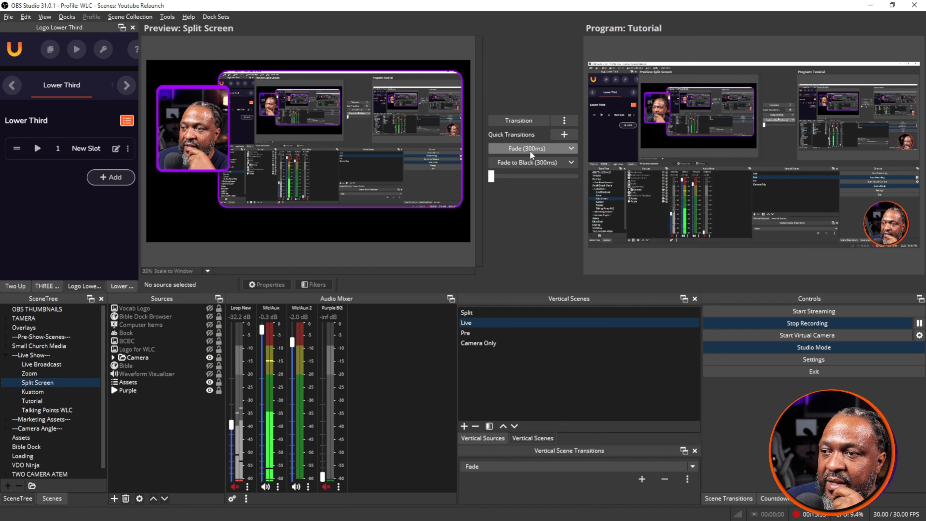
left_click(532, 121)
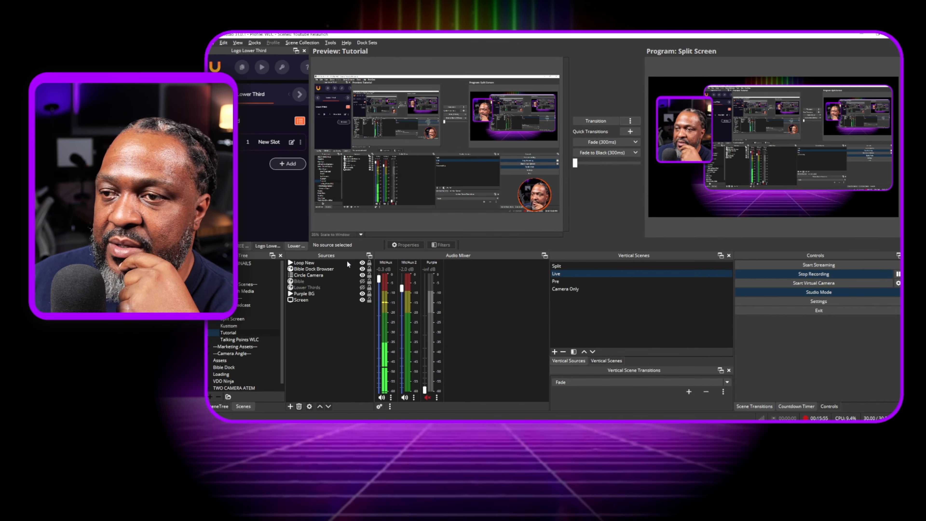
Step: Compare the finished OBS THUMBNAILS scene with the Live Broadcast camera scene in the preview
left_click(254, 263)
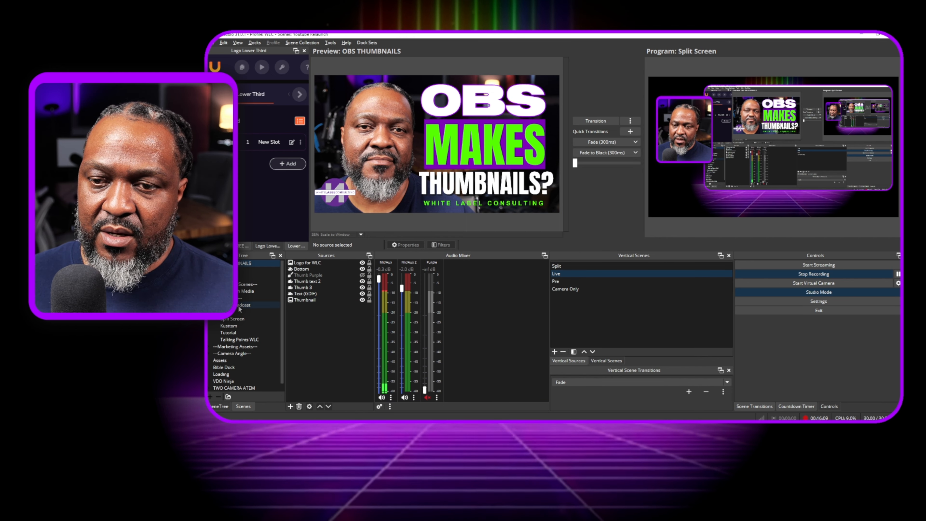
left_click(239, 307)
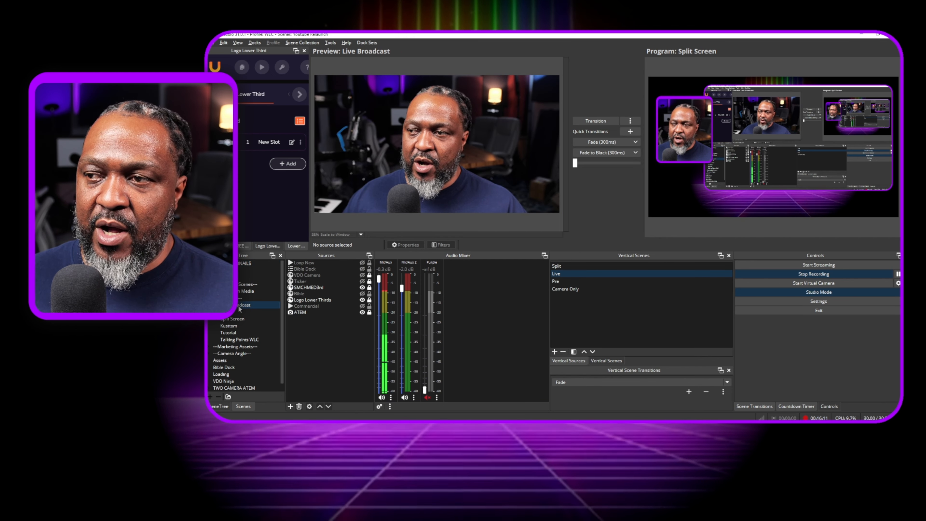
left_click(239, 263)
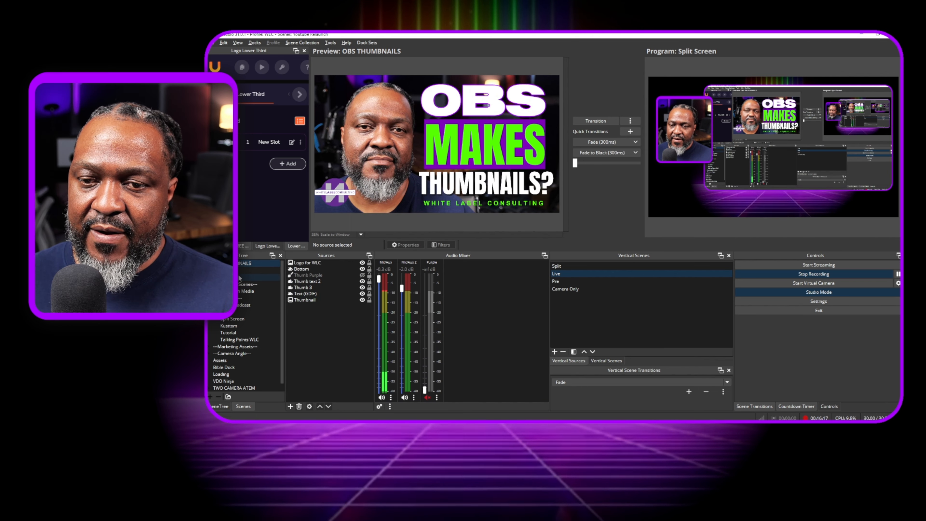
Step: Take a screenshot of the ATEM camera source in the Live Broadcast scene
left_click(241, 305)
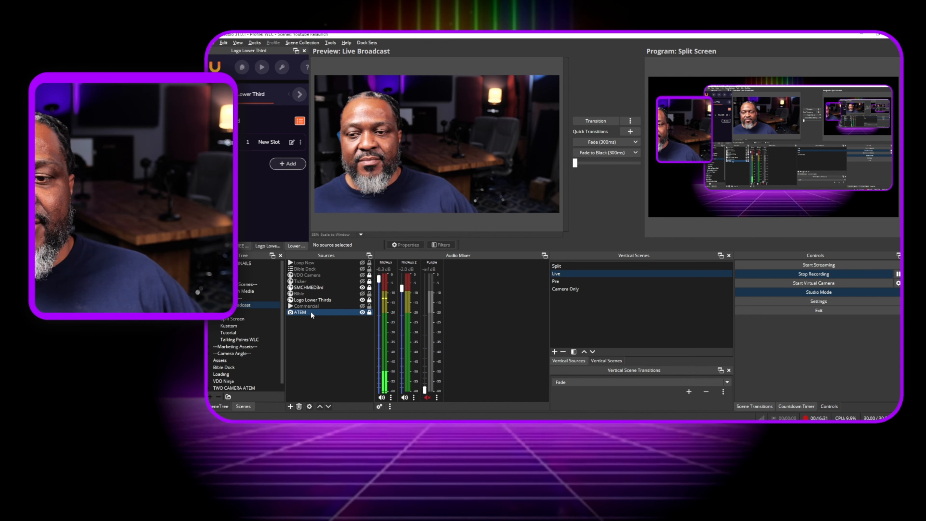
right_click(311, 313)
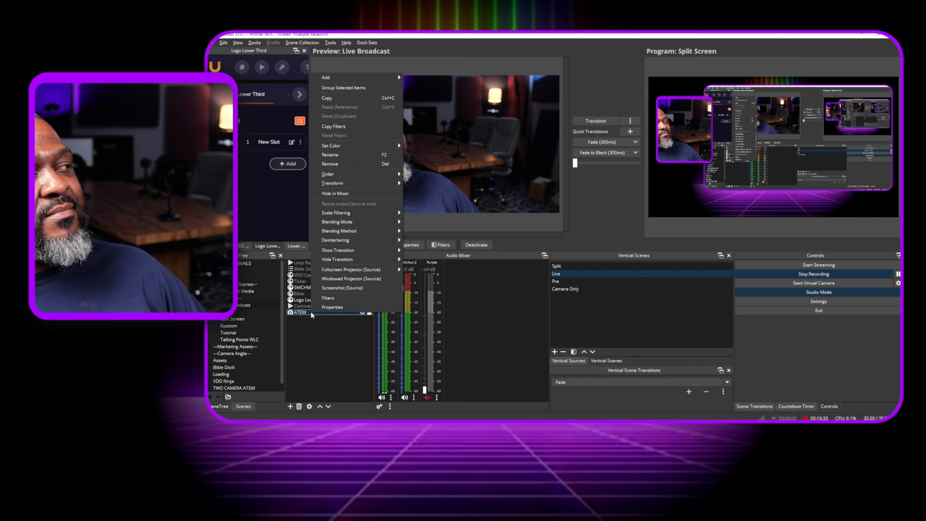
left_click(338, 287)
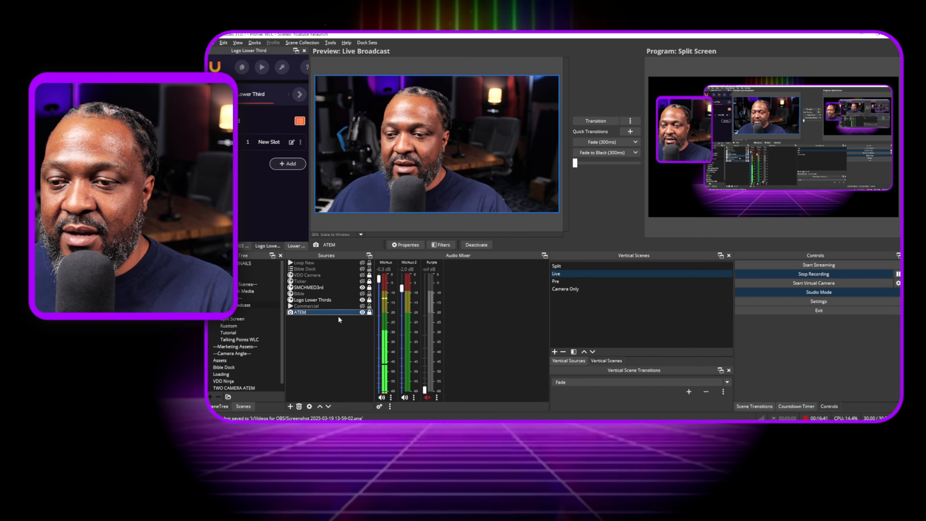
left_click(228, 263)
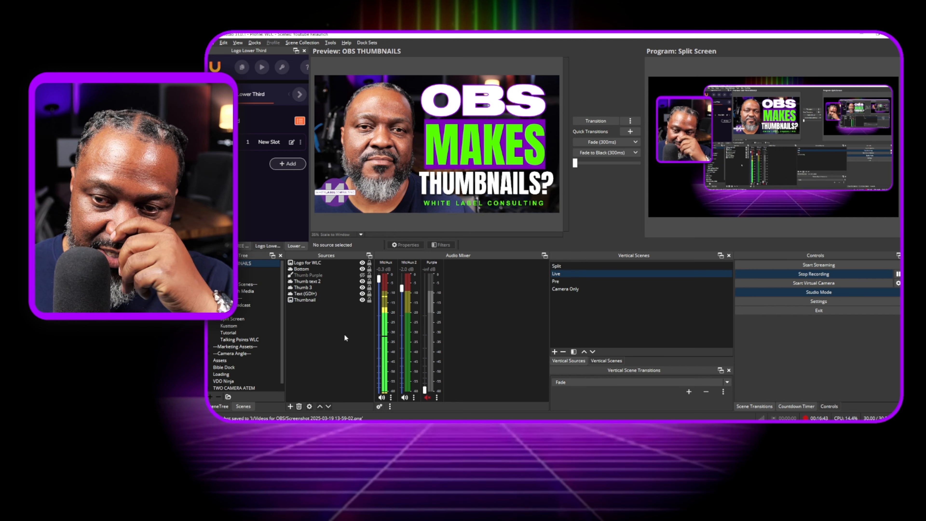
double_click(323, 299)
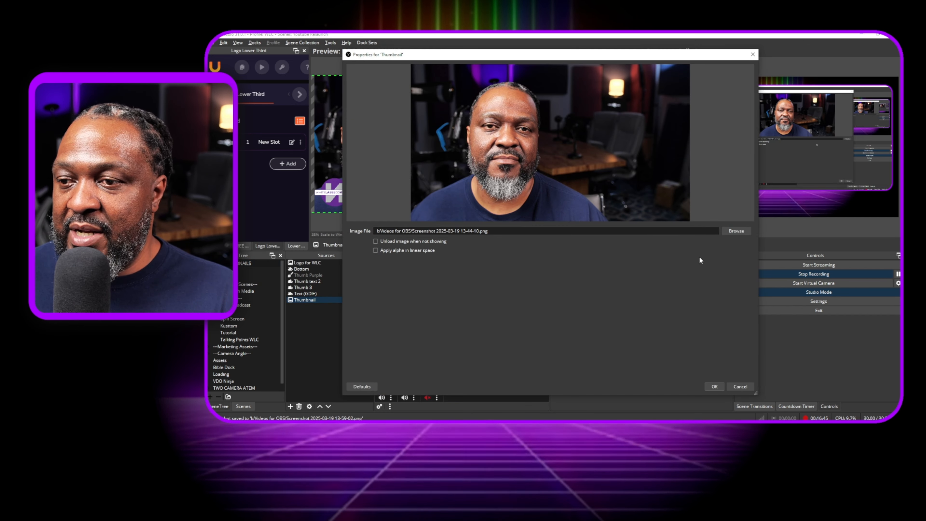
left_click(736, 231)
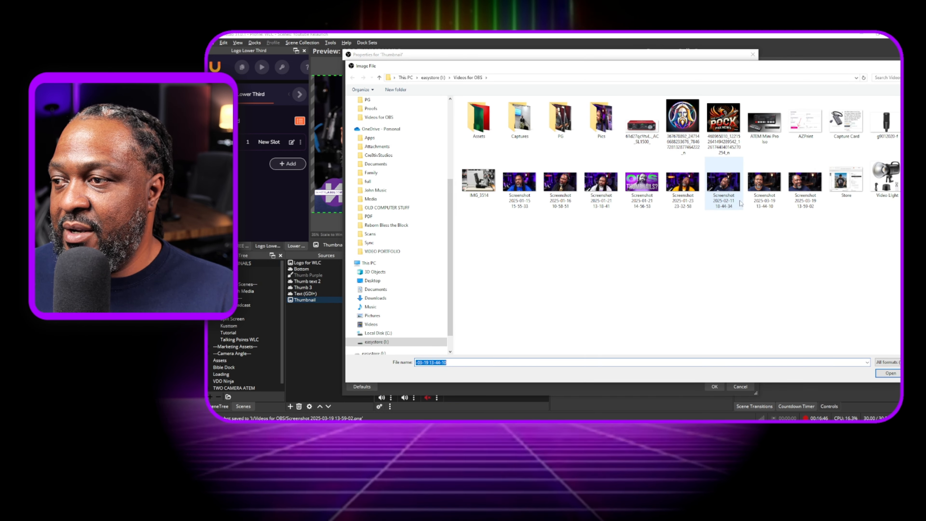
double_click(804, 182)
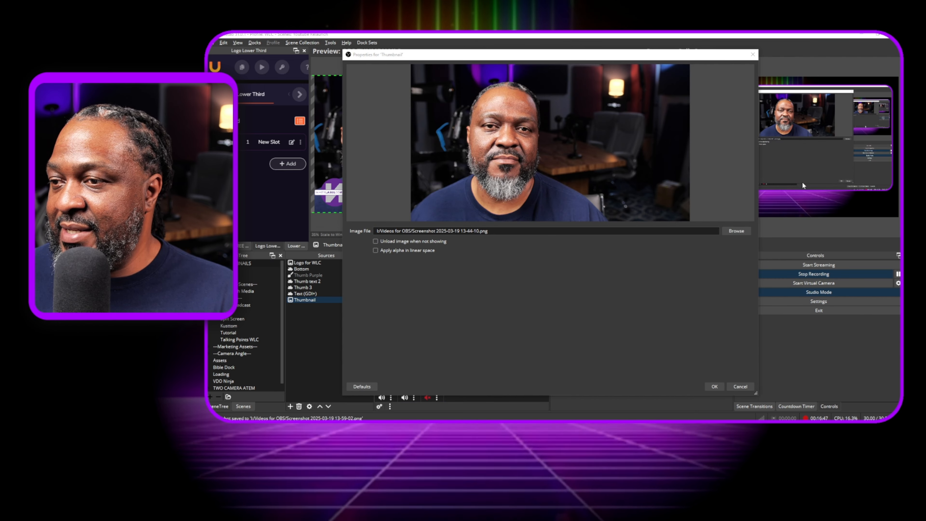
left_click(740, 386)
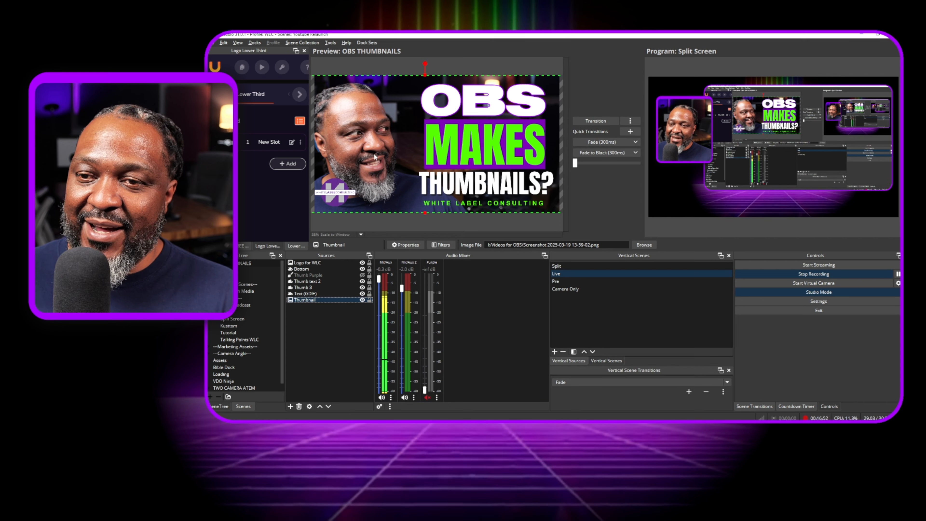
left_click_drag(365, 152, 373, 162)
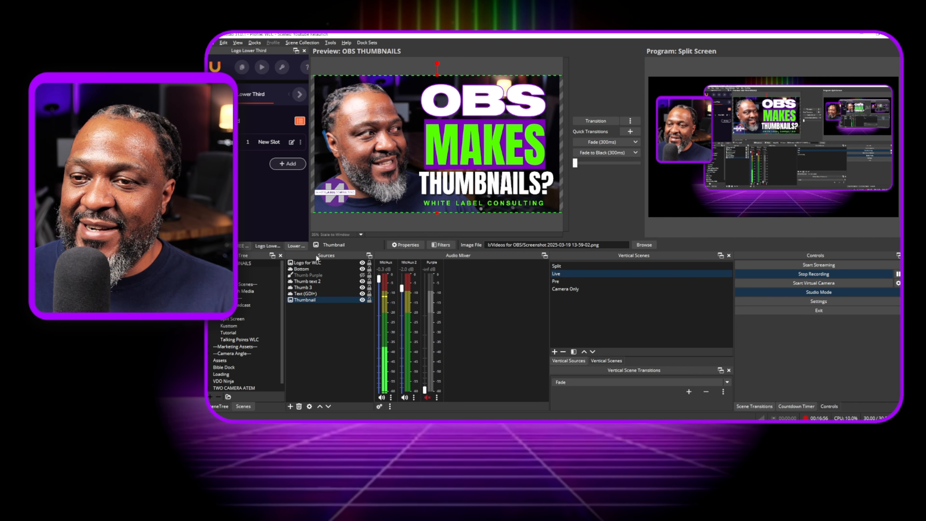
Step: Enable the Thumbnail source's Color Correction filter for a black-and-white portrait, with gamma at -0.06 and contrast at 0.48
left_click(338, 294)
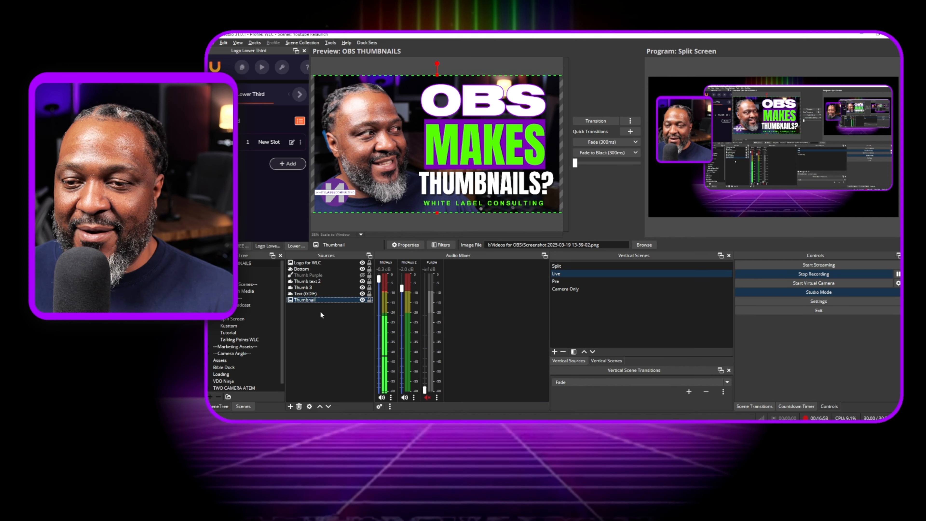
left_click(329, 299, "ctrl")
left_click(329, 299)
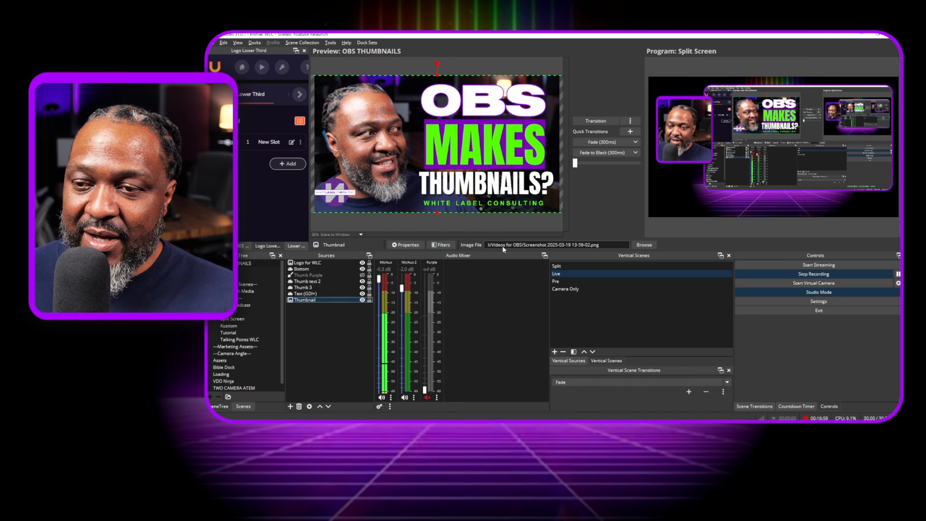
left_click(438, 245)
left_click(402, 111)
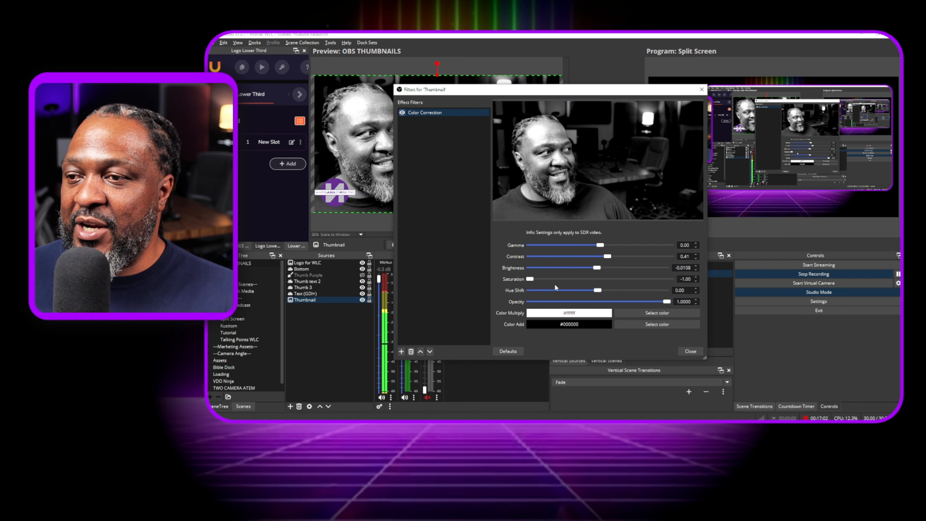
mouse_move(600, 244)
left_mouse_down()
mouse_move(600, 257)
mouse_move(623, 256)
mouse_move(591, 256)
mouse_move(608, 258)
left_mouse_up()
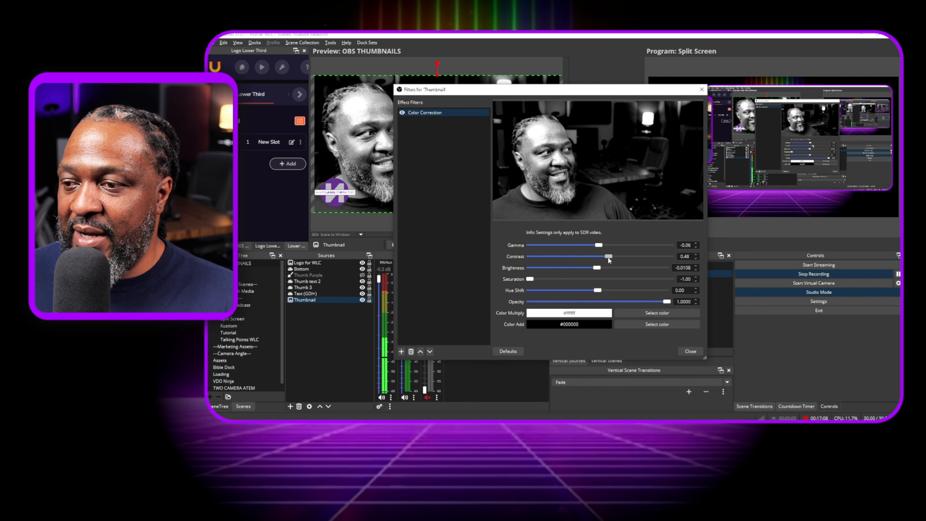
left_click(690, 351)
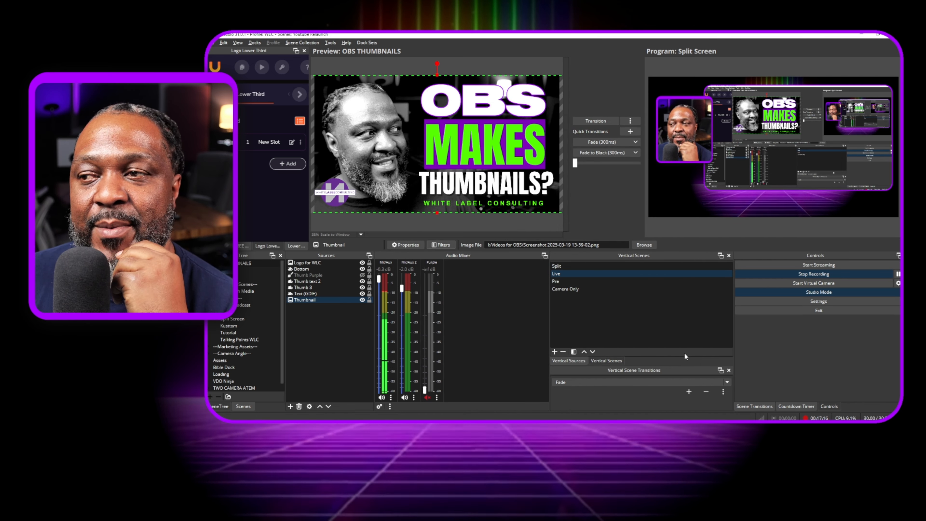
Step: Shrink the Logo for WLC image slightly from its upper-left corner, then deselect it
left_click(338, 197)
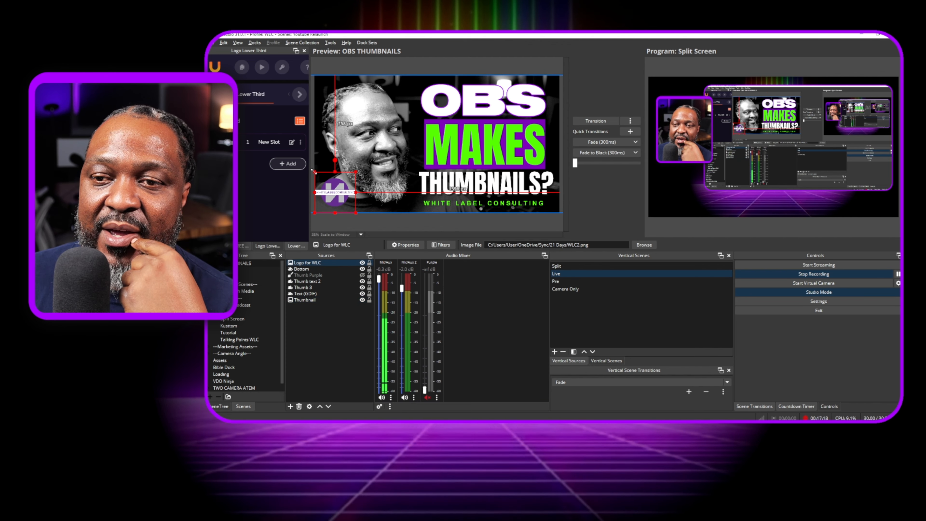
left_click_drag(315, 170, 319, 176)
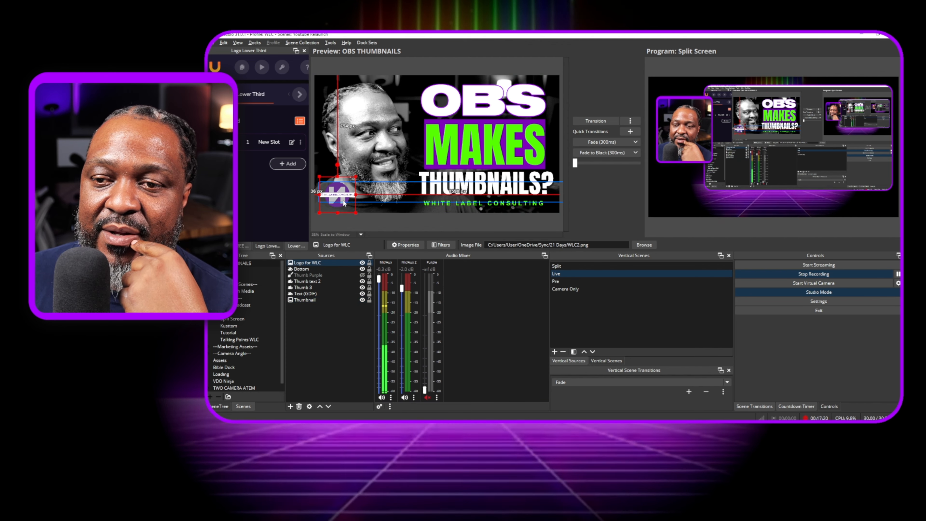
left_click(335, 328)
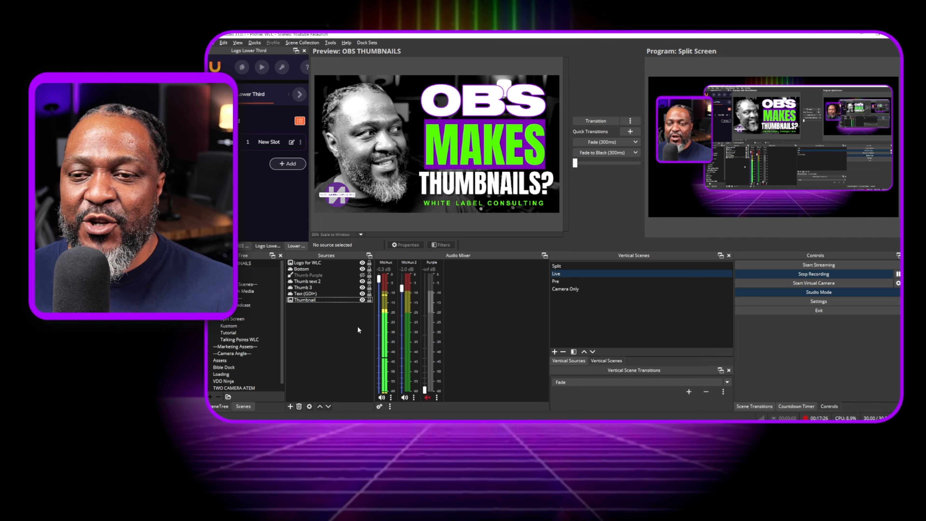
Step: Open the preview's projector and screenshot options for the OBS THUMBNAILS scene
right_click(379, 204)
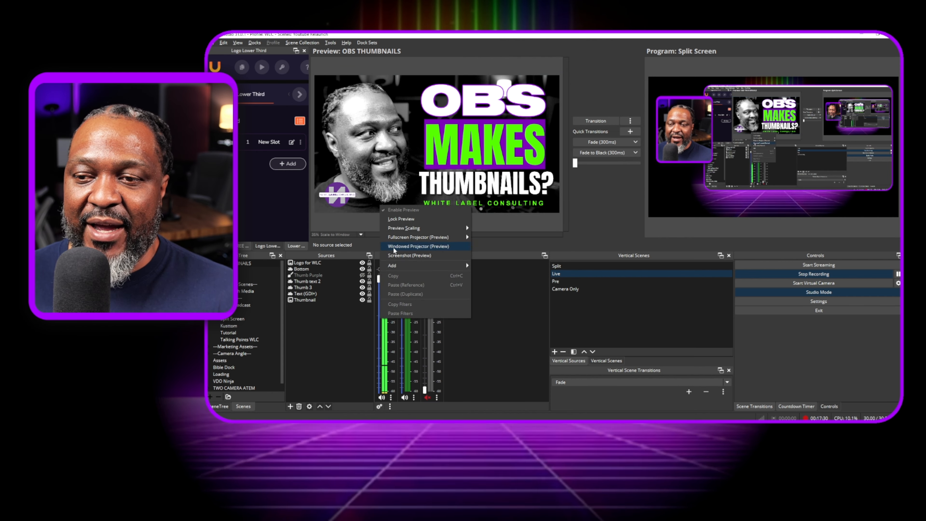